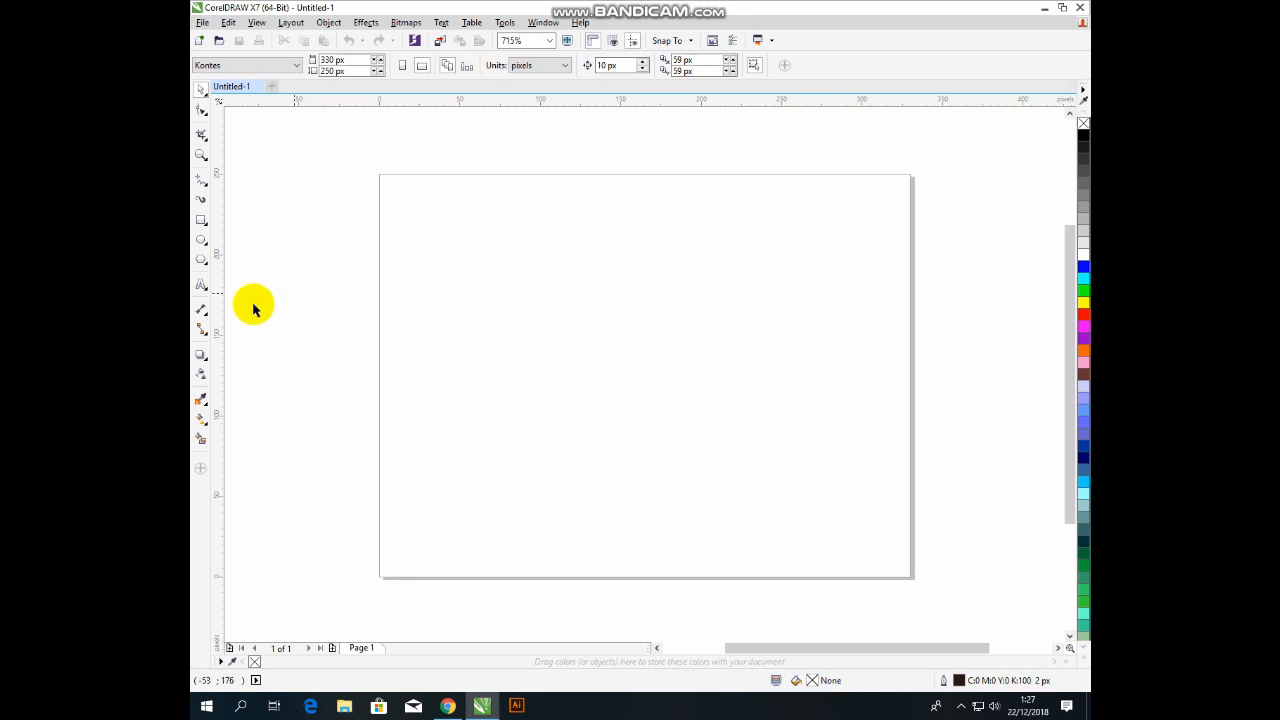
# Draw a 3-point polygon triangle near the centre of the page.
pyautogui.click(200, 258)
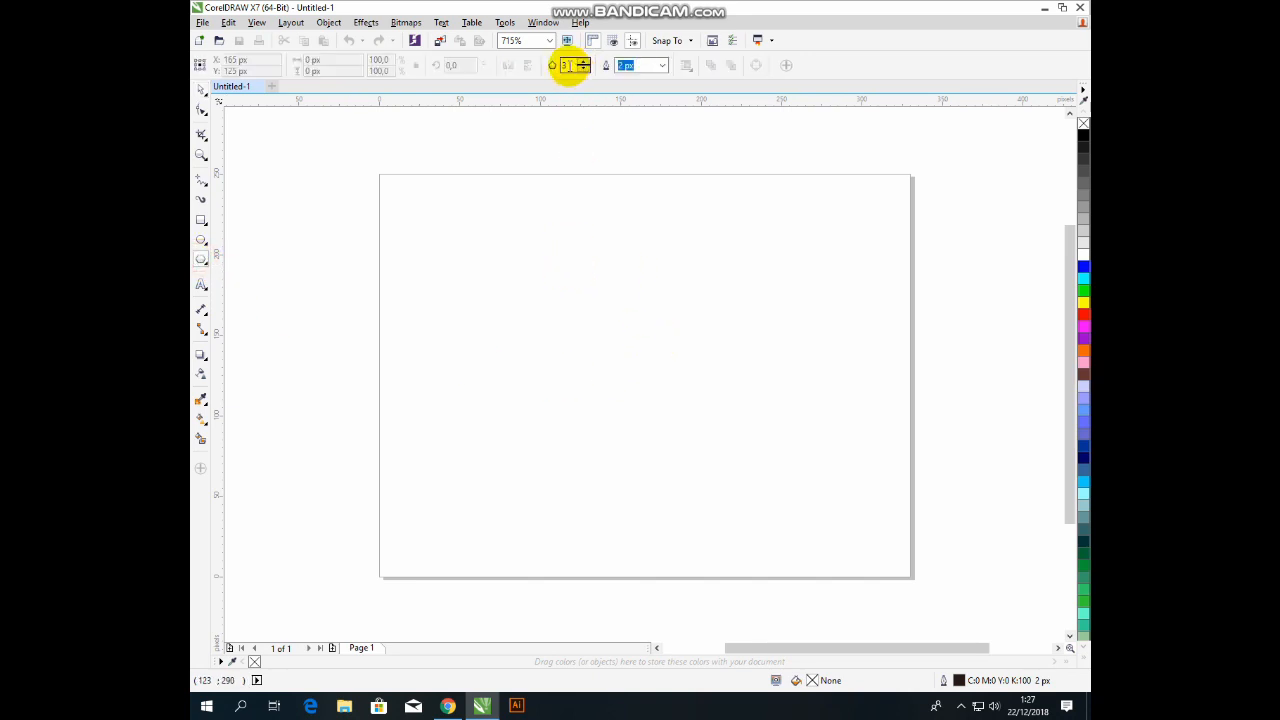
pyautogui.moveTo(570, 68); pyautogui.dragTo(556, 69)
pyautogui.write('3')
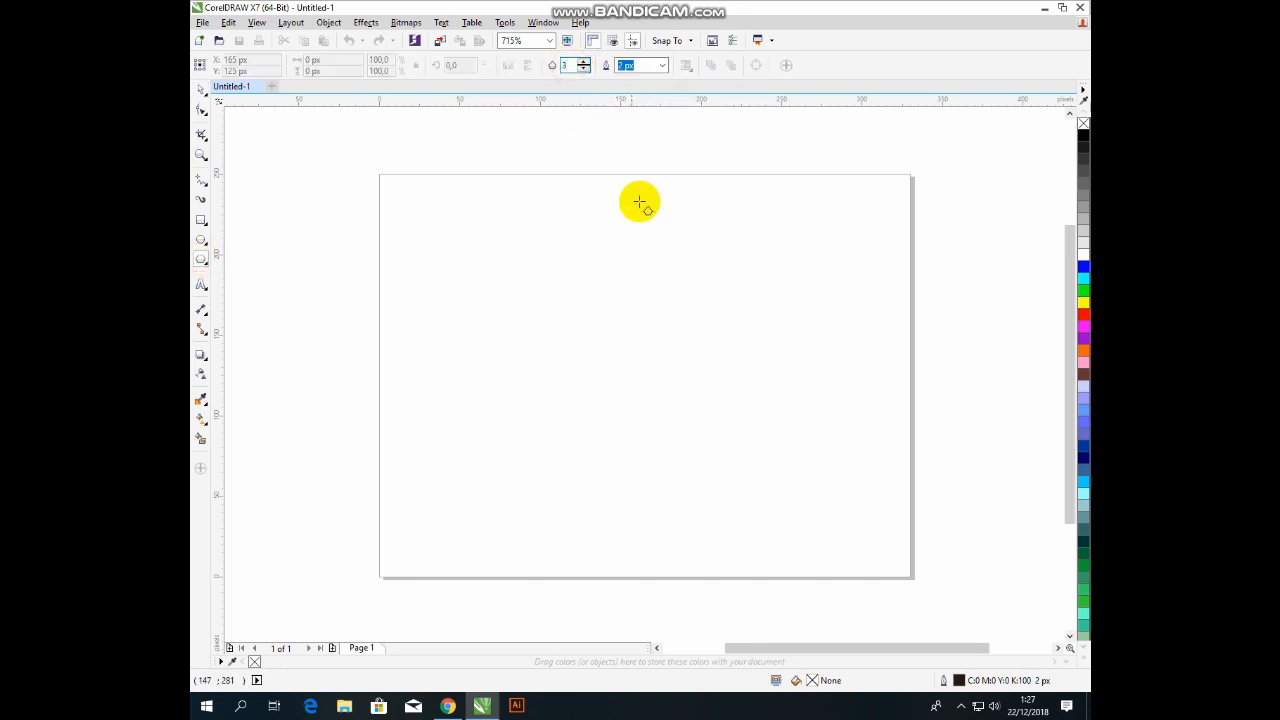
pyautogui.moveTo(566, 276); pyautogui.dragTo(770, 512)
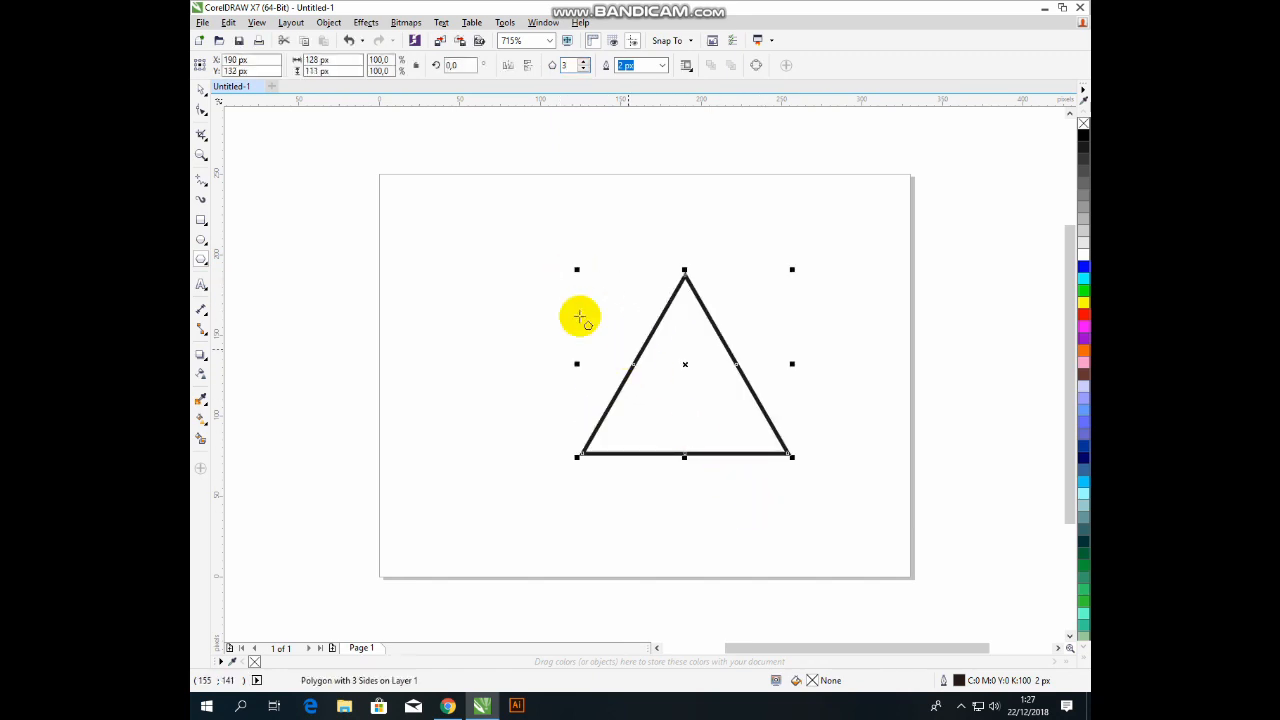
# Move the triangle slightly up and to the left.
pyautogui.click(201, 88)
pyautogui.click(711, 266)
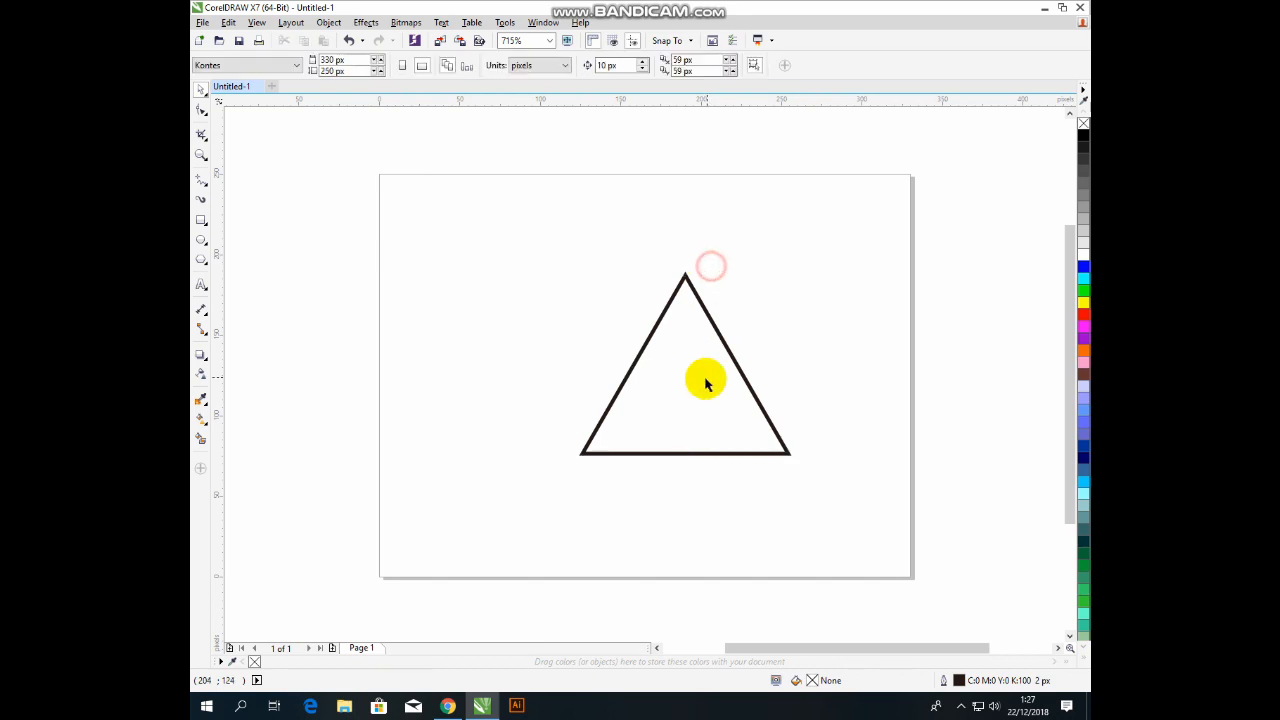
pyautogui.moveTo(700, 377); pyautogui.dragTo(666, 367)
pyautogui.click(700, 260)
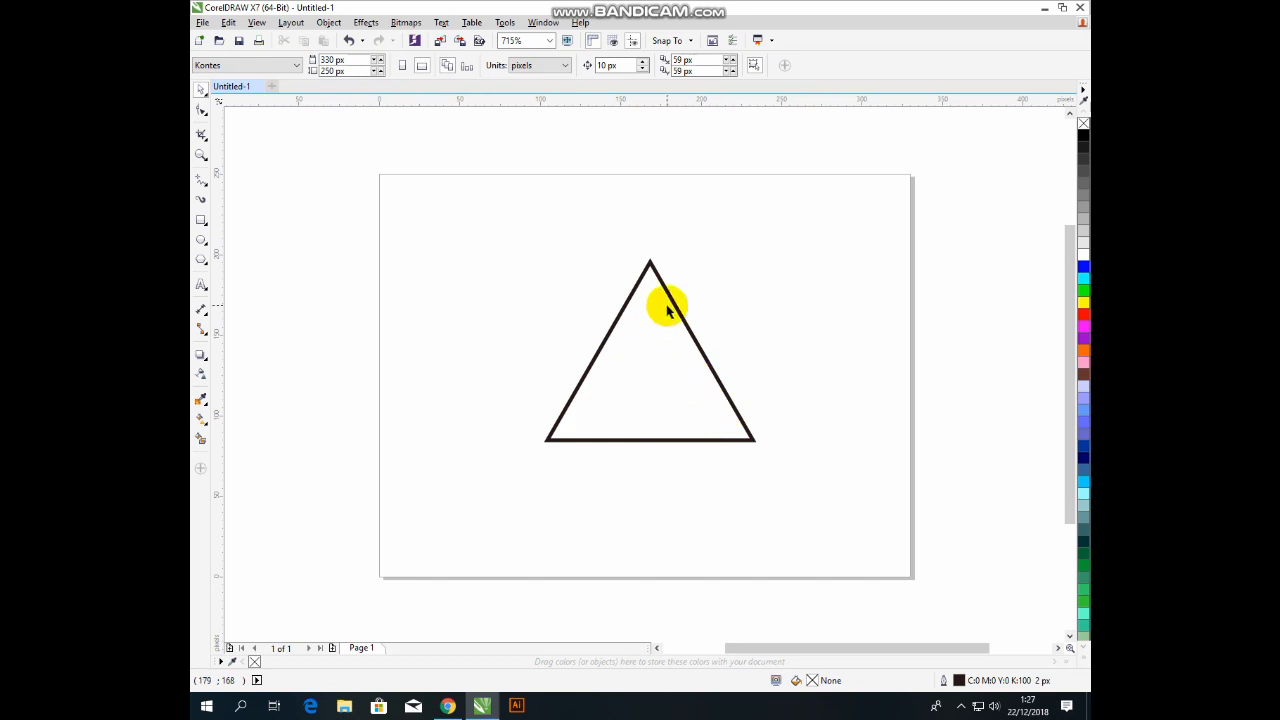
# Rotate the triangle 60° so it points down, then shift it up-left.
pyautogui.click(670, 340)
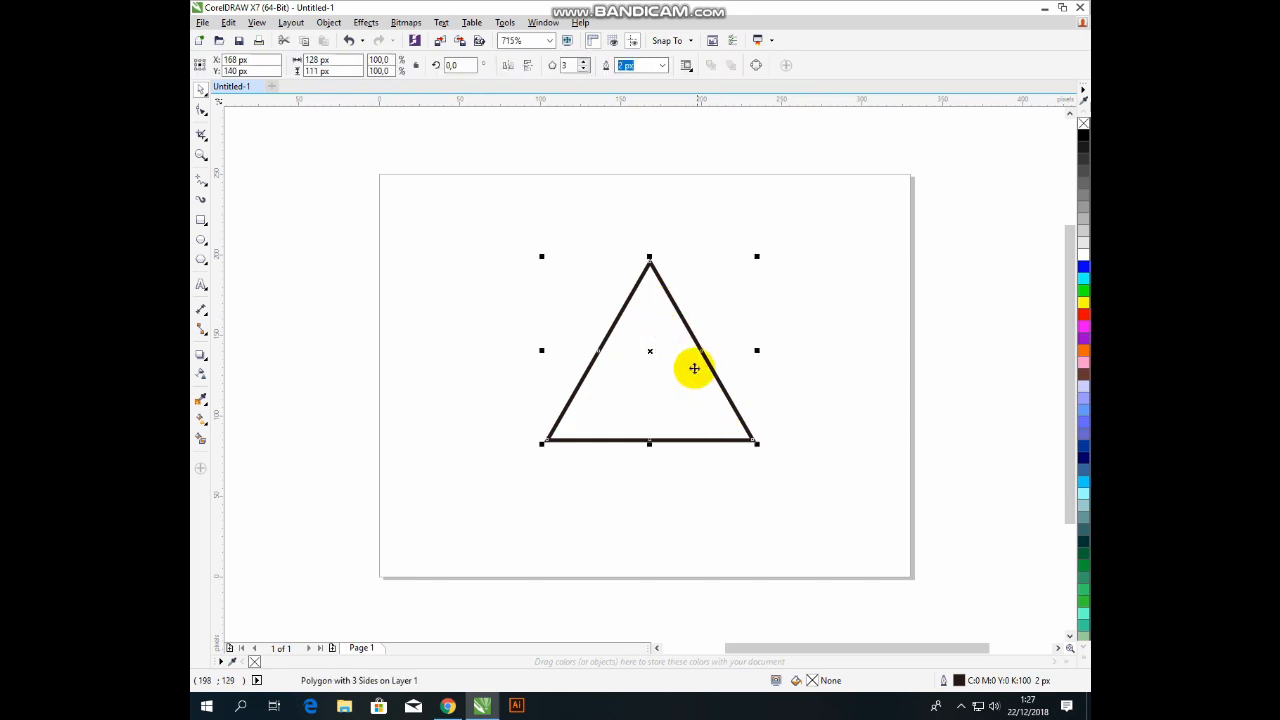
pyautogui.click(692, 368)
pyautogui.moveTo(753, 257); pyautogui.dragTo(641, 233)
pyautogui.moveTo(686, 386); pyautogui.dragTo(650, 368)
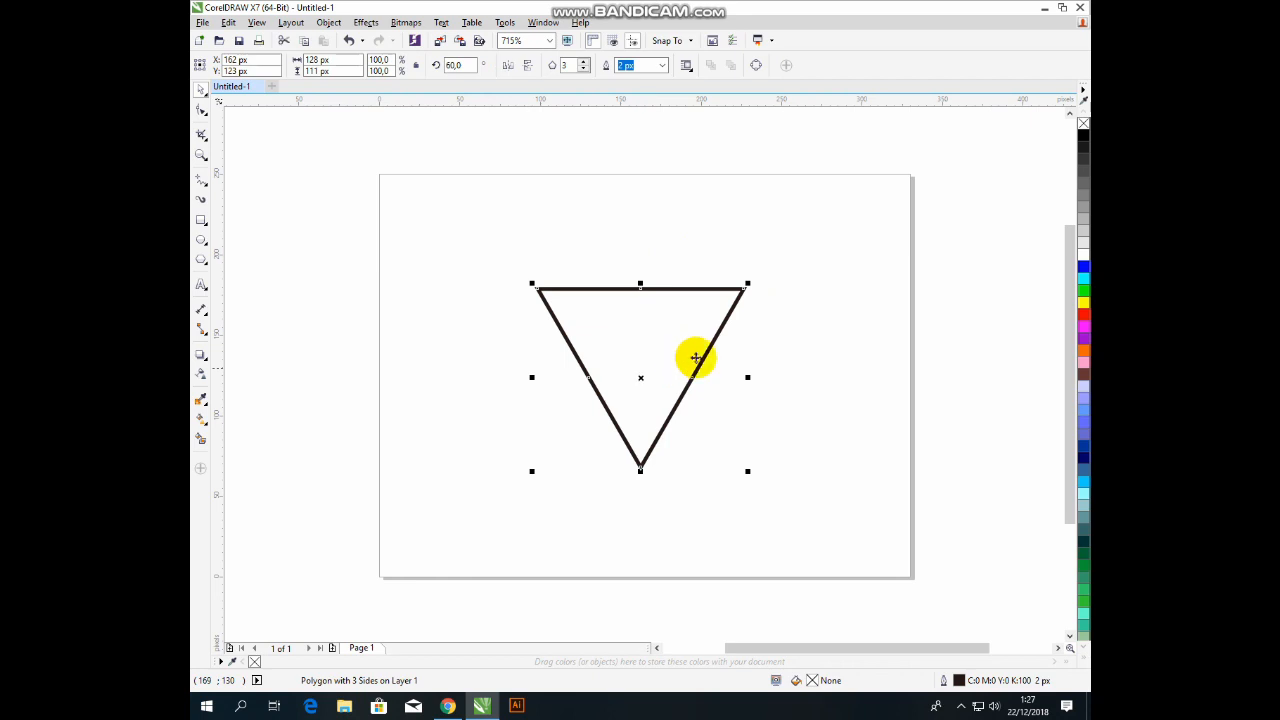
# Fill the triangle solid black and set its outline width to None.
pyautogui.click(1083, 132)
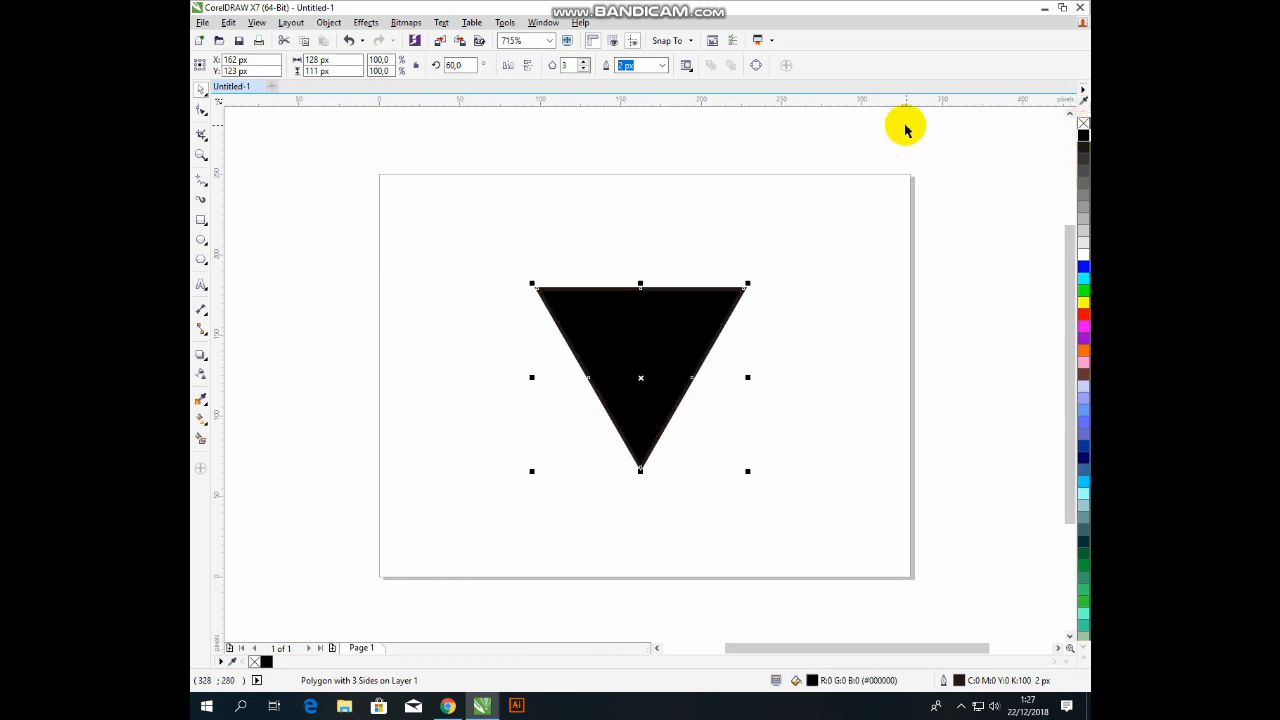
pyautogui.click(662, 65)
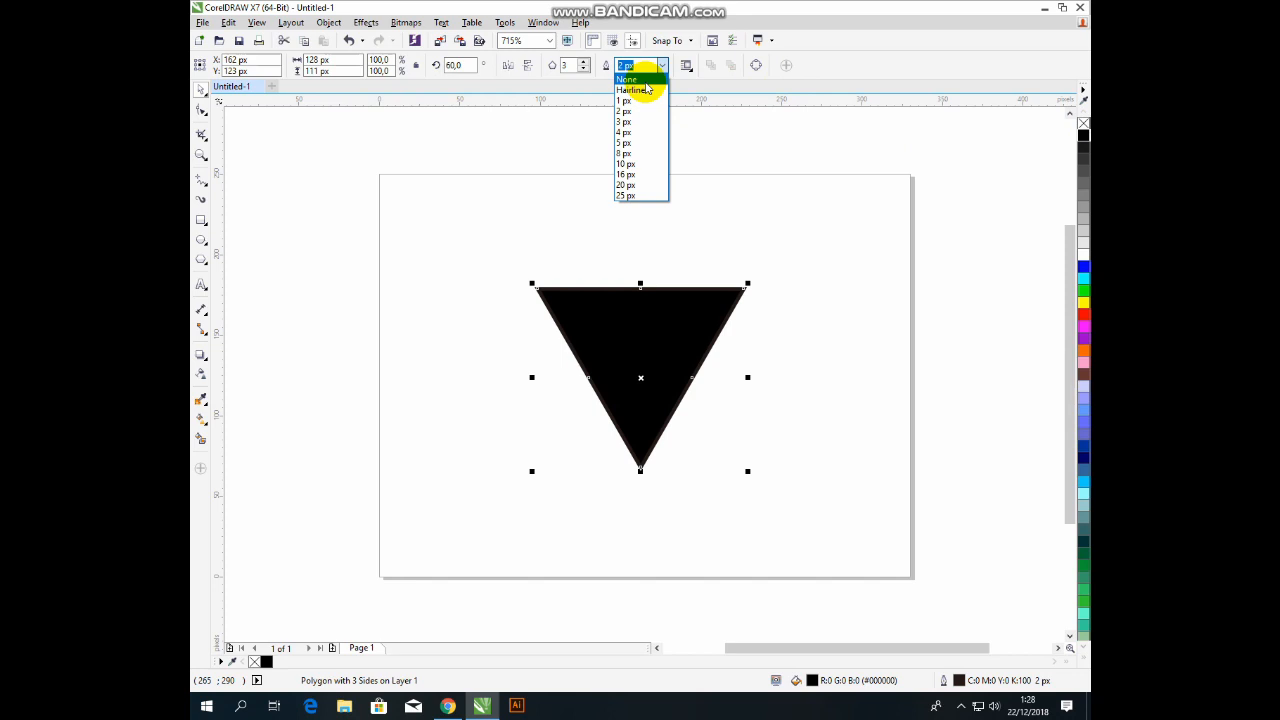
pyautogui.click(645, 79)
pyautogui.click(749, 243)
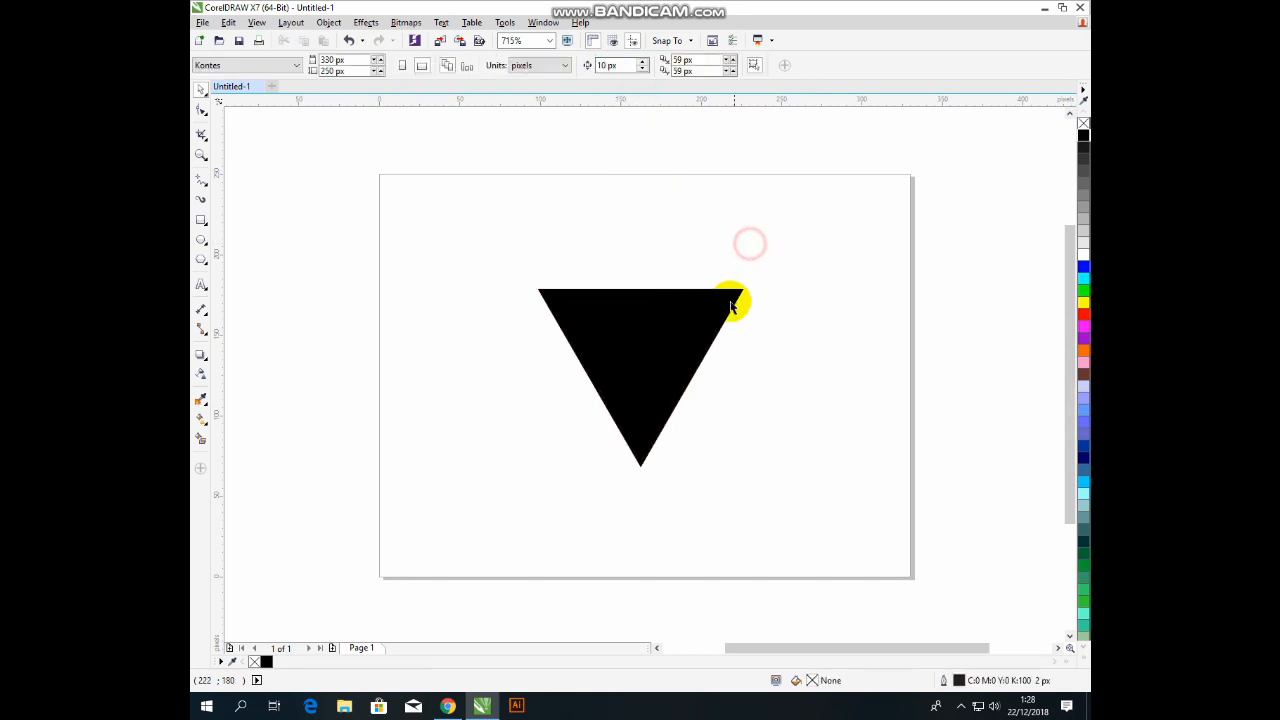
pyautogui.click(697, 355)
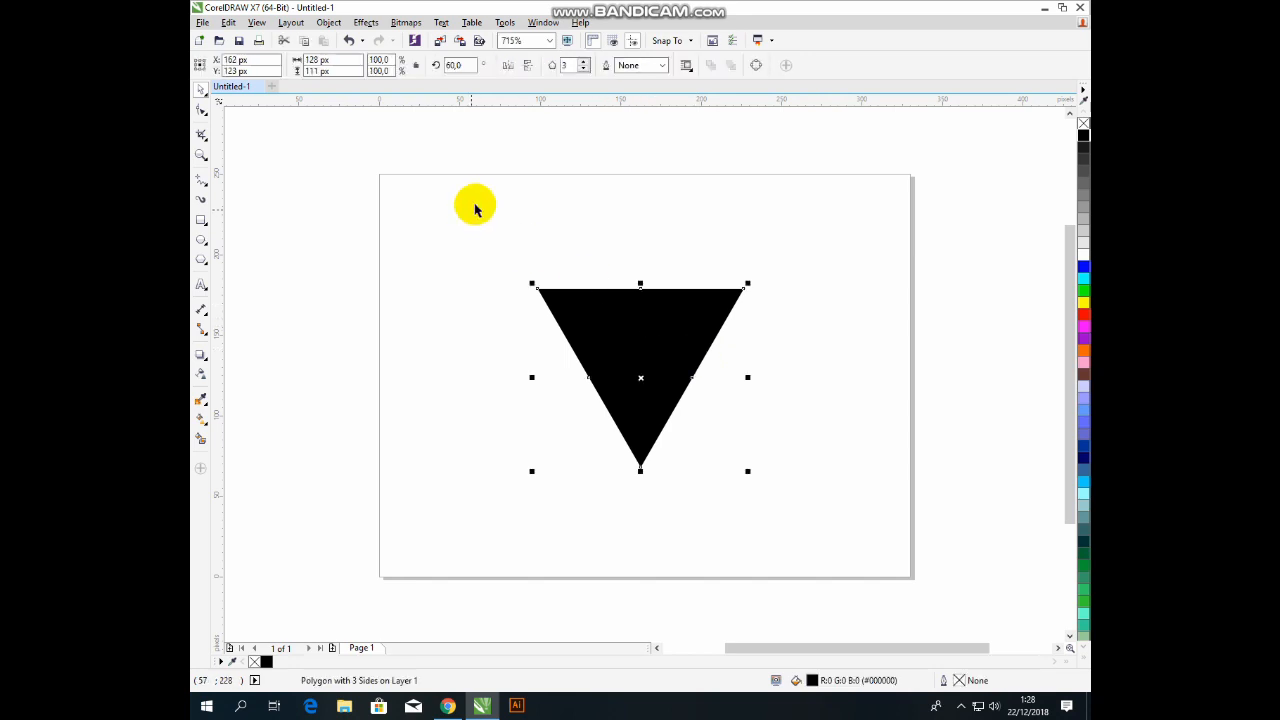
pyautogui.click(366, 22)
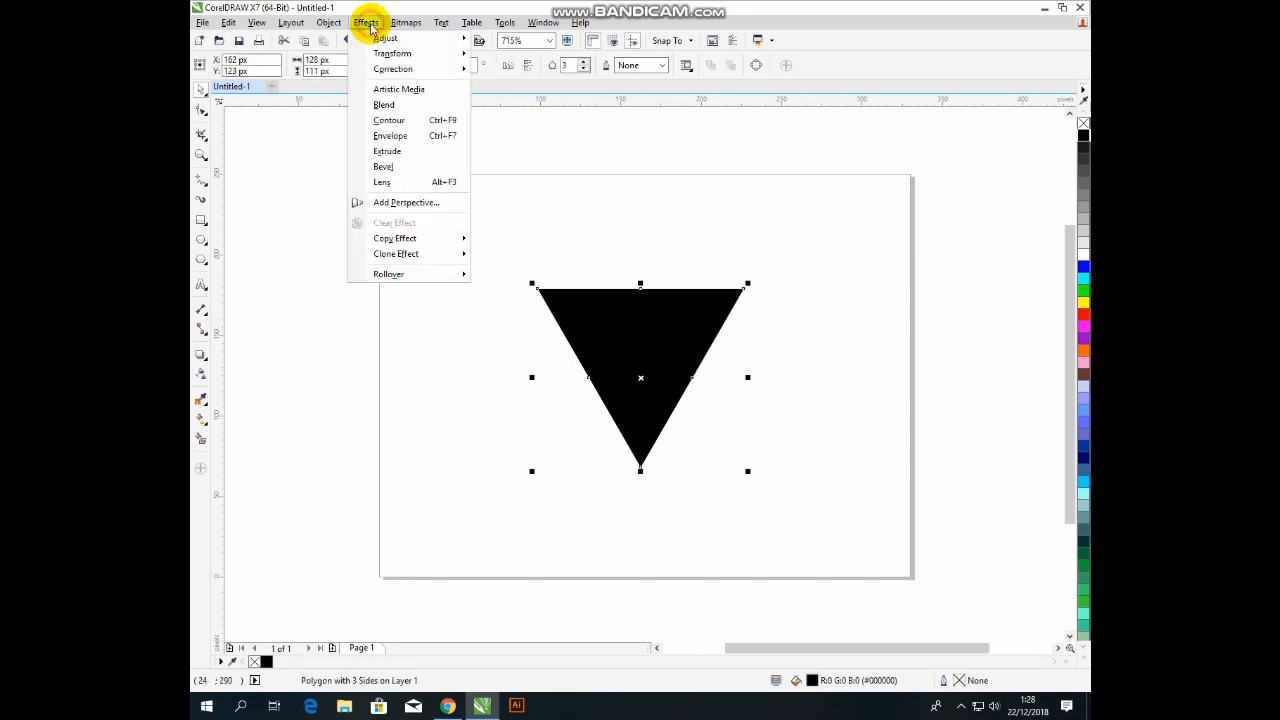
# Add an Inside contour to the triangle with a 20 px offset.
pyautogui.click(409, 122)
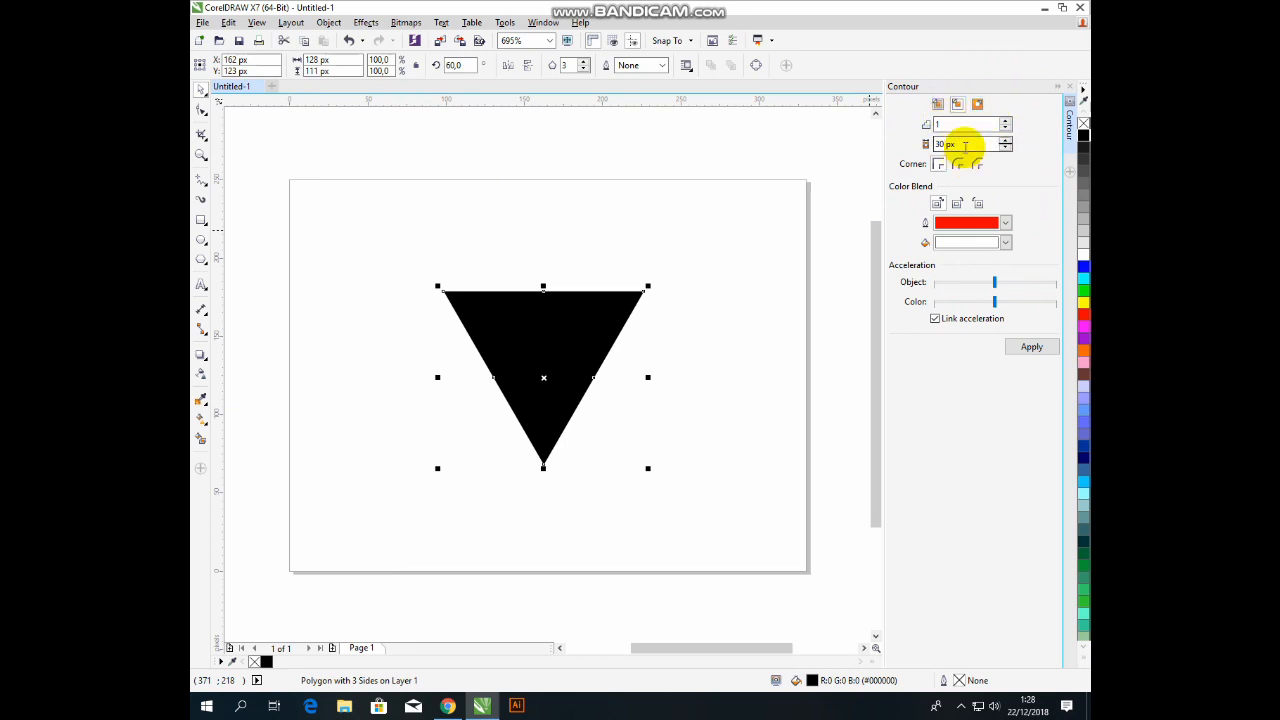
pyautogui.moveTo(964, 143); pyautogui.dragTo(930, 143)
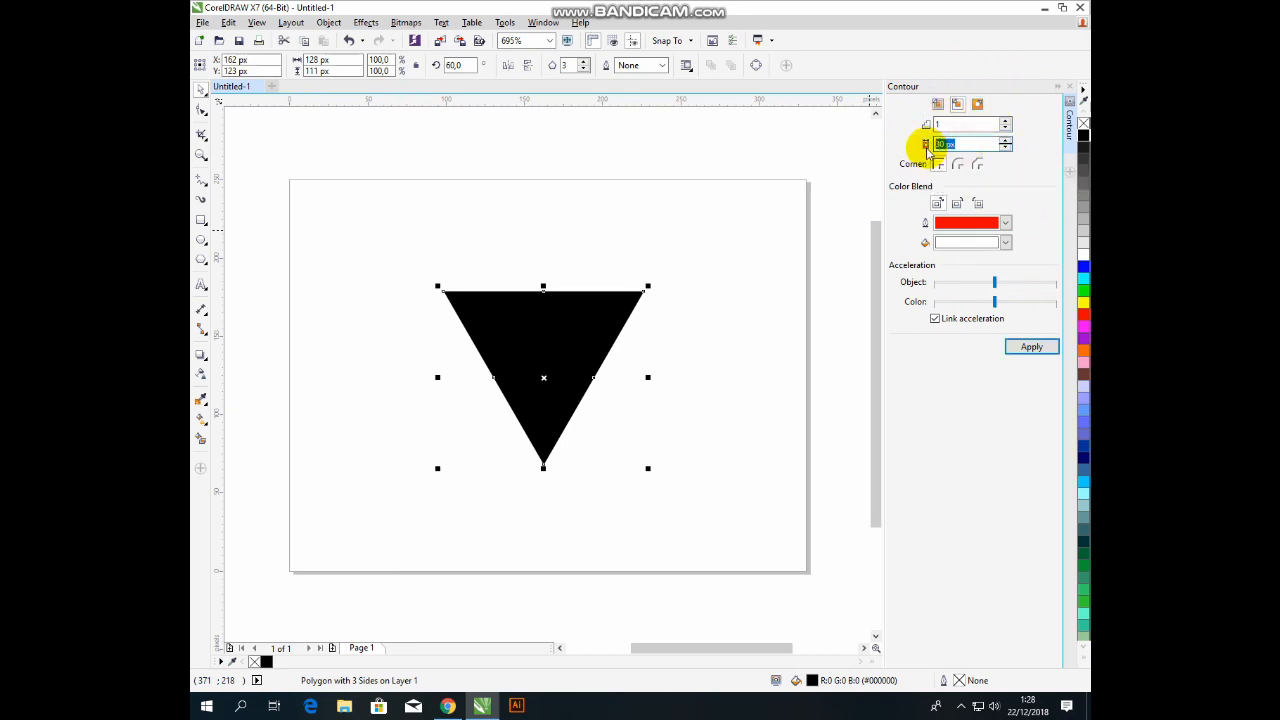
pyautogui.click(958, 106)
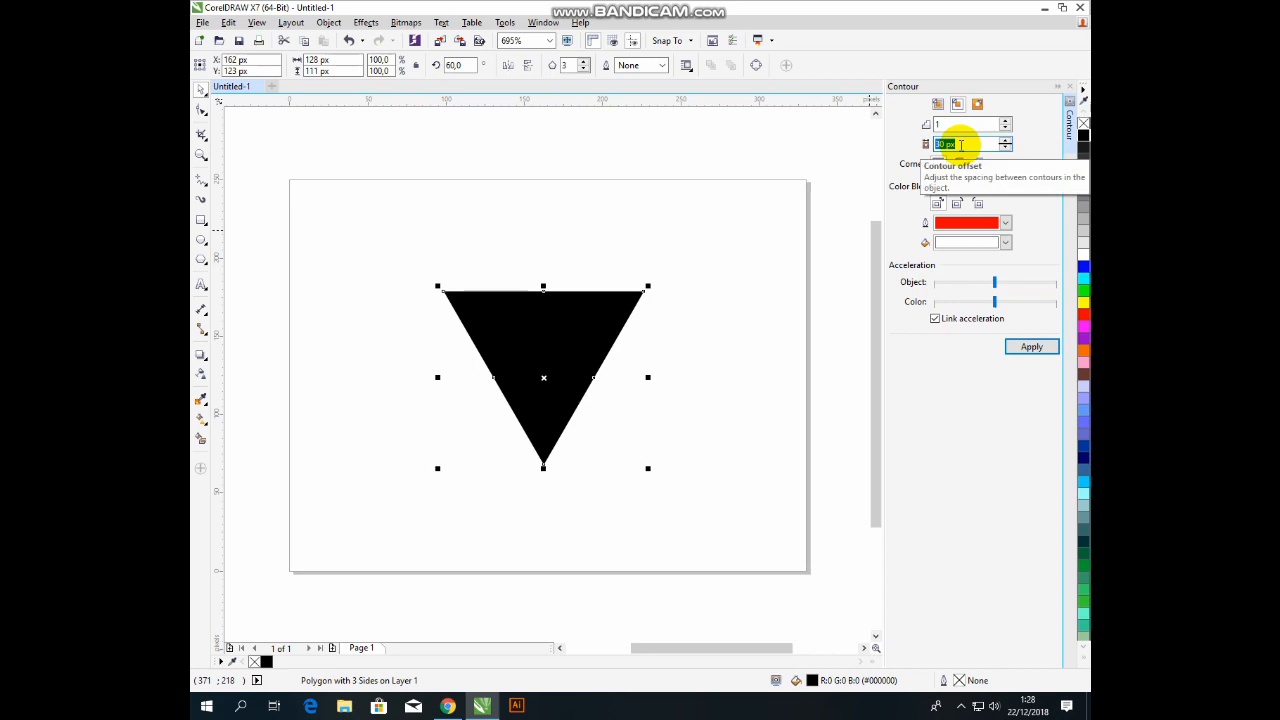
pyautogui.write('2')
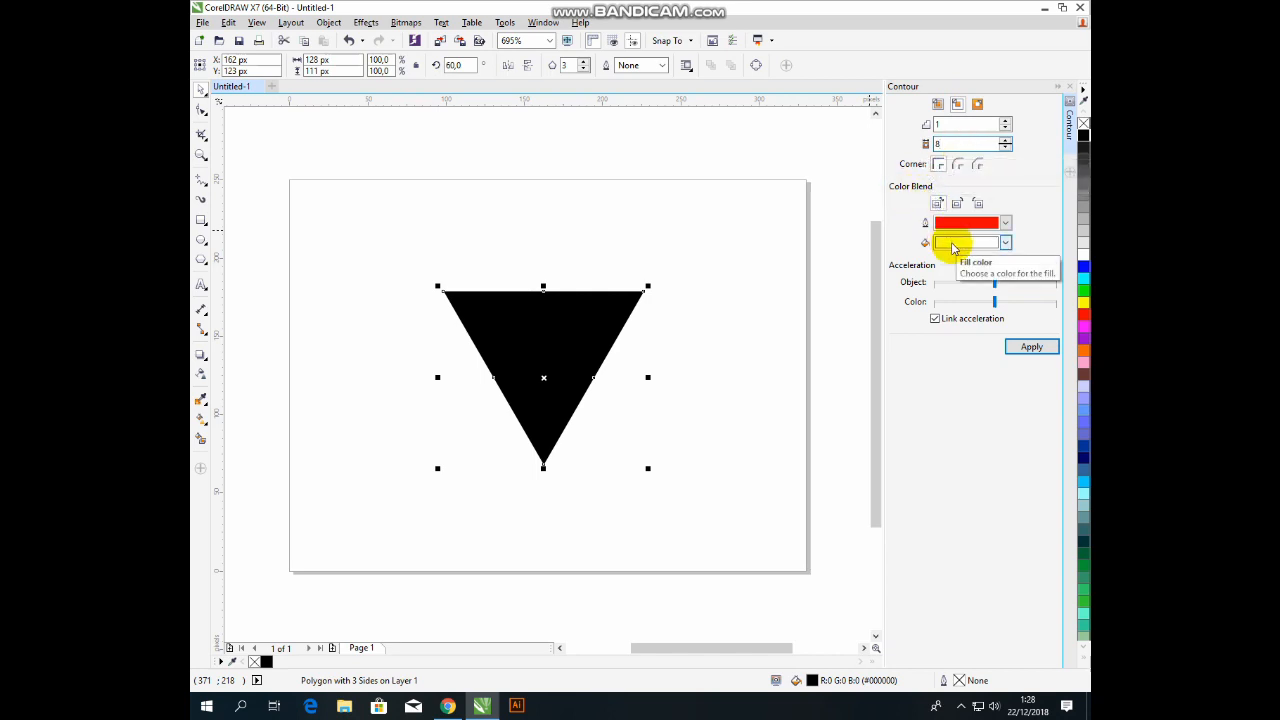
pyautogui.click(1030, 347)
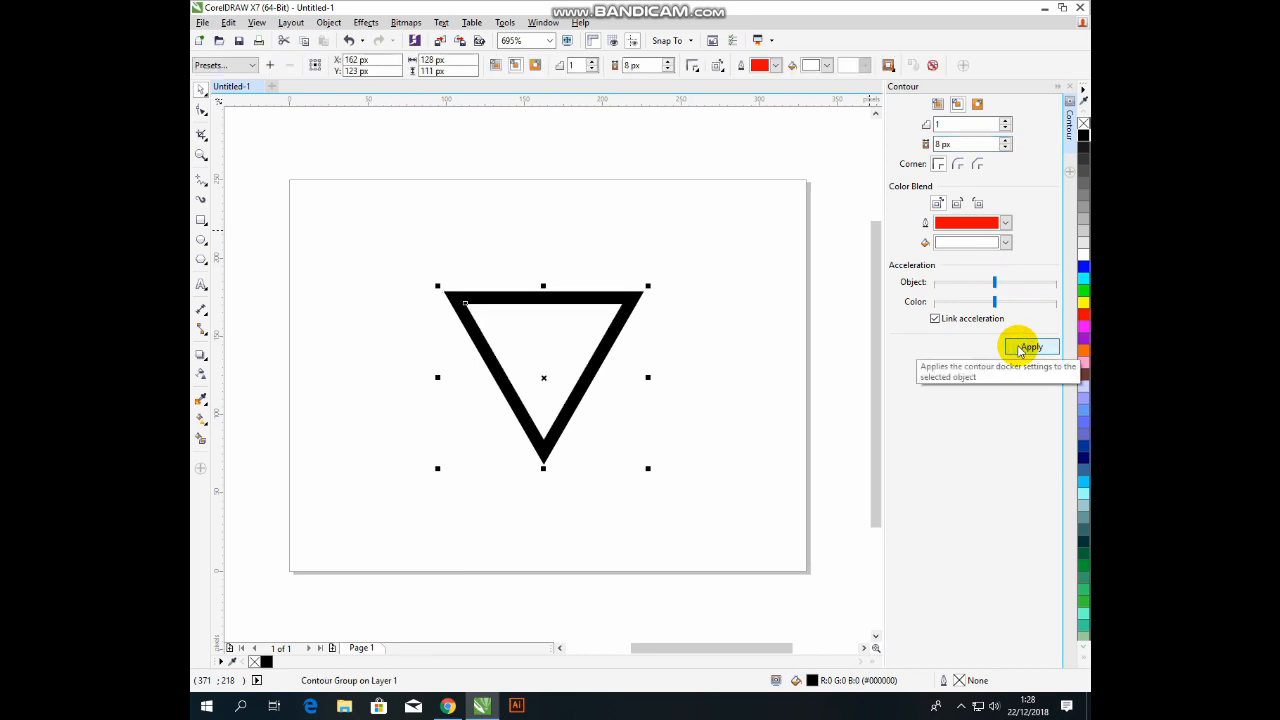
pyautogui.moveTo(964, 145); pyautogui.dragTo(918, 148)
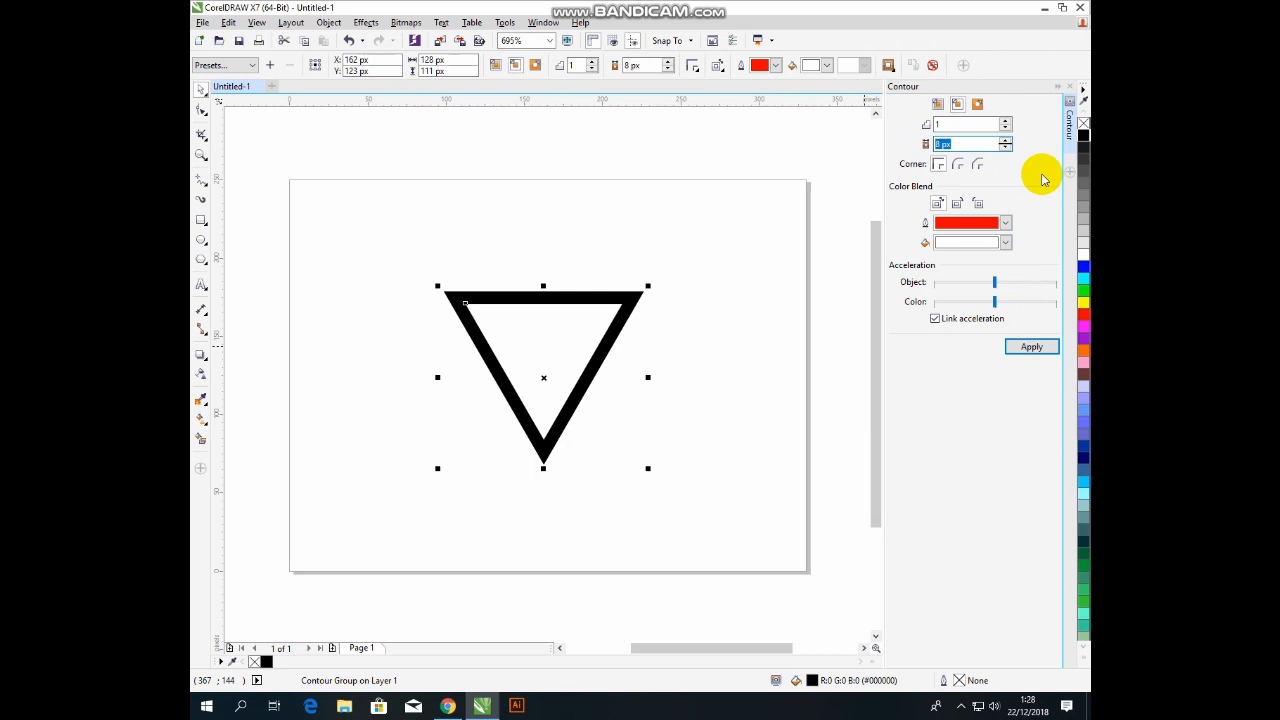
pyautogui.write('2')
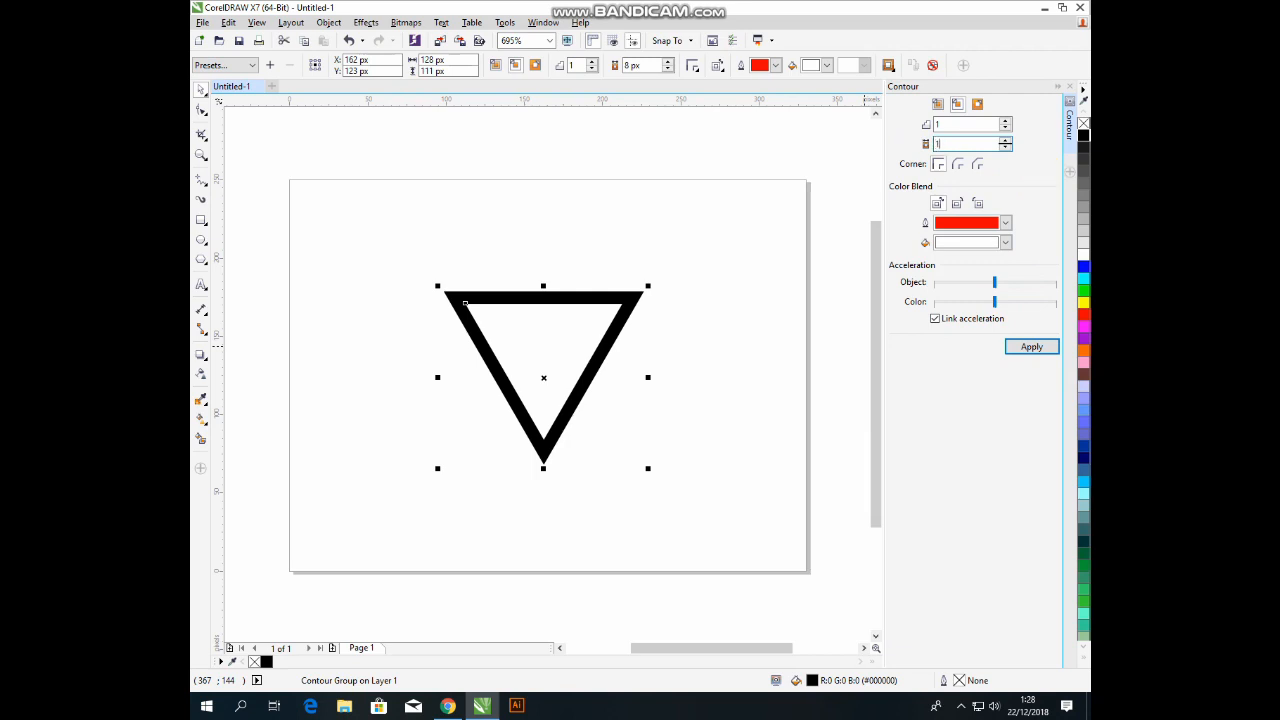
pyautogui.press('Return')
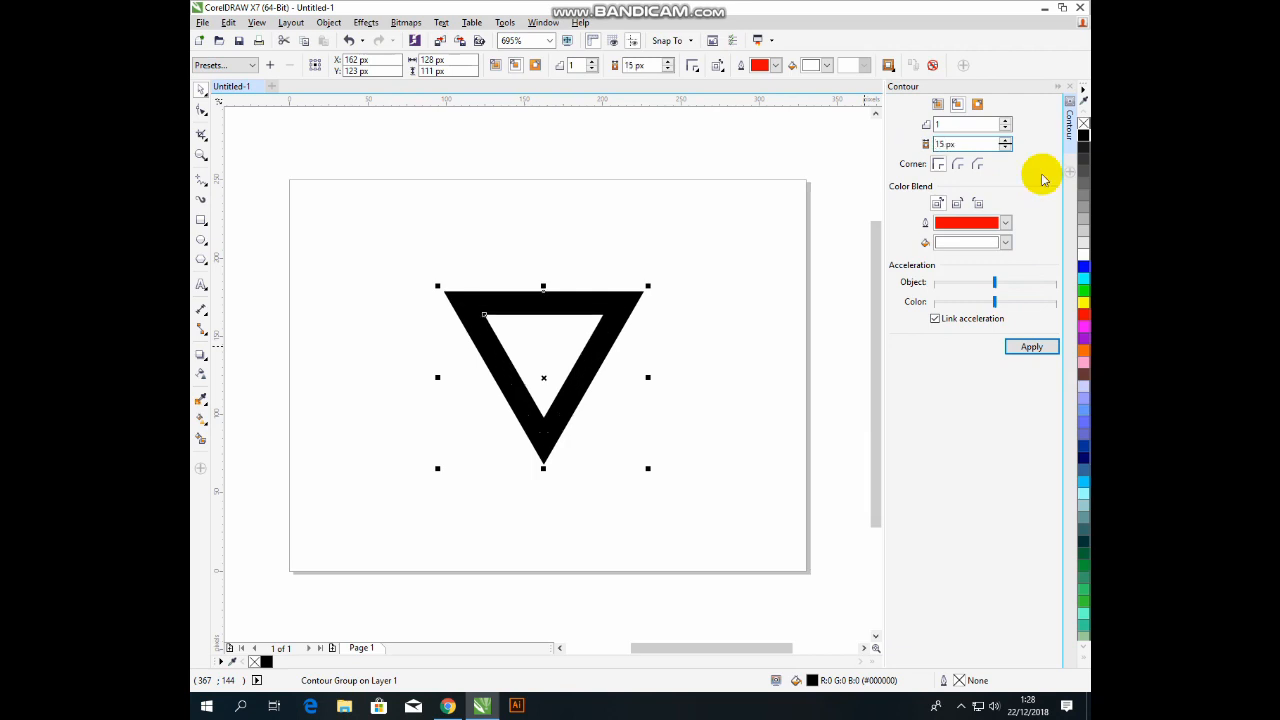
pyautogui.moveTo(963, 144); pyautogui.dragTo(934, 150)
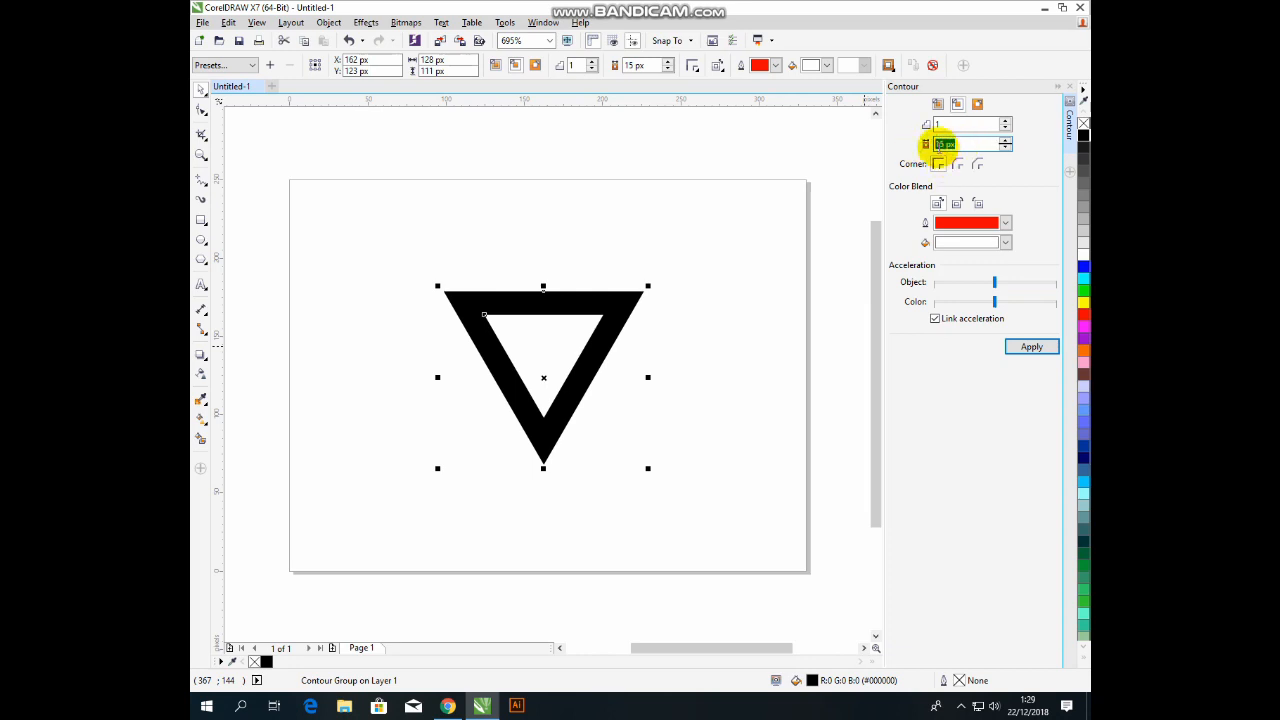
pyautogui.write('20')
pyautogui.press('Return')
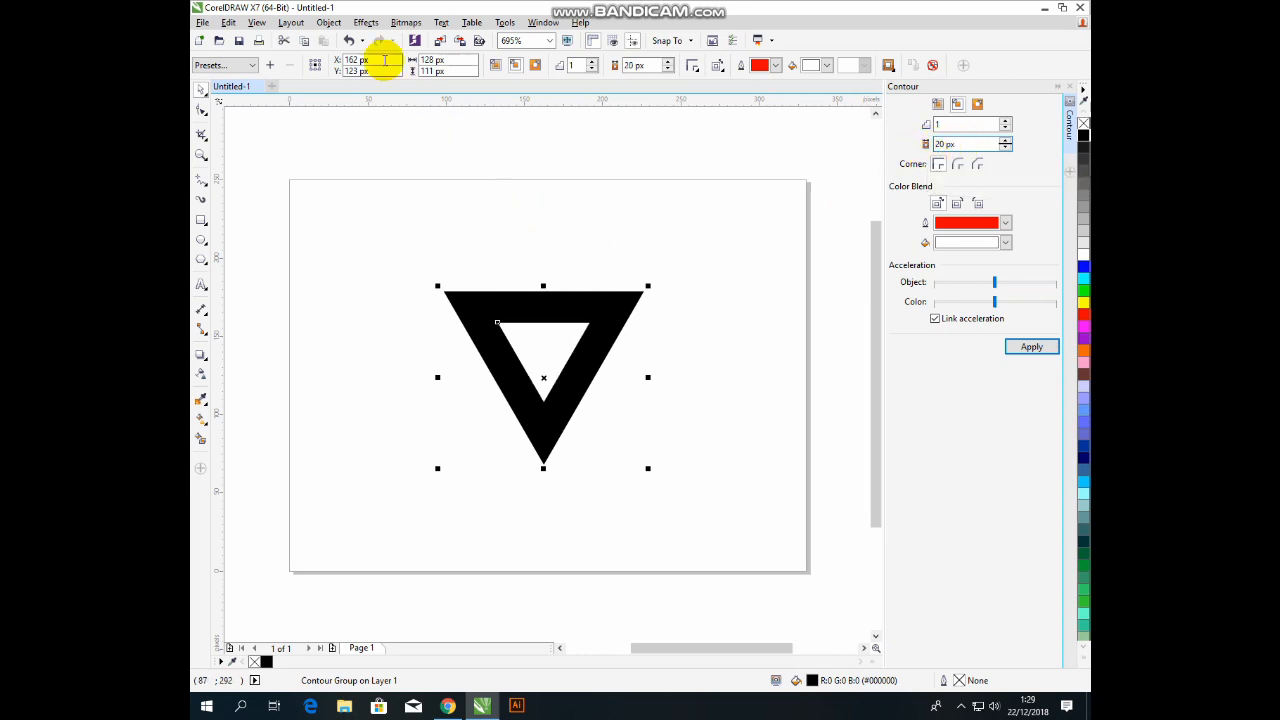
# Break the contour group apart into separate objects.
pyautogui.click(328, 22)
pyautogui.click(349, 234)
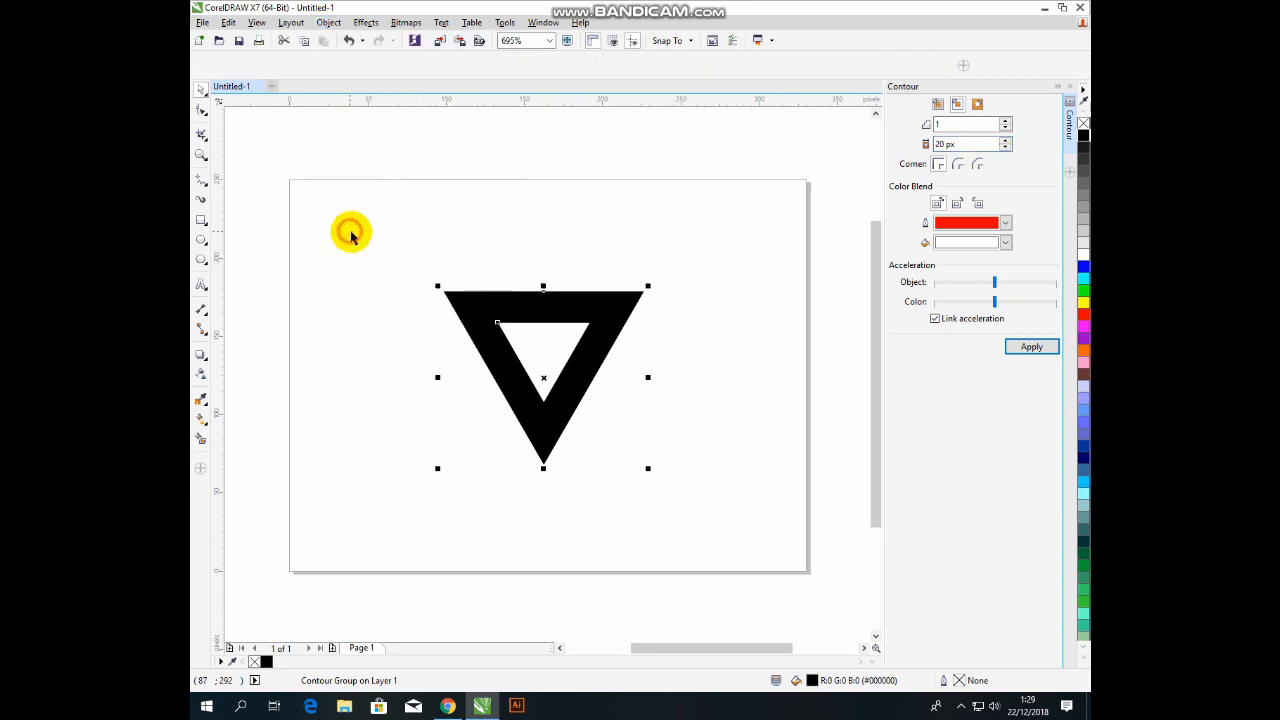
pyautogui.click(583, 141)
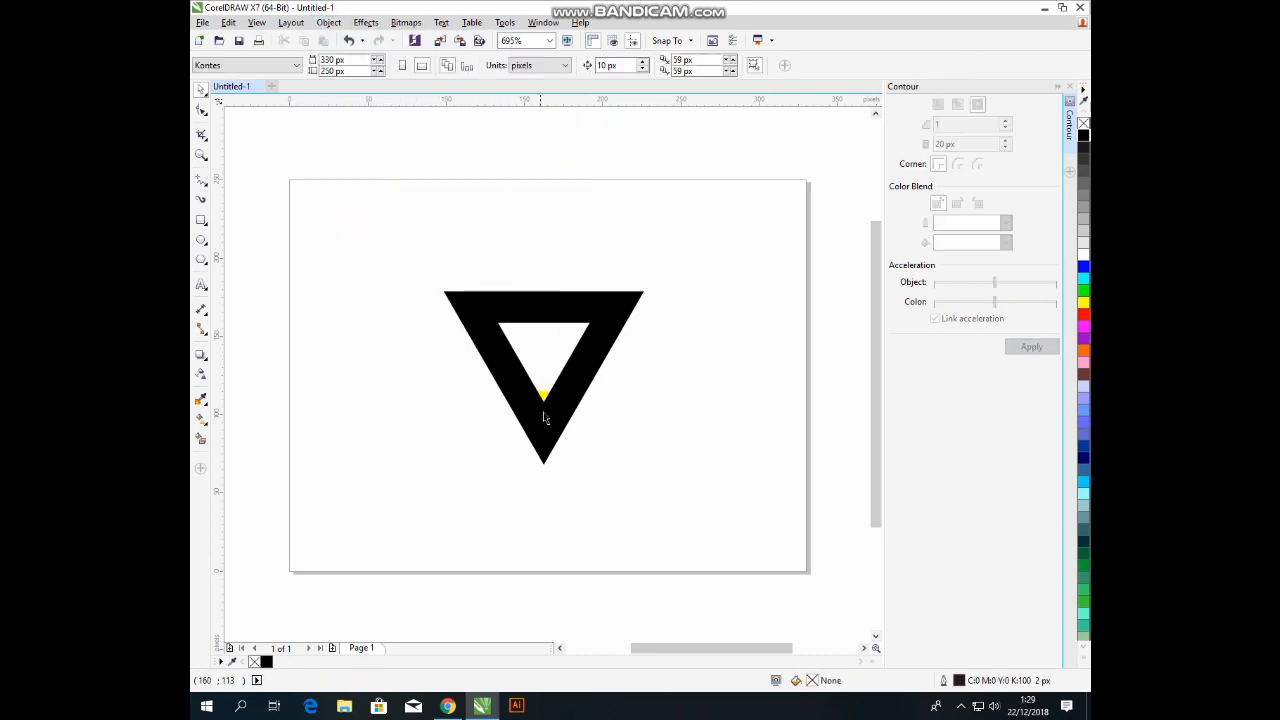
# Zoom in on the triangle frame and select its inner white triangle.
pyautogui.click(201, 154)
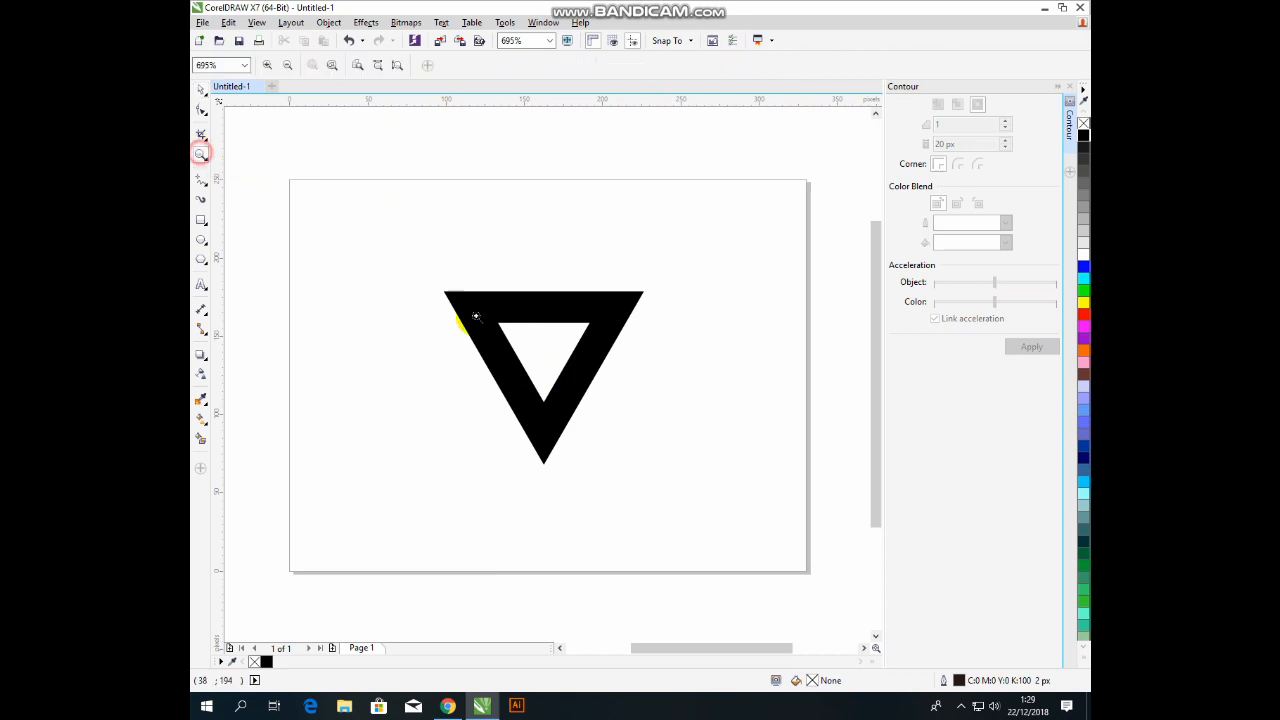
pyautogui.moveTo(433, 278); pyautogui.dragTo(660, 489)
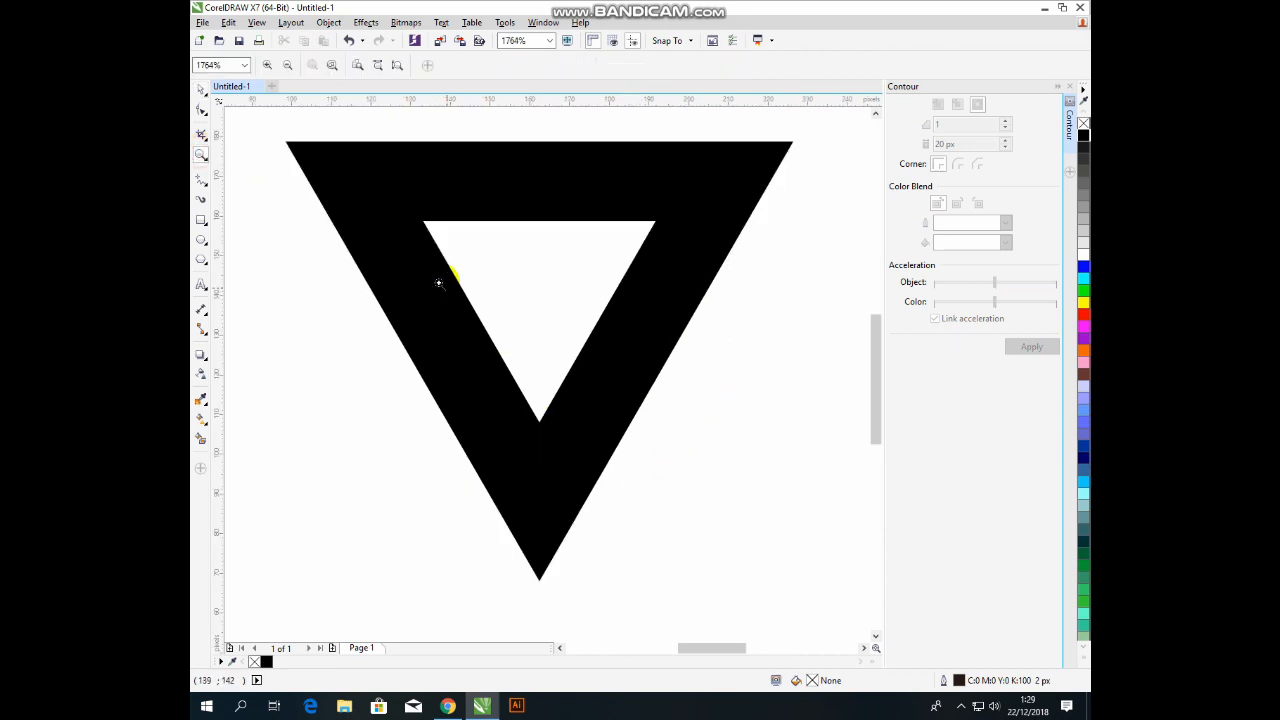
pyautogui.click(202, 92)
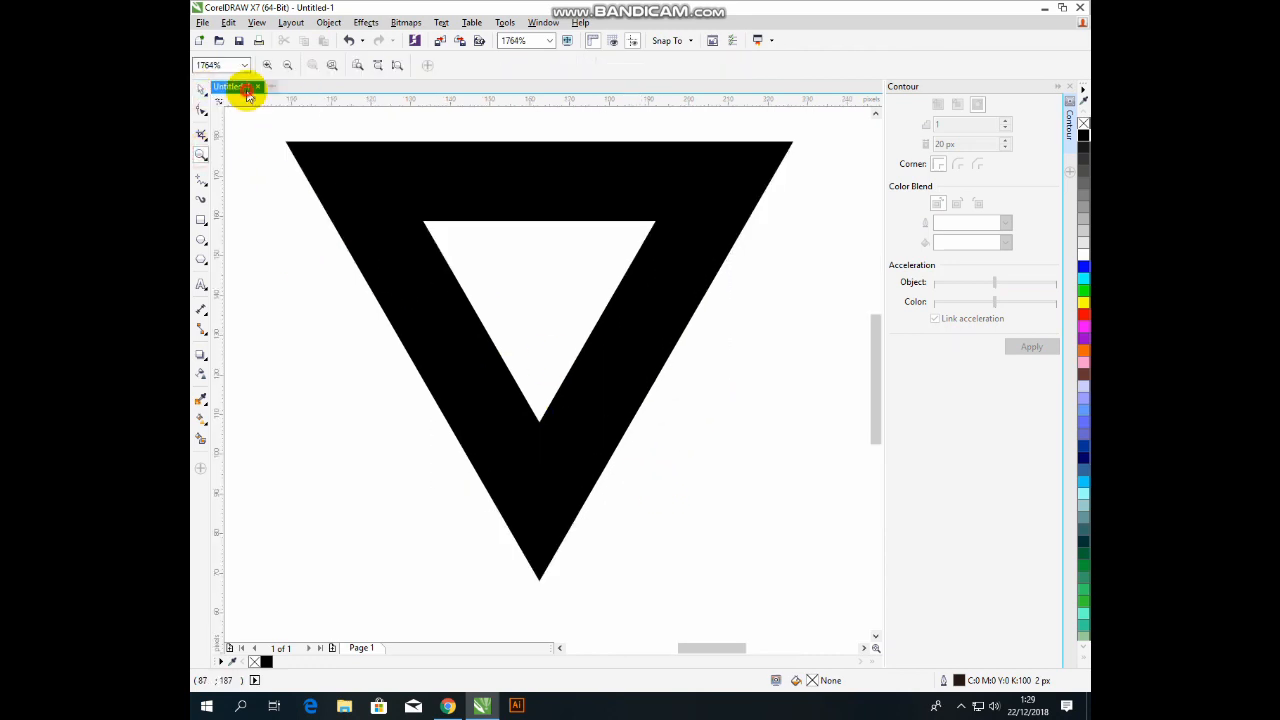
pyautogui.click(241, 89)
pyautogui.click(460, 173)
pyautogui.click(495, 232)
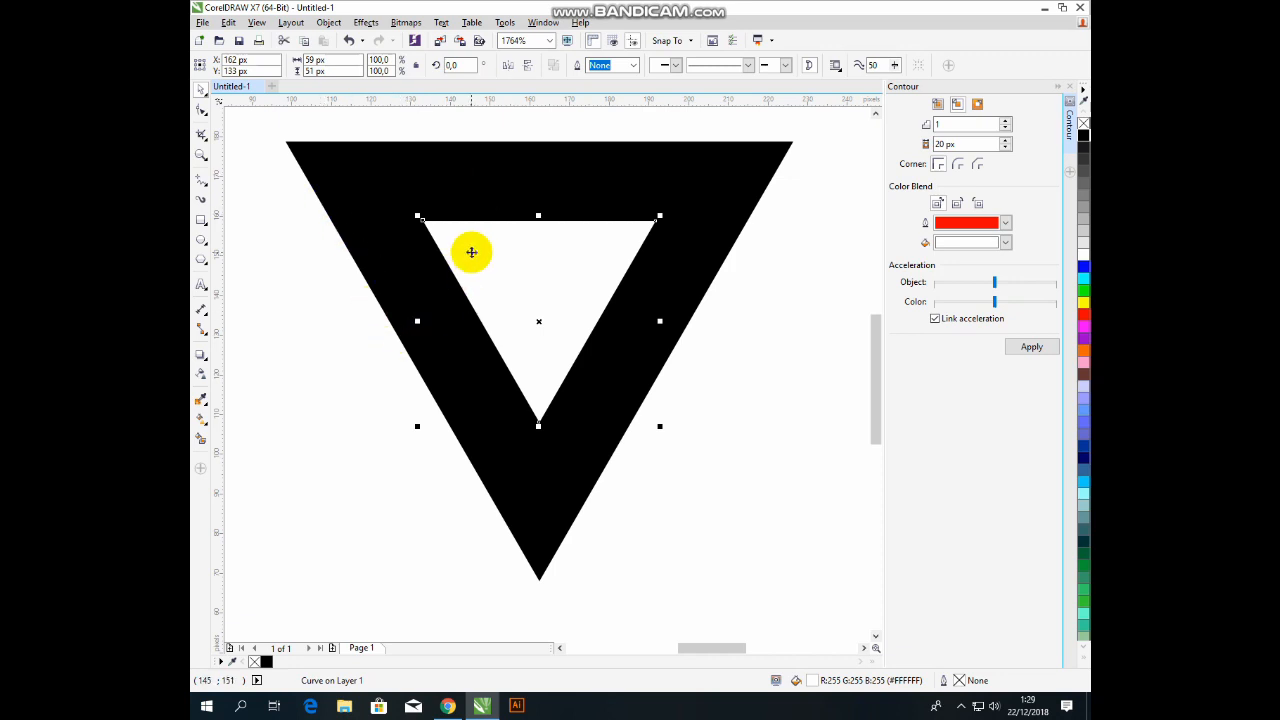
# Draw a polyline strip and move it onto the inner triangle's left edge.
pyautogui.click(207, 189)
pyautogui.click(231, 229)
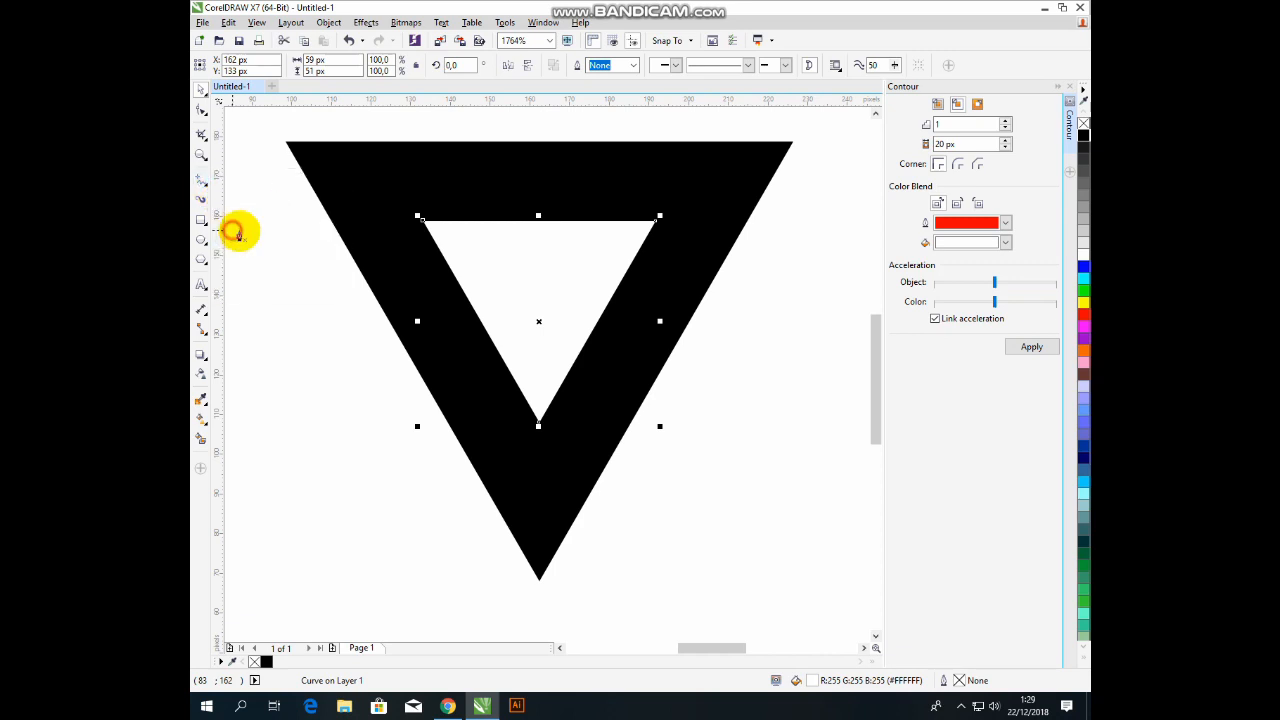
pyautogui.moveTo(366, 289); pyautogui.dragTo(444, 245)
pyautogui.moveTo(493, 449); pyautogui.dragTo(366, 286)
pyautogui.click(201, 88)
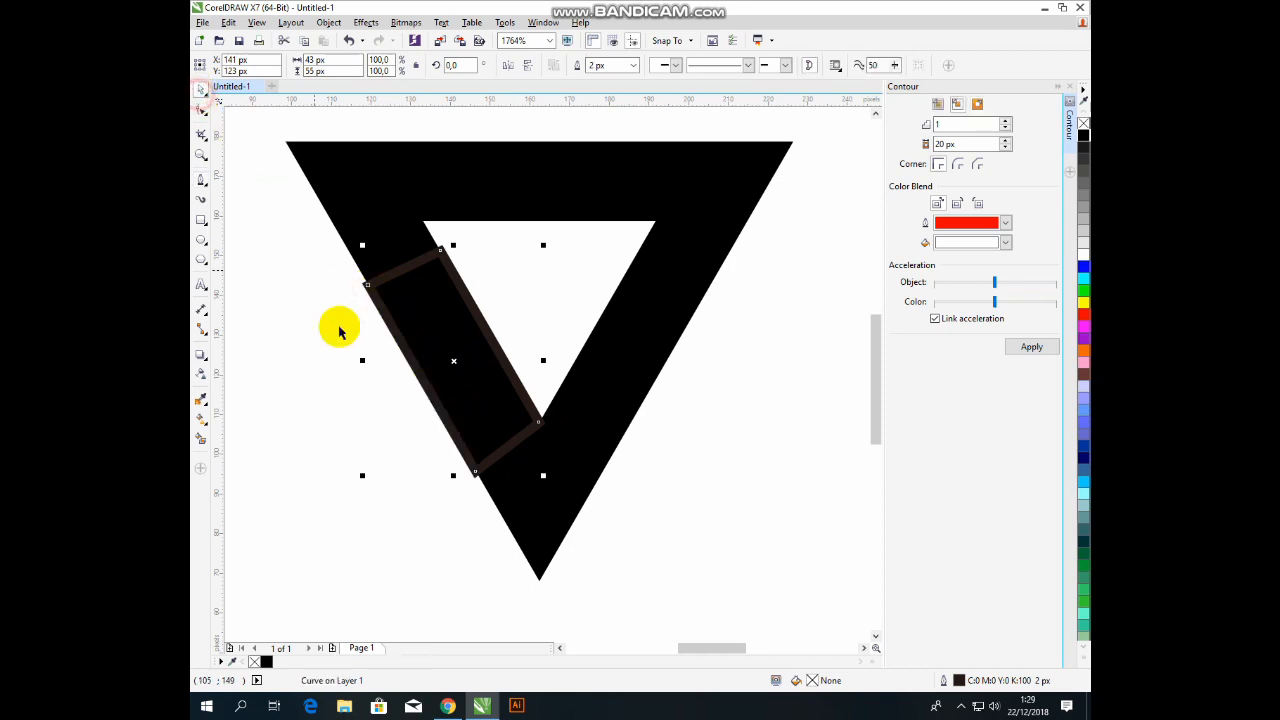
pyautogui.click(337, 343)
pyautogui.click(428, 388)
pyautogui.moveTo(428, 388); pyautogui.dragTo(474, 310)
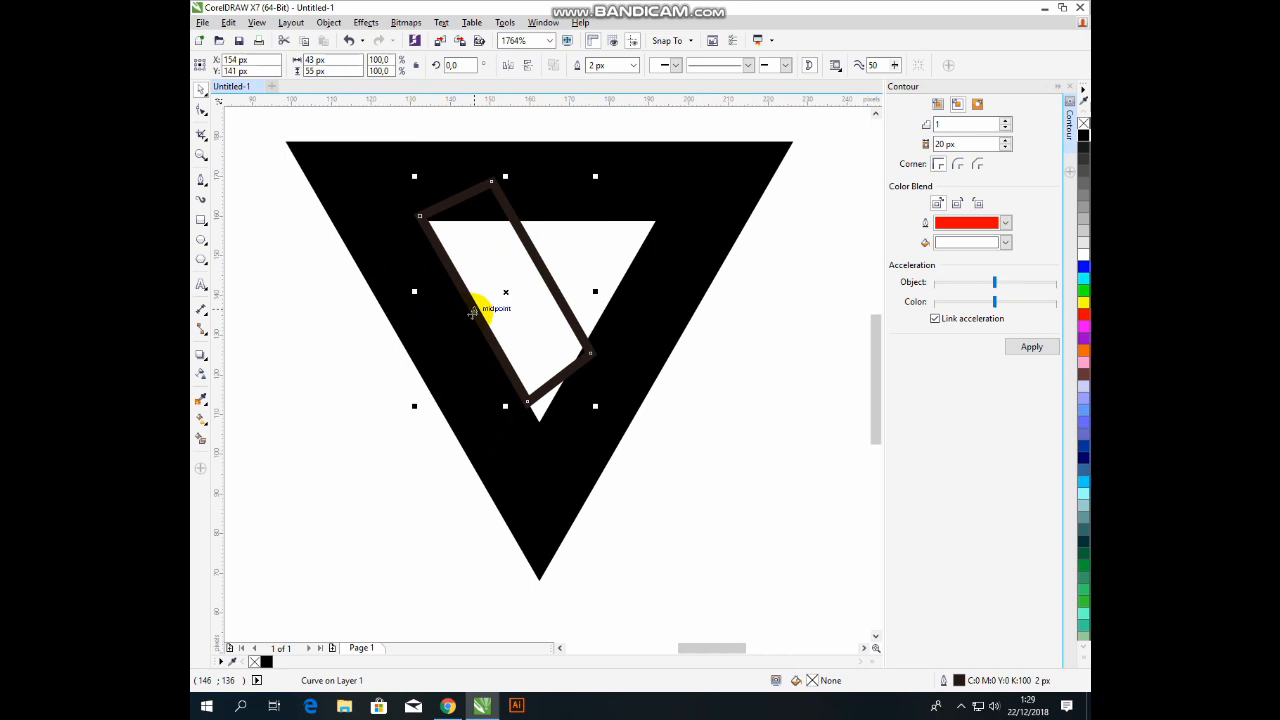
# Snap the strip's bottom and right corners onto the inner triangle's bottom point and right edge.
pyautogui.doubleClick(556, 356)
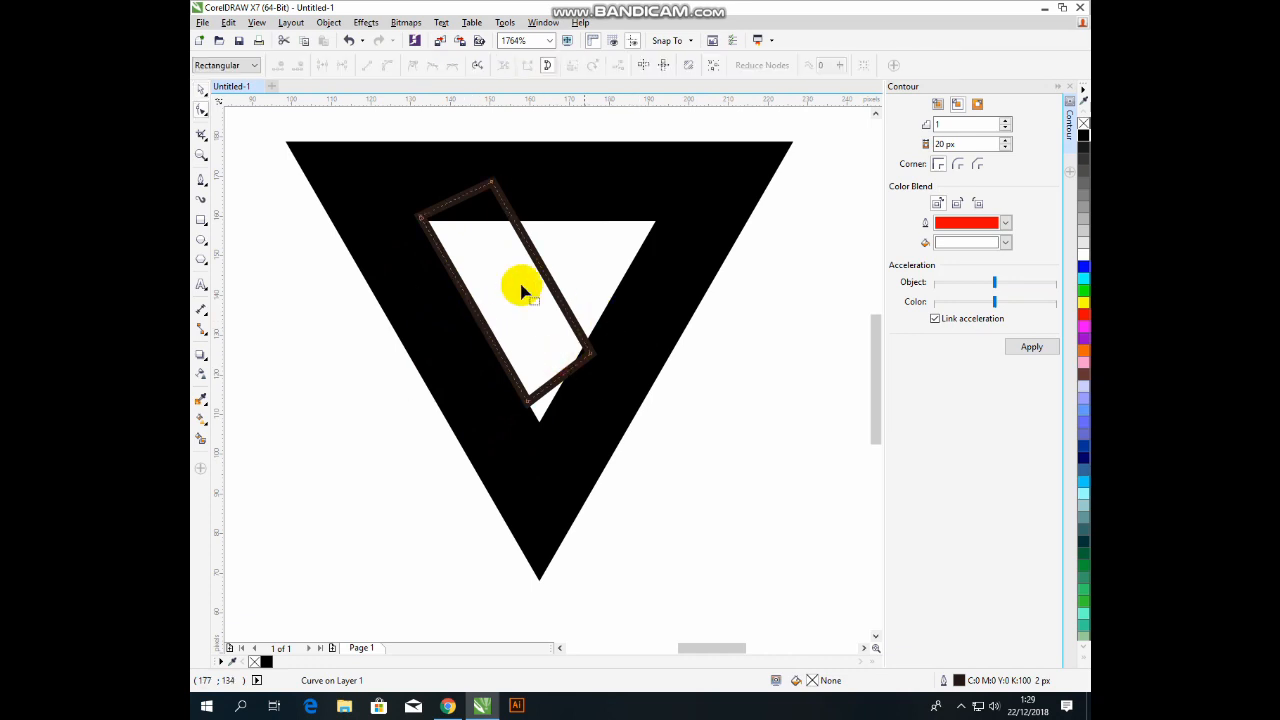
pyautogui.click(201, 89)
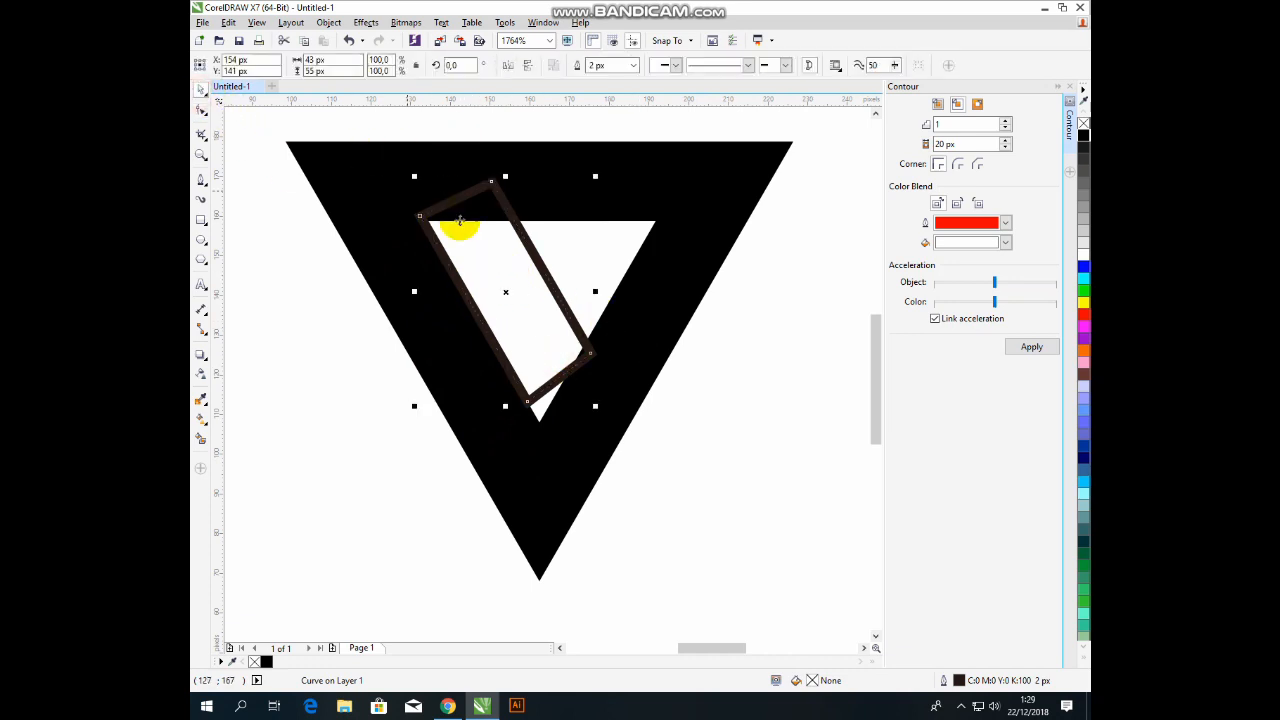
pyautogui.click(203, 112)
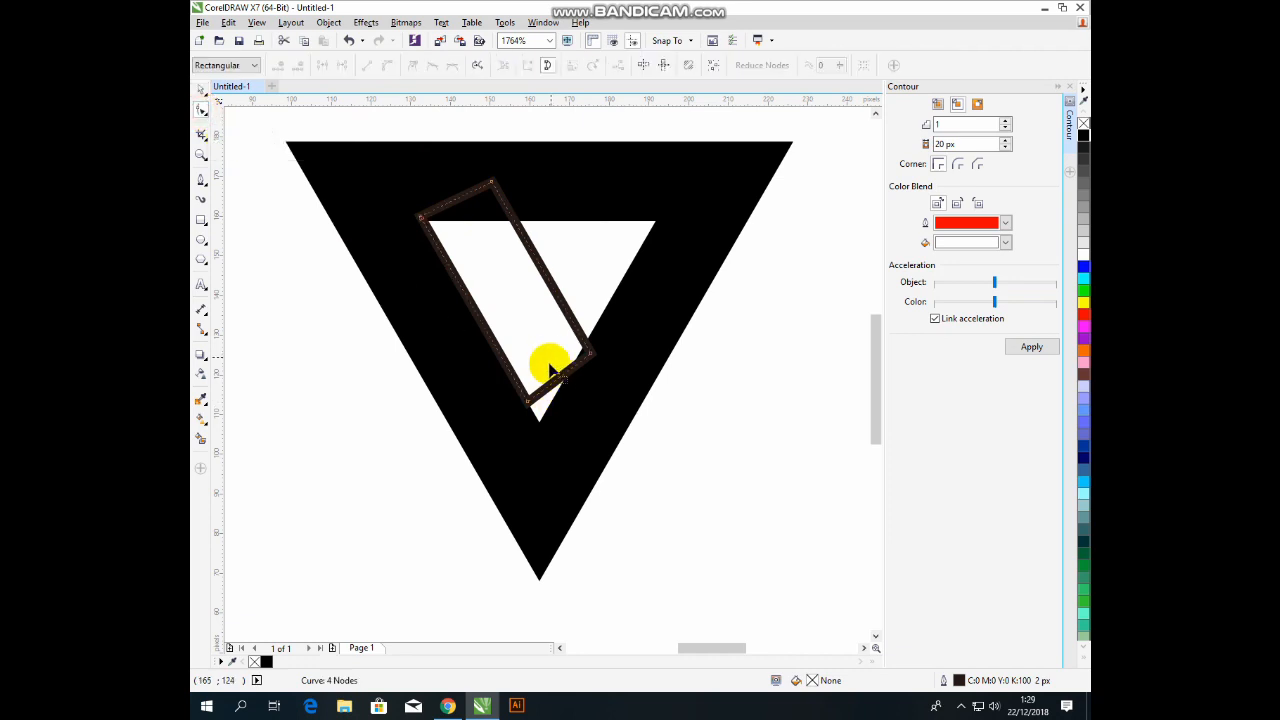
pyautogui.moveTo(532, 401)
pyautogui.mouseDown()
pyautogui.moveTo(565, 468)
pyautogui.moveTo(538, 420)
pyautogui.mouseUp()
pyautogui.click(590, 356)
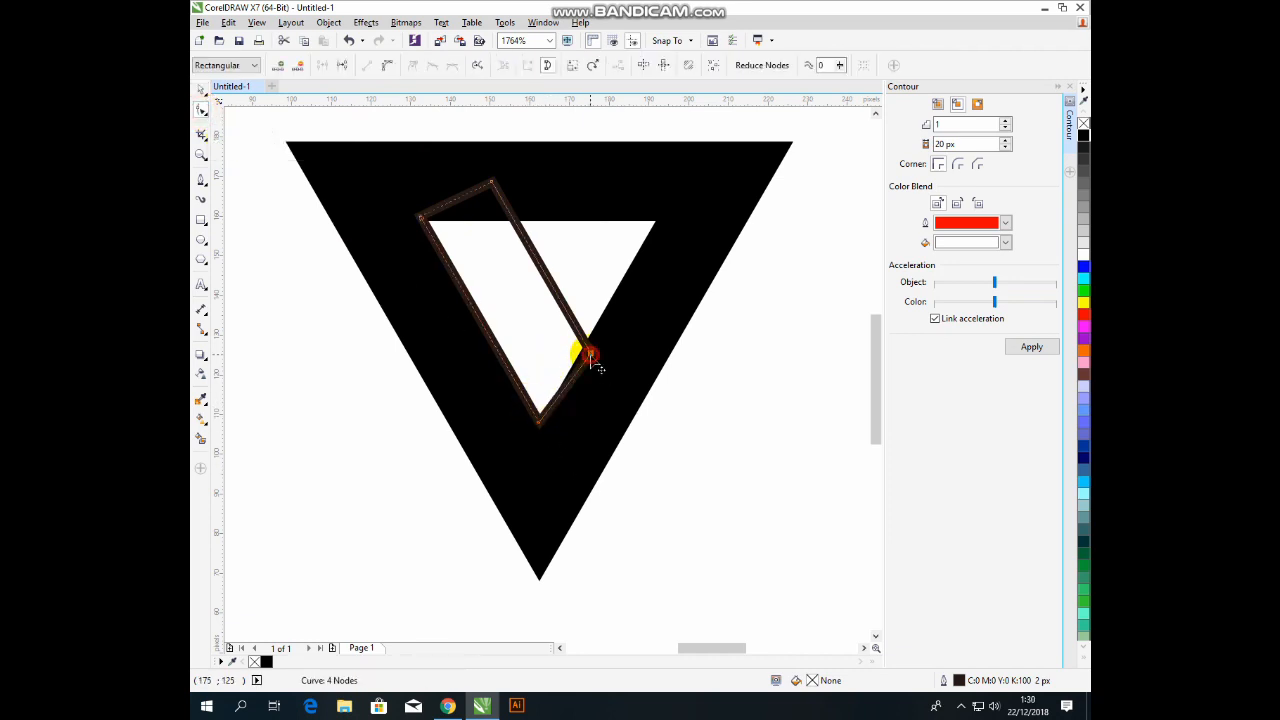
pyautogui.moveTo(591, 358); pyautogui.dragTo(583, 348)
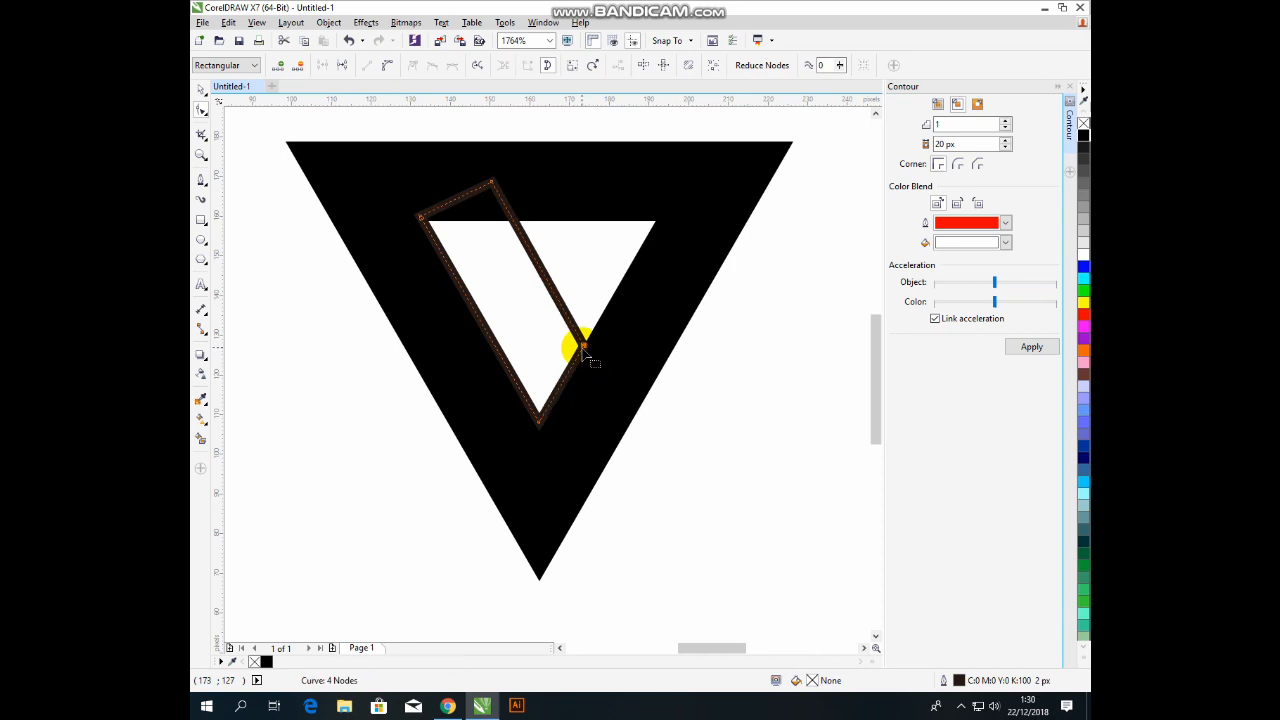
pyautogui.hotkey('ctrl', 'z')
pyautogui.click(577, 342)
pyautogui.click(591, 353)
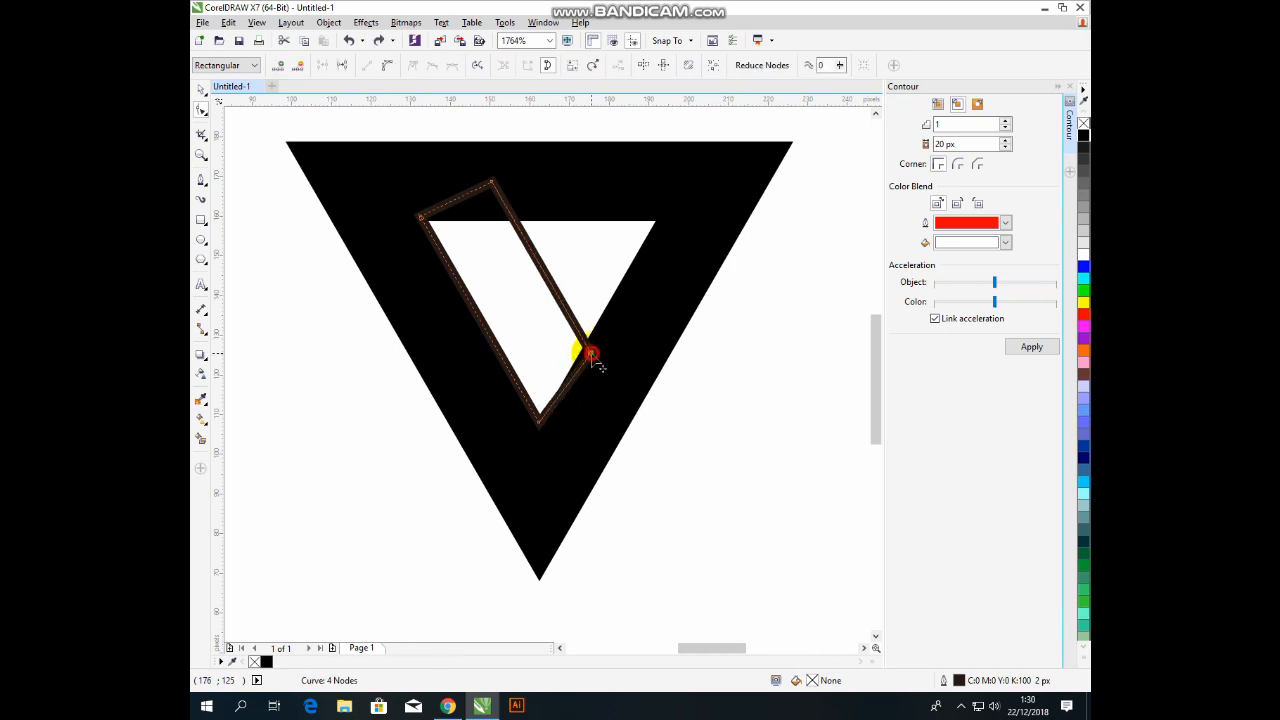
pyautogui.moveTo(591, 355); pyautogui.dragTo(587, 346)
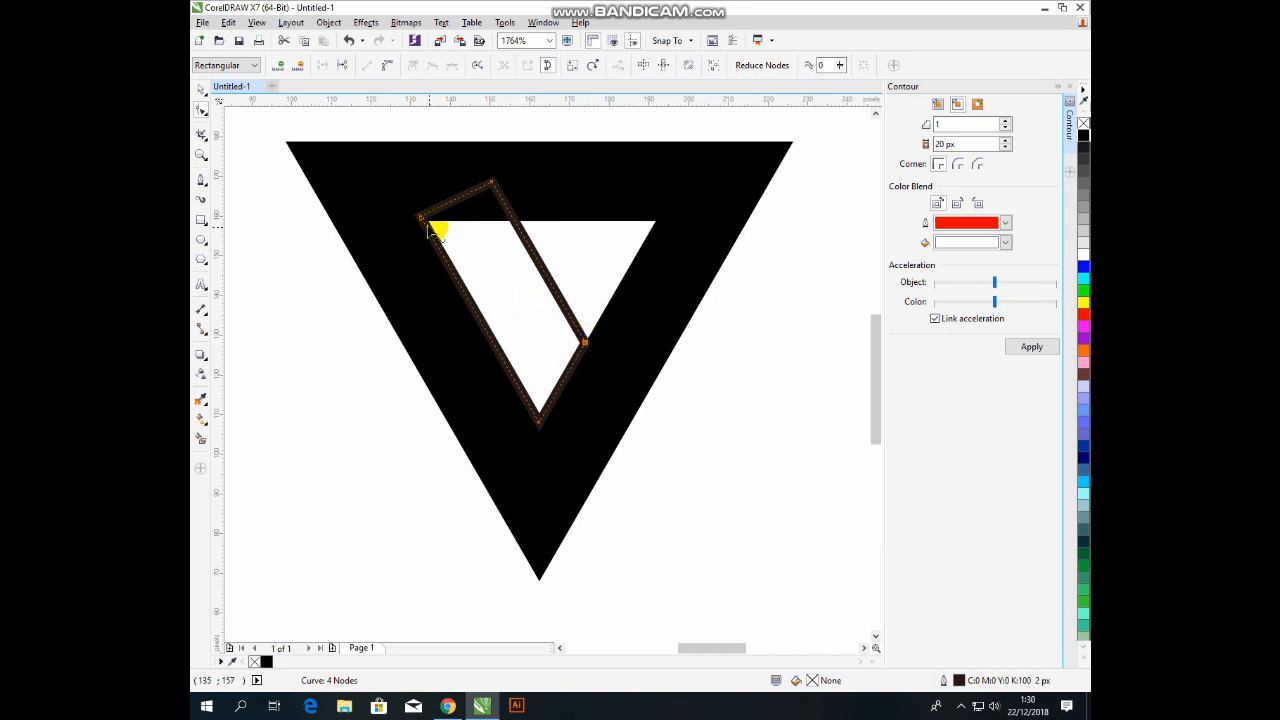
# Level the strip's top edge above the triangle, delete it, and stretch the open end right along the inner top edge.
pyautogui.click(490, 219)
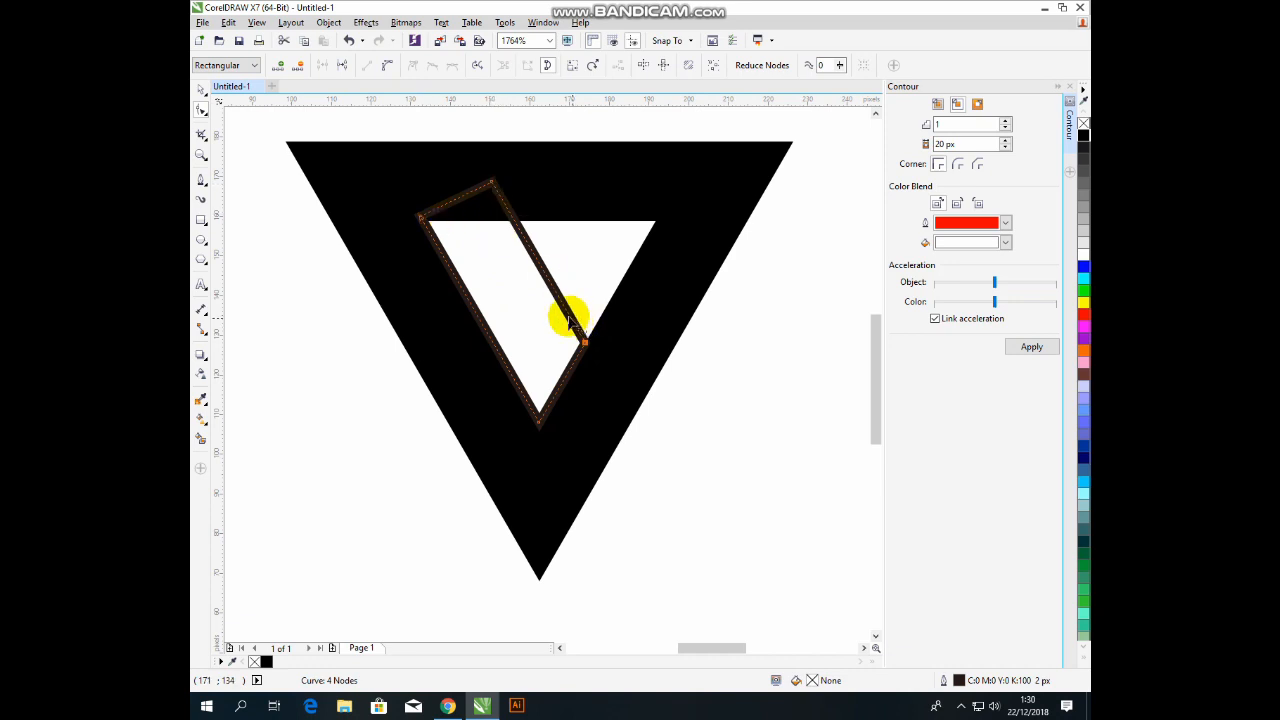
pyautogui.moveTo(421, 217); pyautogui.dragTo(359, 118)
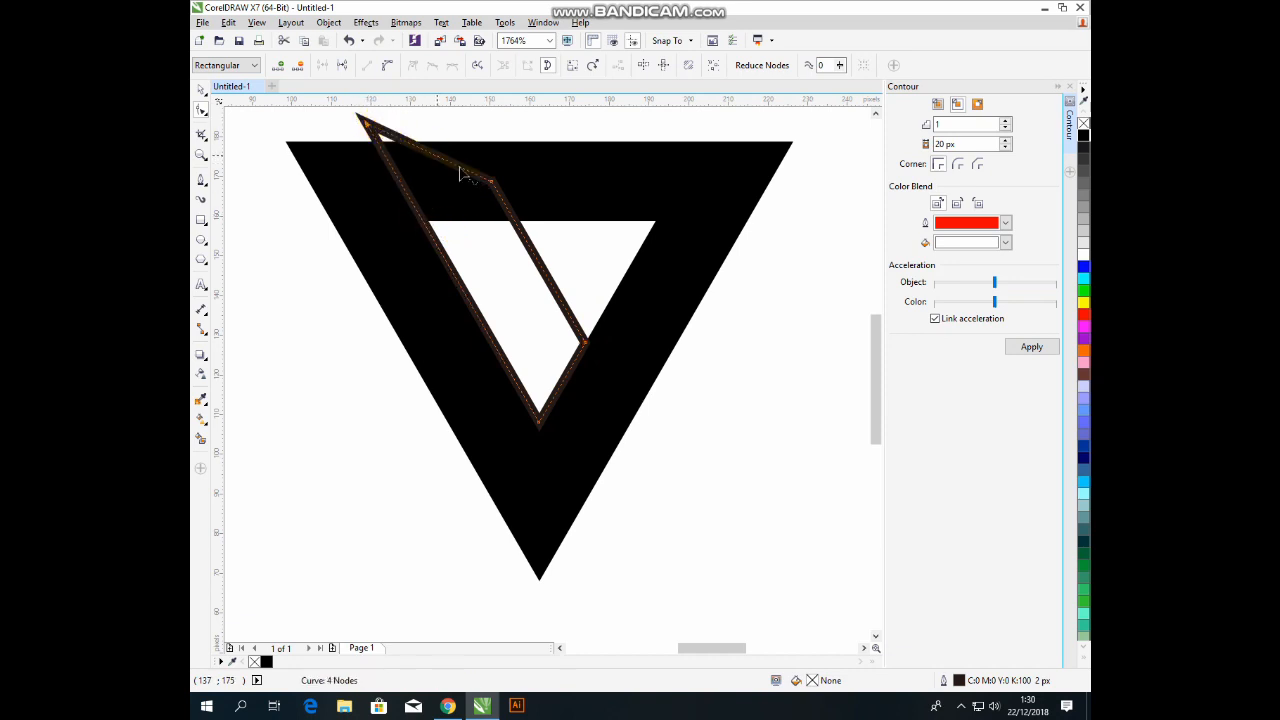
pyautogui.moveTo(496, 188); pyautogui.dragTo(458, 122)
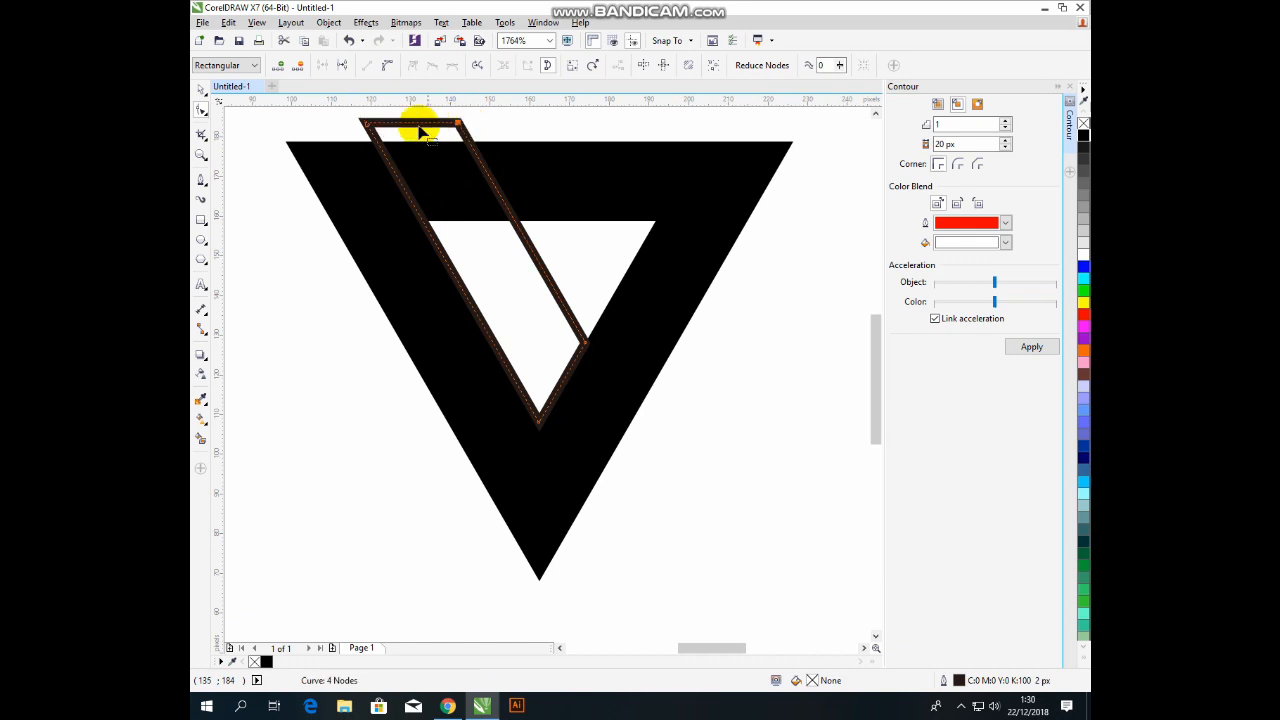
pyautogui.doubleClick(411, 123)
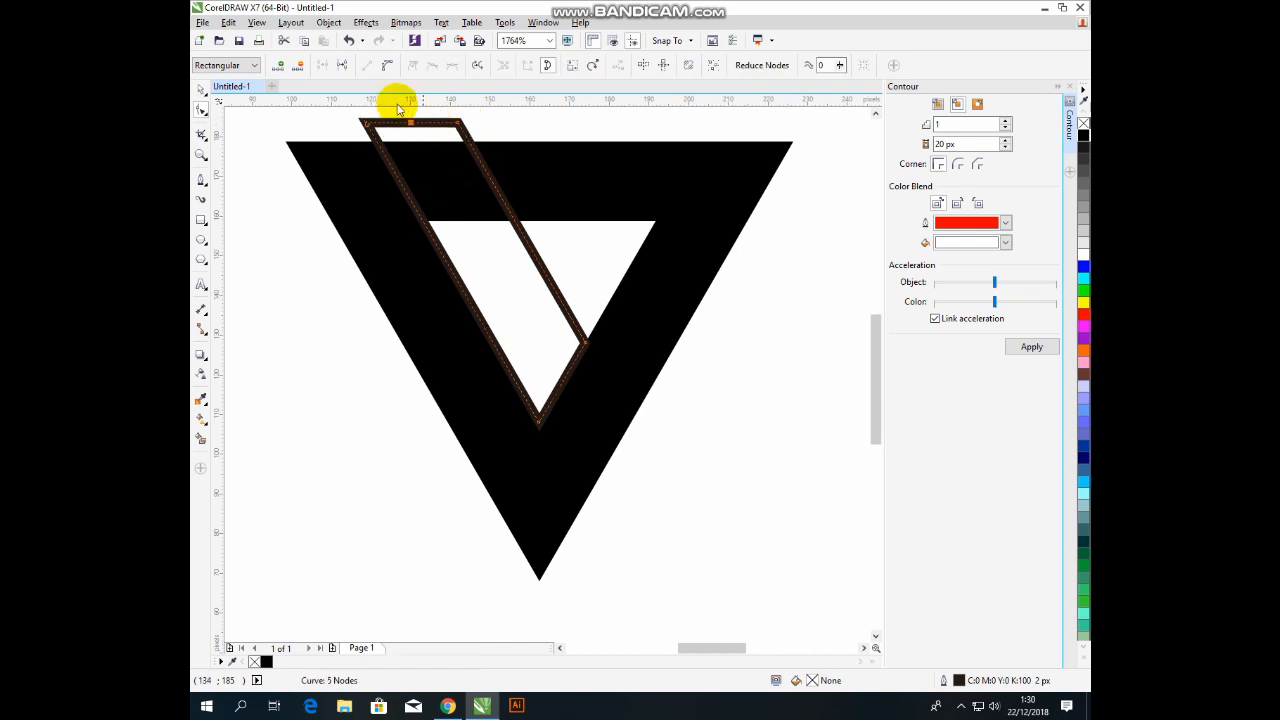
pyautogui.click(342, 66)
pyautogui.click(480, 130)
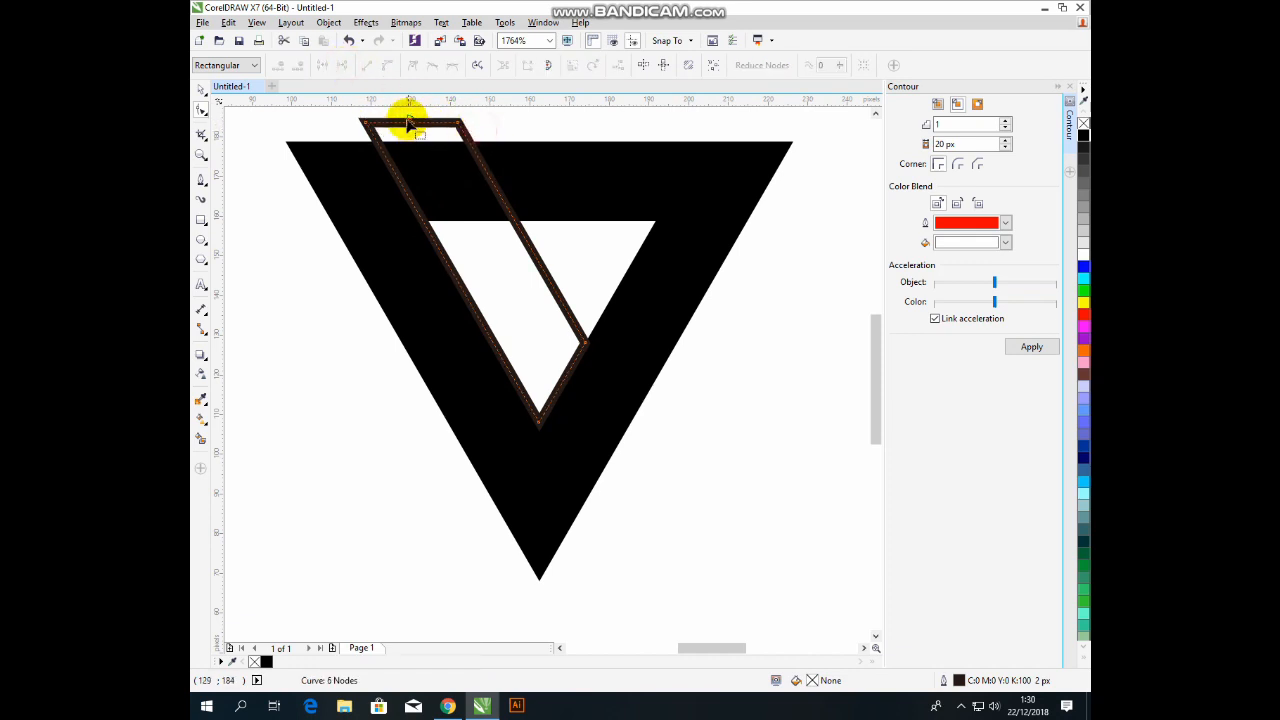
pyautogui.click(409, 120)
pyautogui.press('Delete')
pyautogui.click(411, 121)
pyautogui.press('Delete')
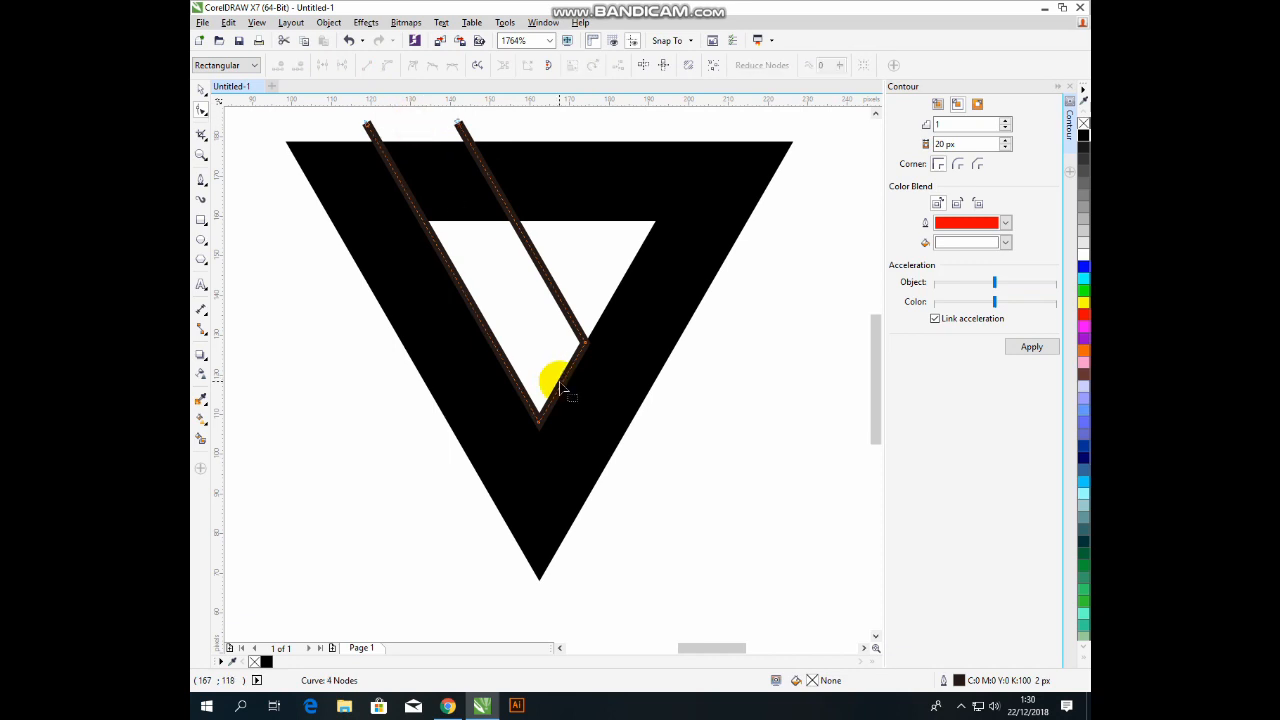
pyautogui.doubleClick(514, 221)
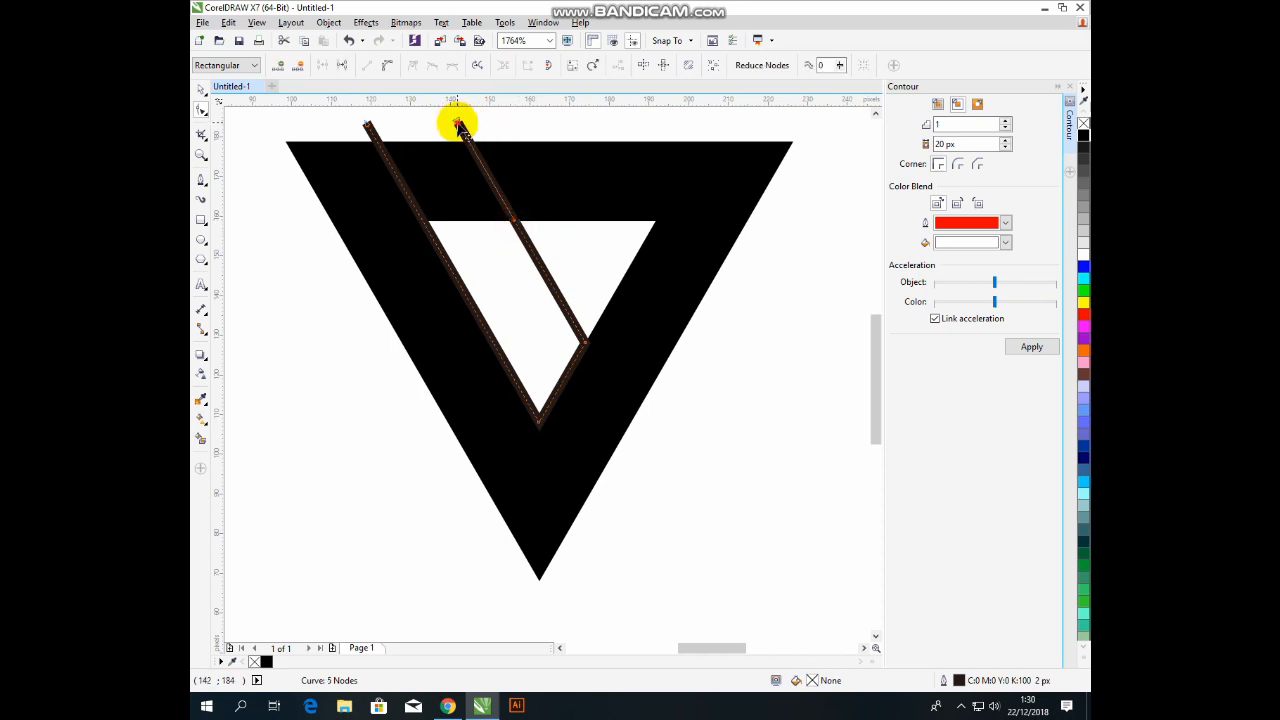
pyautogui.moveTo(456, 125)
pyautogui.mouseDown()
pyautogui.moveTo(660, 229)
pyautogui.moveTo(841, 226)
pyautogui.mouseUp()
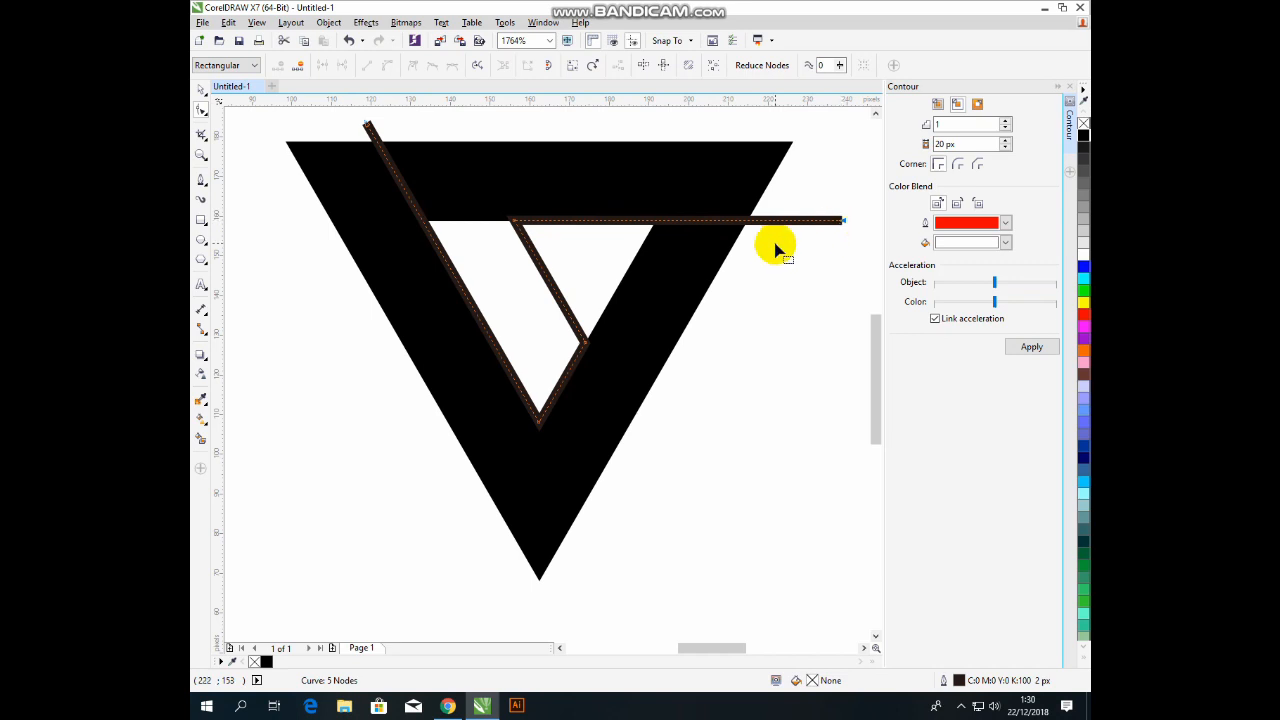
# Draw a horizontal line from right of the triangle to the V's inner stroke and select its end nodes.
pyautogui.click(201, 180)
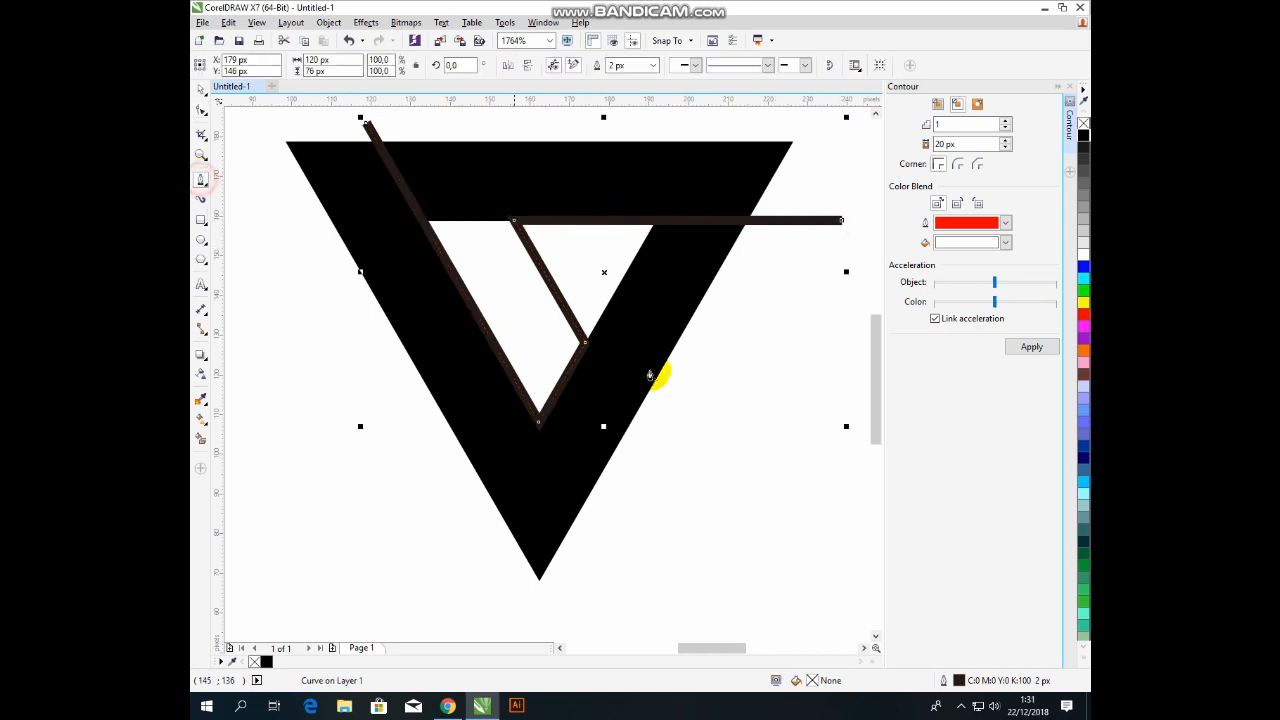
pyautogui.click(821, 291)
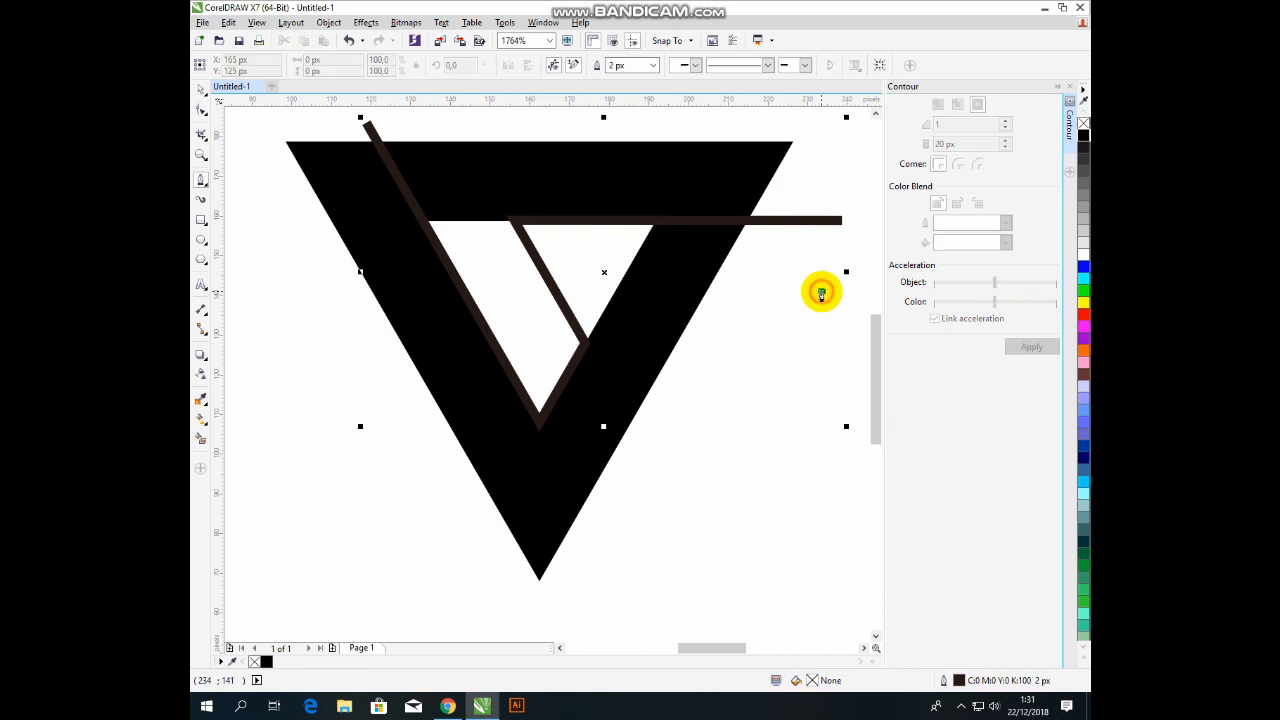
pyautogui.click(558, 293)
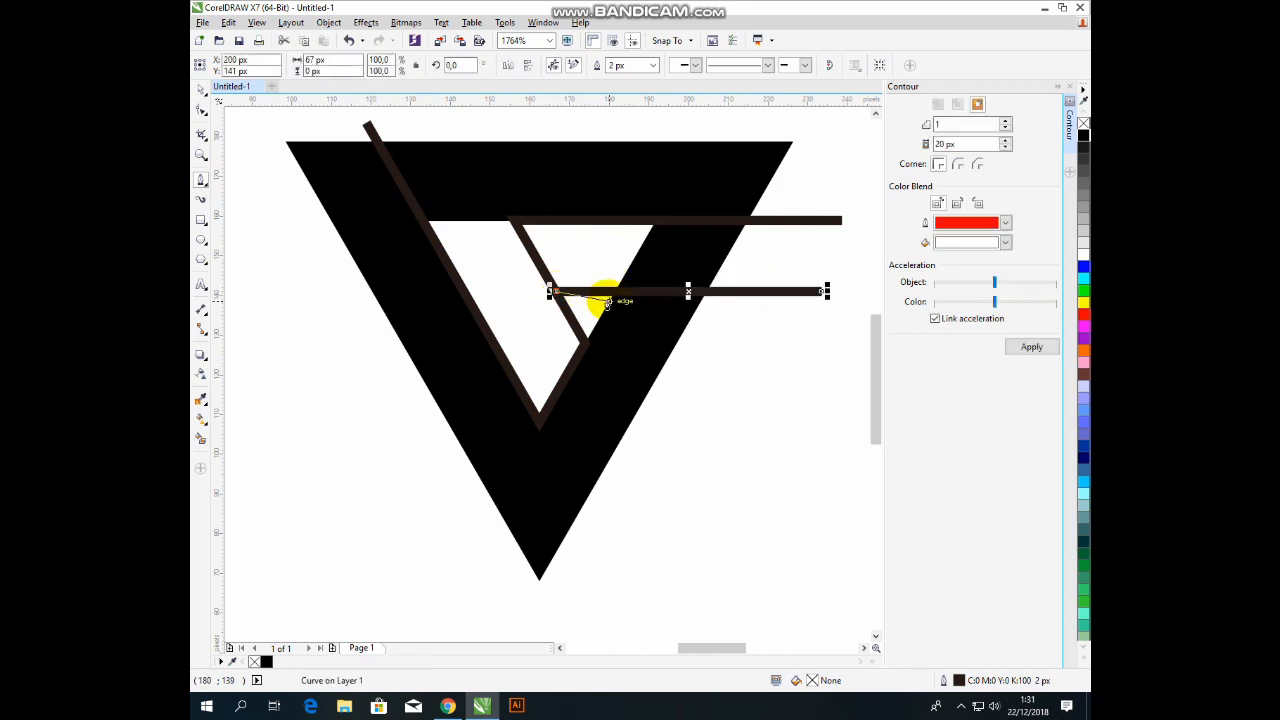
pyautogui.click(201, 91)
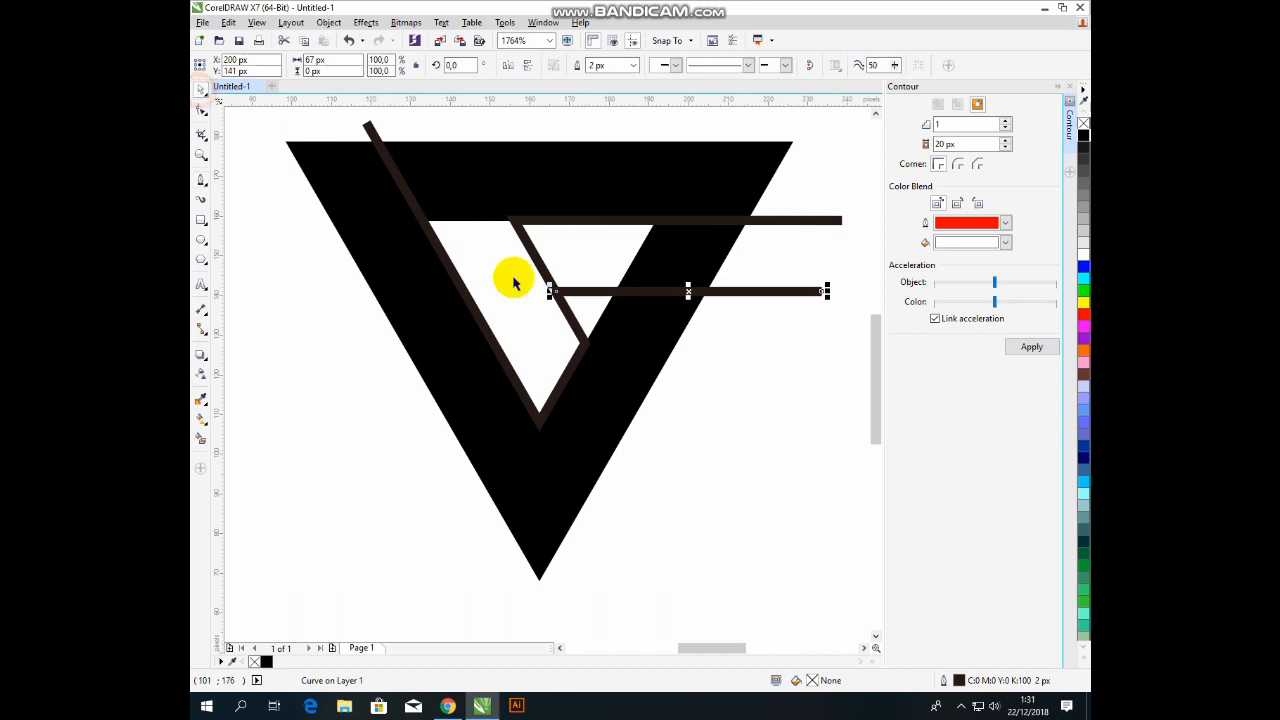
pyautogui.click(585, 292)
pyautogui.click(202, 110)
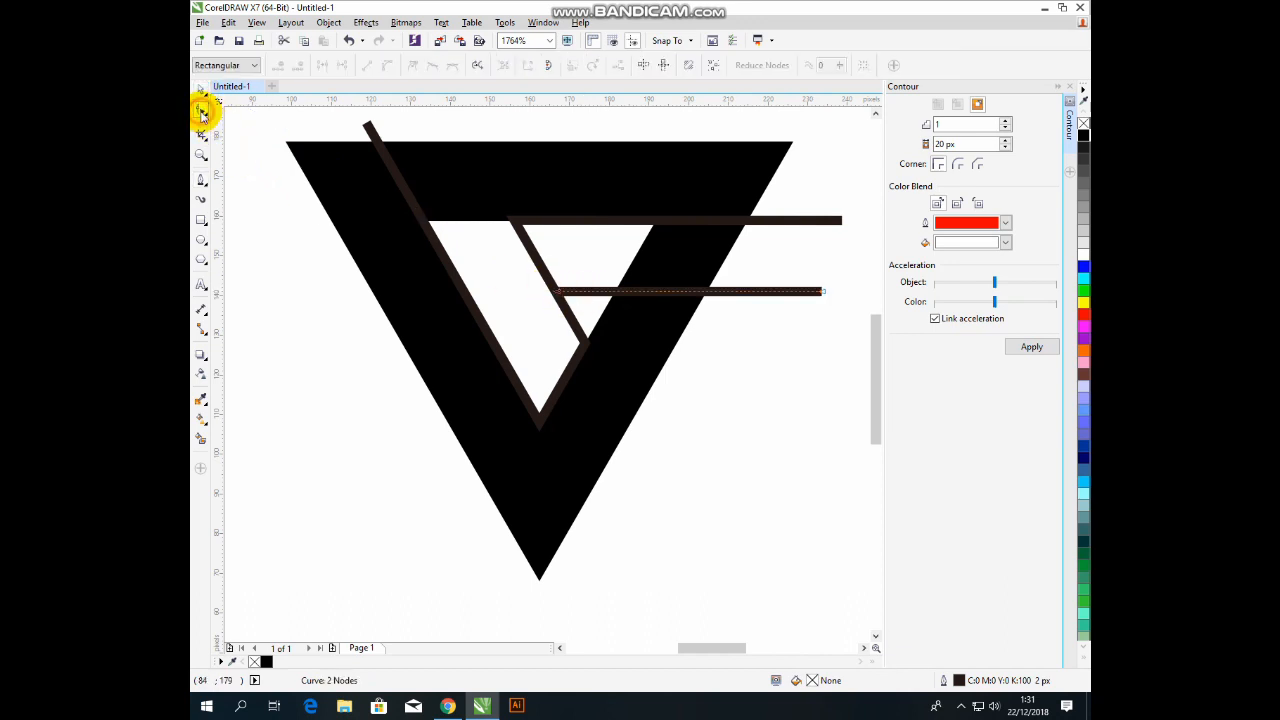
pyautogui.moveTo(523, 252); pyautogui.dragTo(714, 320)
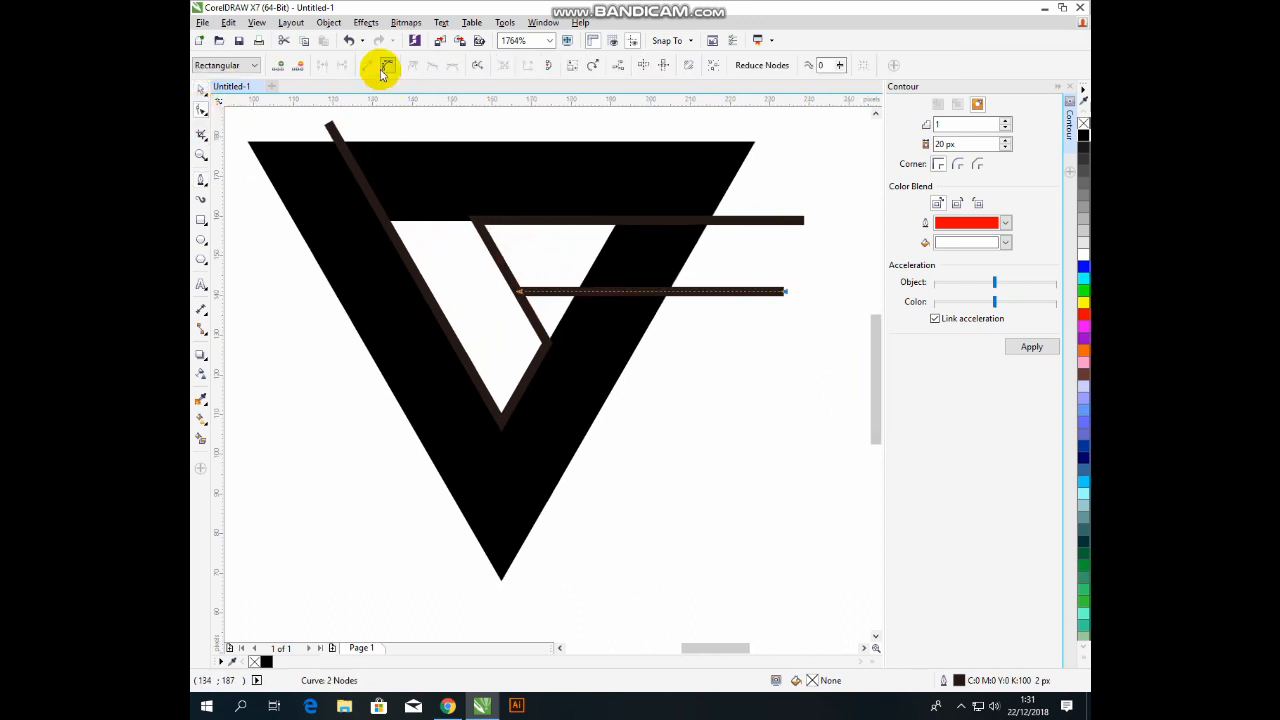
pyautogui.click(200, 90)
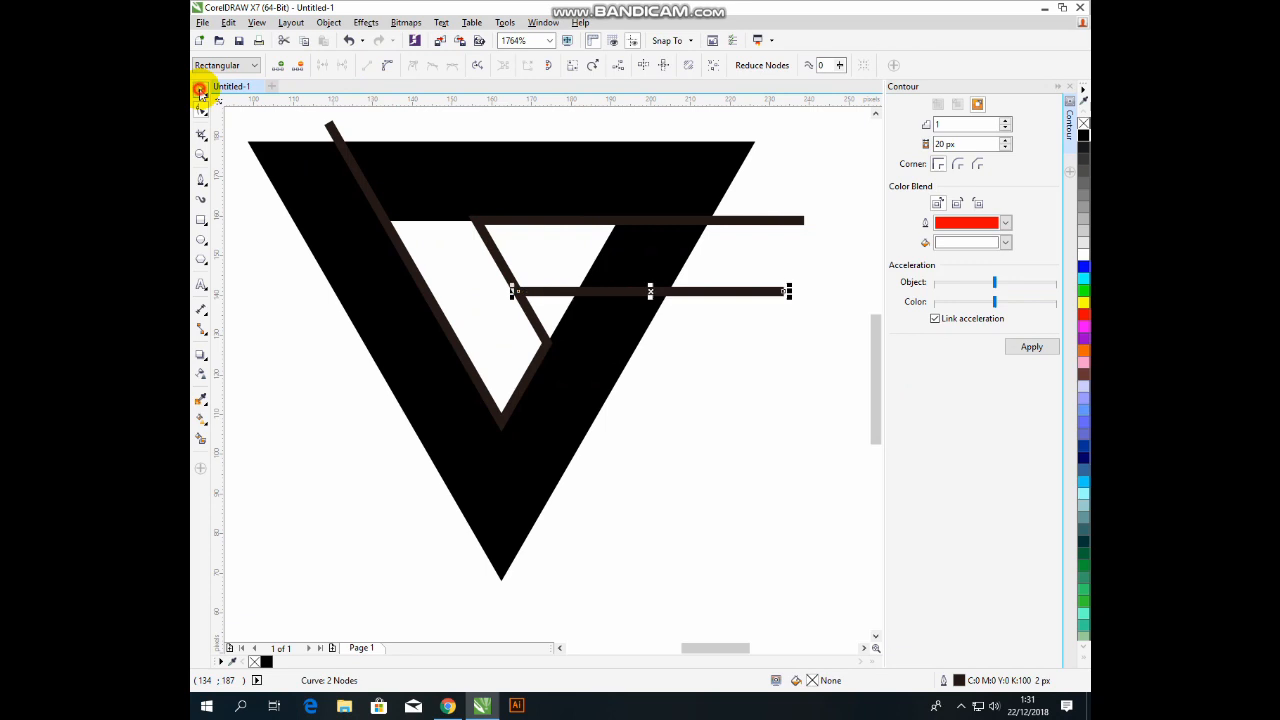
pyautogui.click(709, 364)
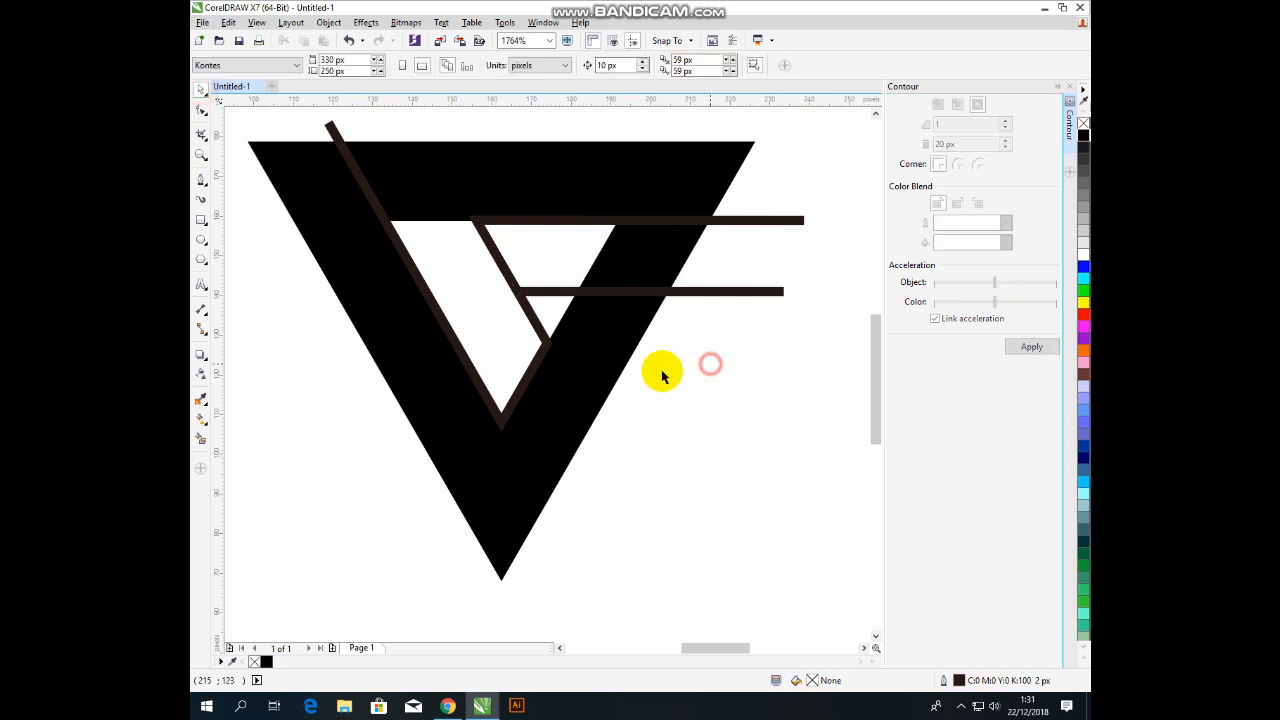
# Select the V path with the Shape tool to show its nodes.
pyautogui.press('F10')
pyautogui.click(540, 333)
pyautogui.click(263, 149)
pyautogui.click(200, 109)
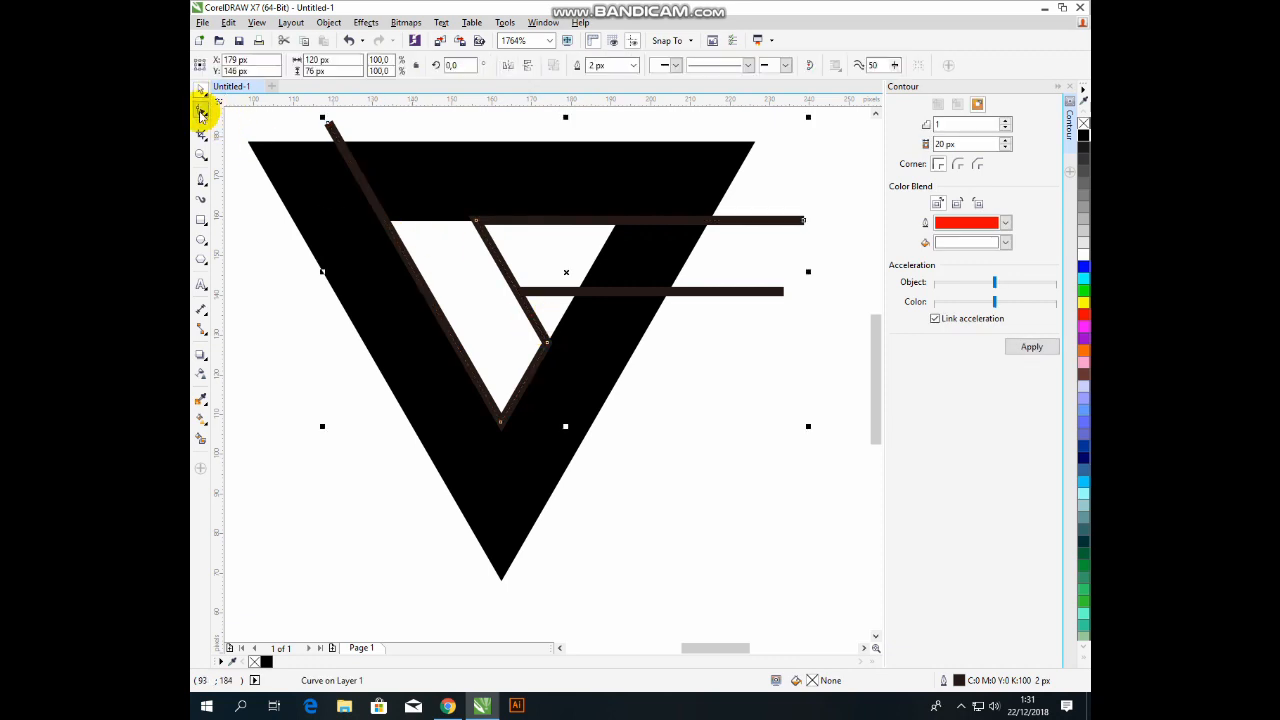
pyautogui.click(528, 337)
# Break the stroke path at its lower corner and delete the lower-right segments.
pyautogui.moveTo(589, 341); pyautogui.dragTo(570, 543)
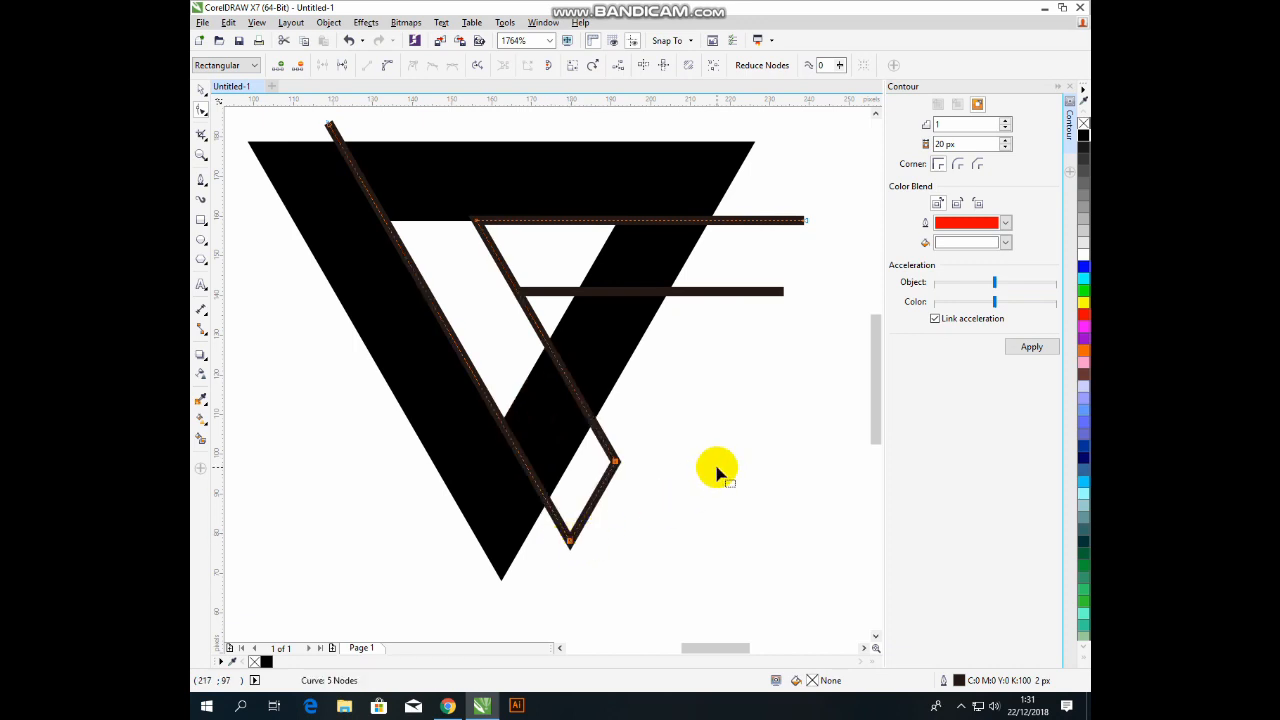
pyautogui.click(597, 505)
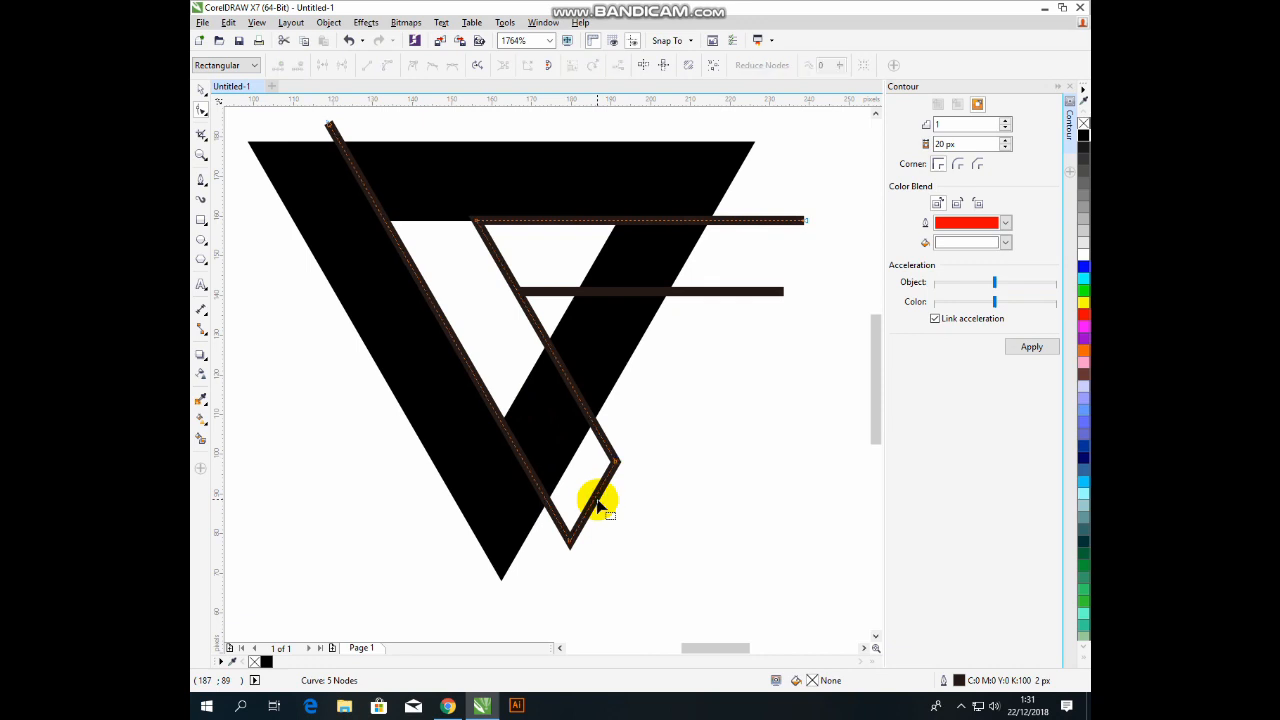
pyautogui.click(594, 500)
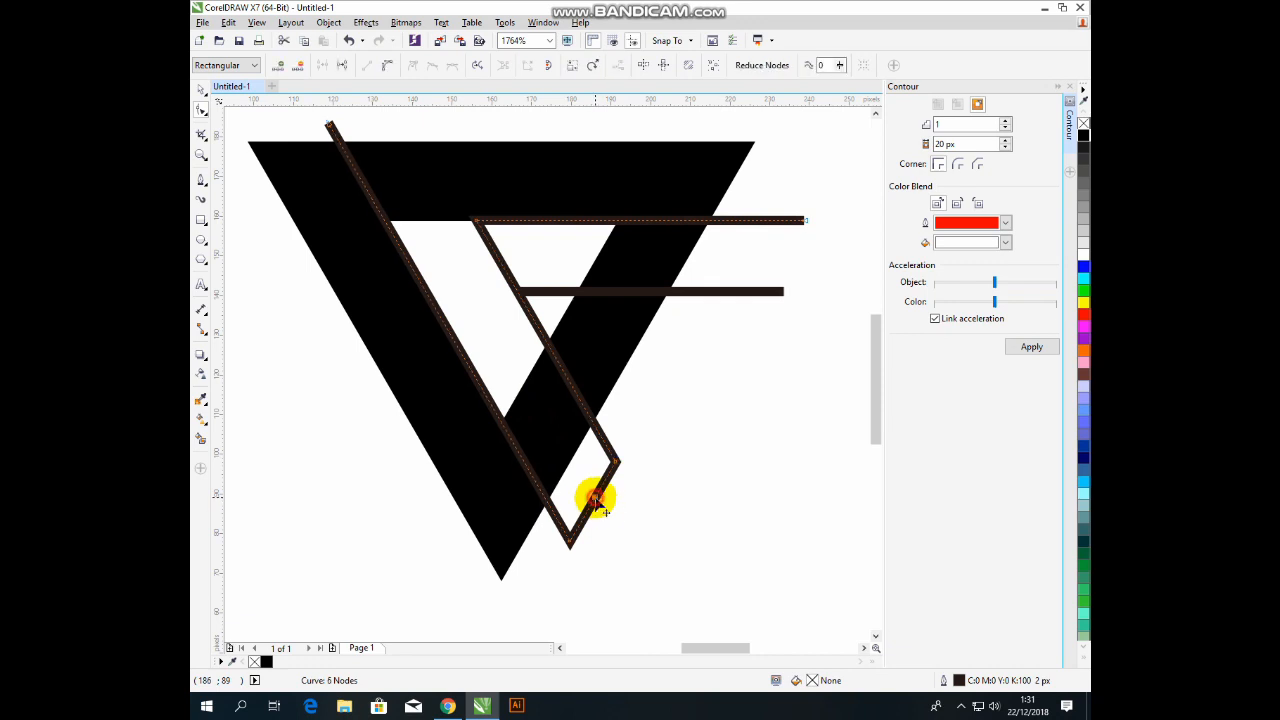
pyautogui.click(340, 64)
pyautogui.press('Delete')
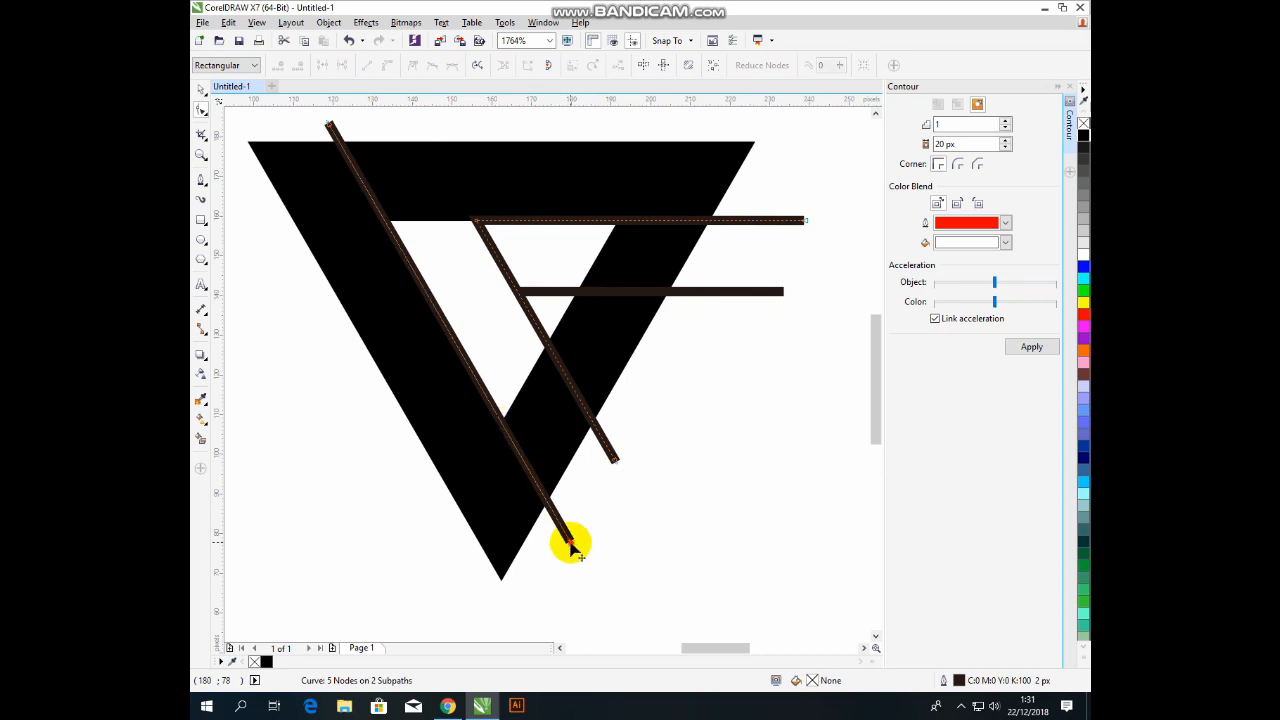
# Add a node at the inner V point and move the end node up to the crossing.
pyautogui.moveTo(568, 541); pyautogui.dragTo(501, 423)
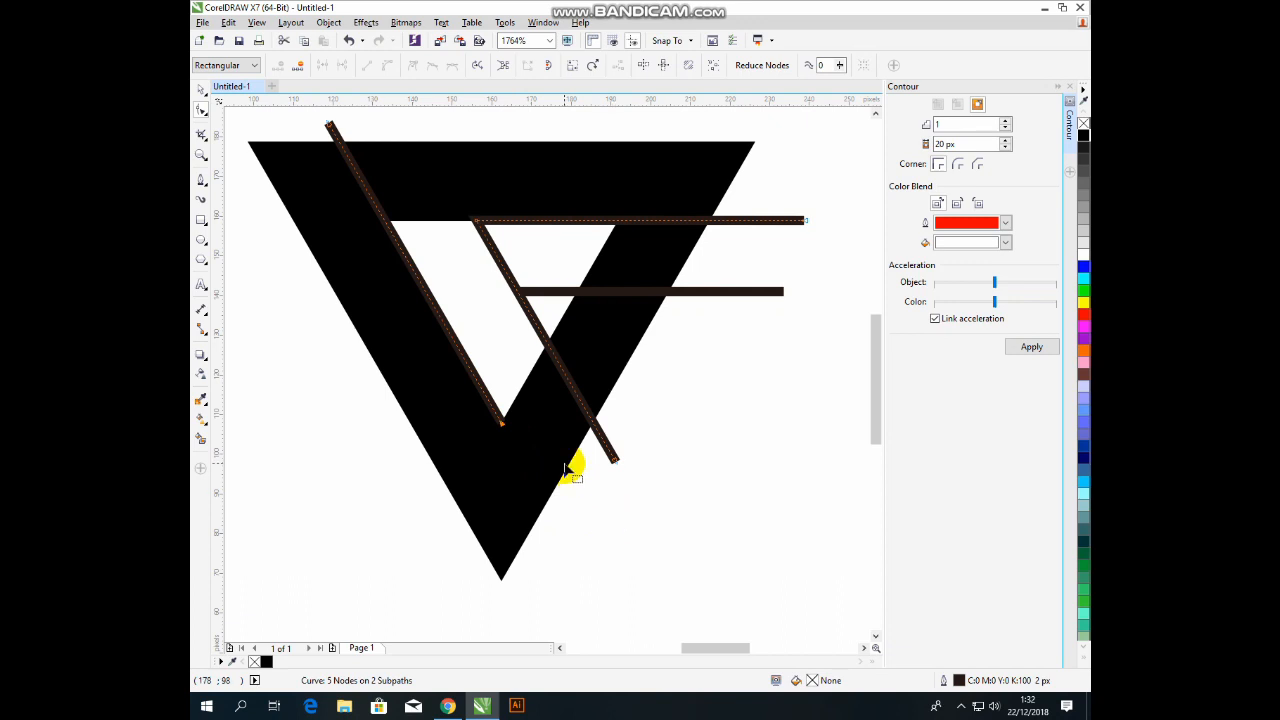
pyautogui.hotkey('ctrl', 'z')
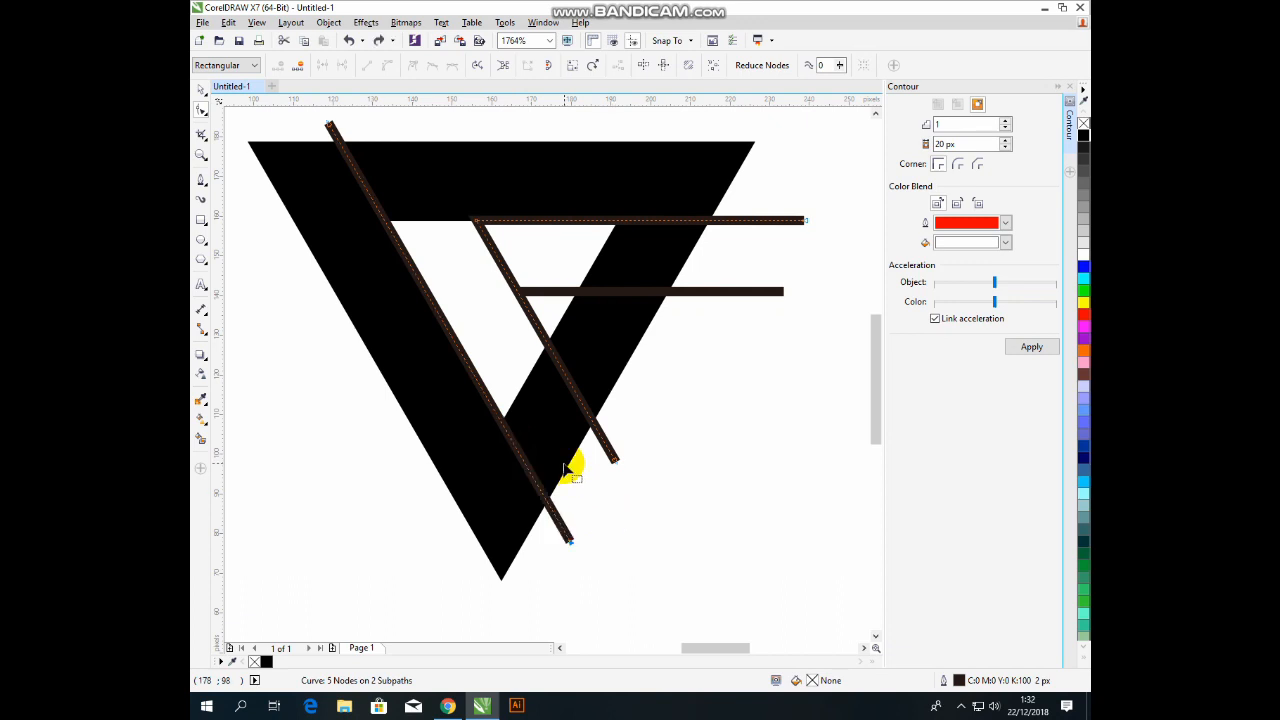
pyautogui.click(500, 424)
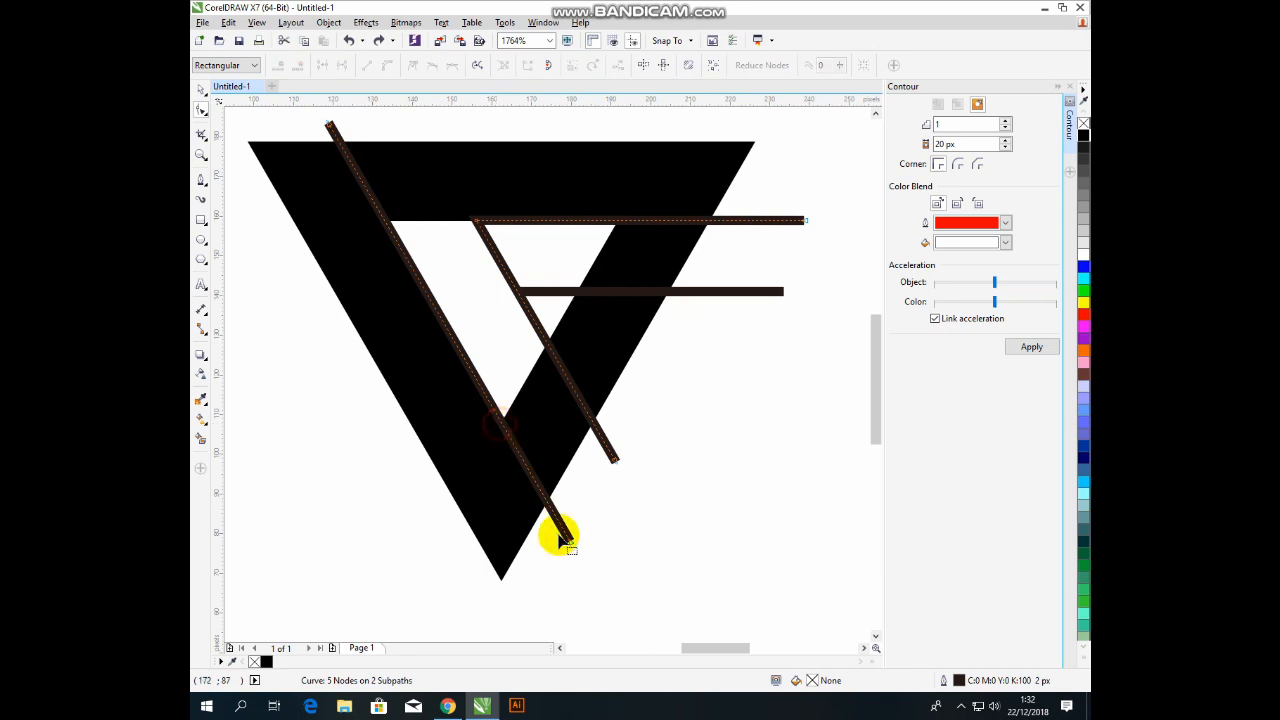
pyautogui.doubleClick(501, 425)
pyautogui.click(570, 541)
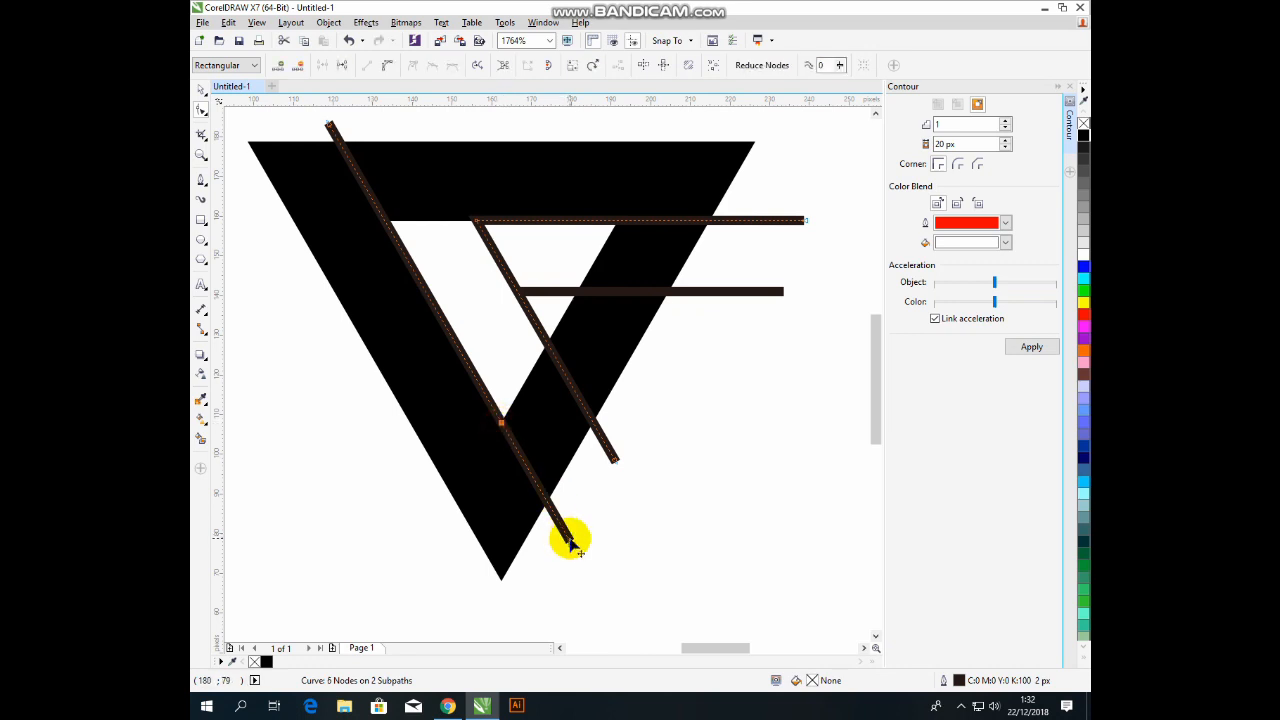
pyautogui.moveTo(570, 541); pyautogui.dragTo(545, 343)
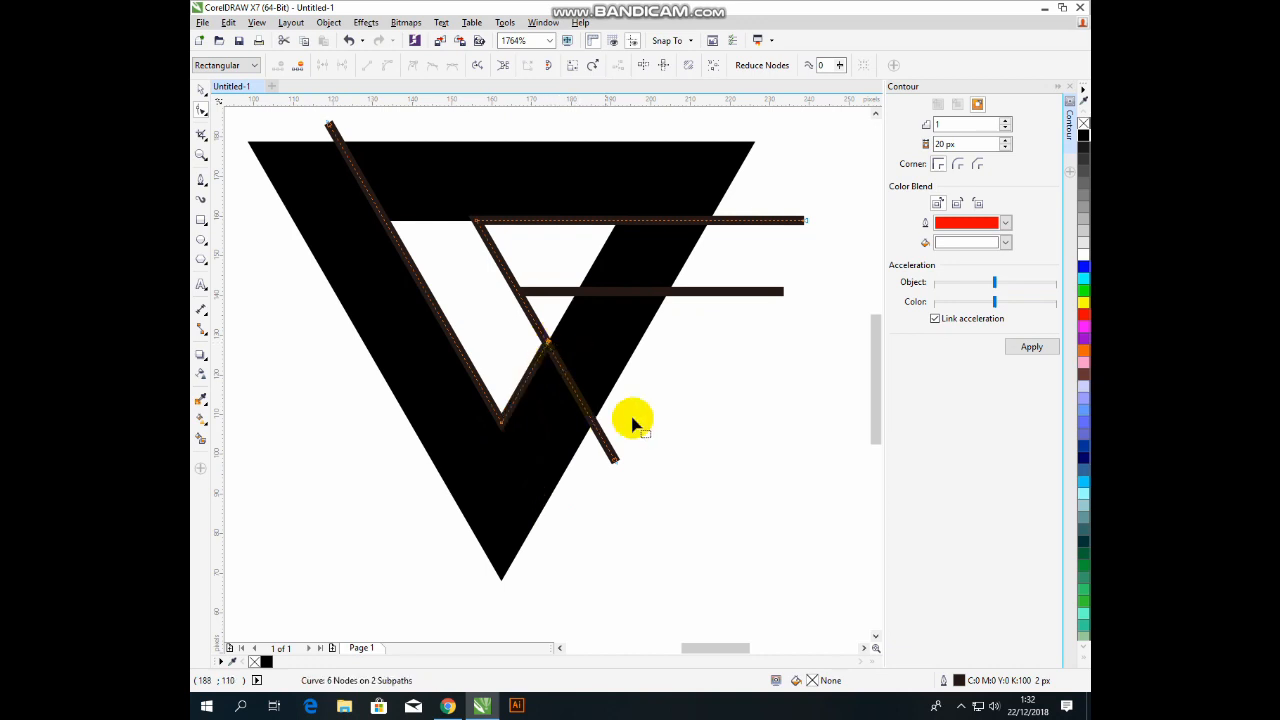
pyautogui.press('space')
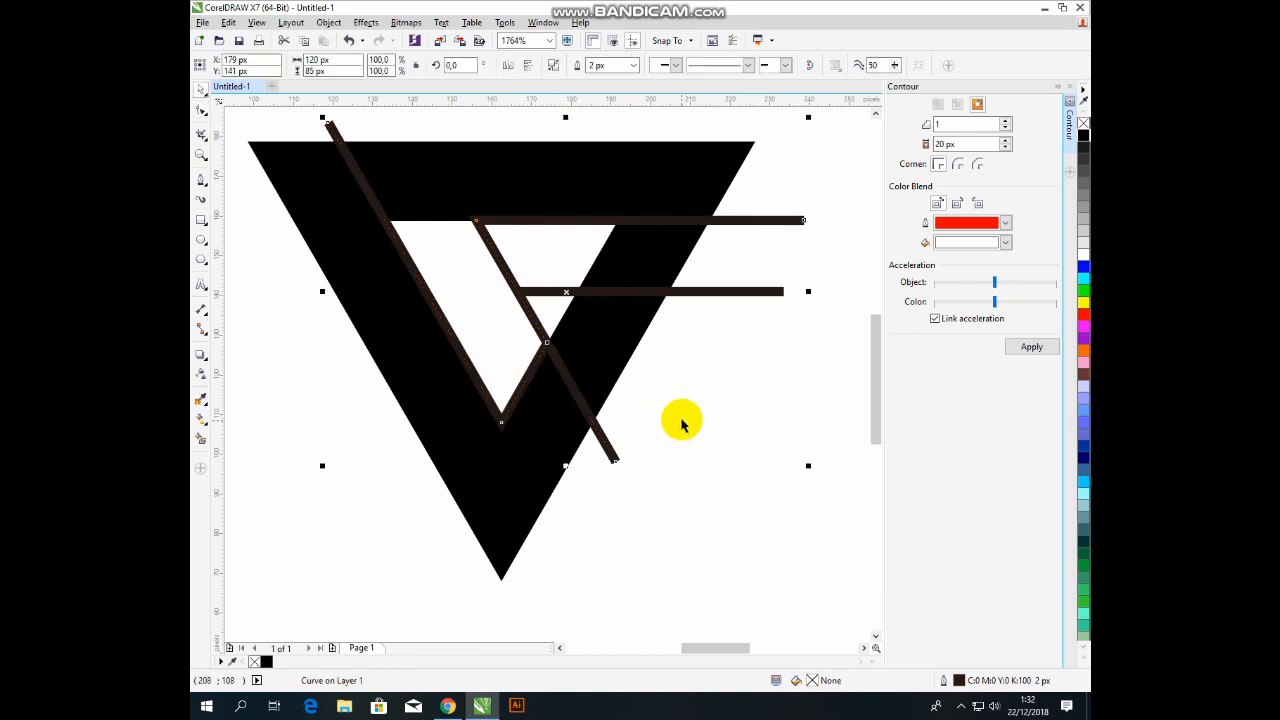
# Delete the white inner triangle.
pyautogui.click(451, 123)
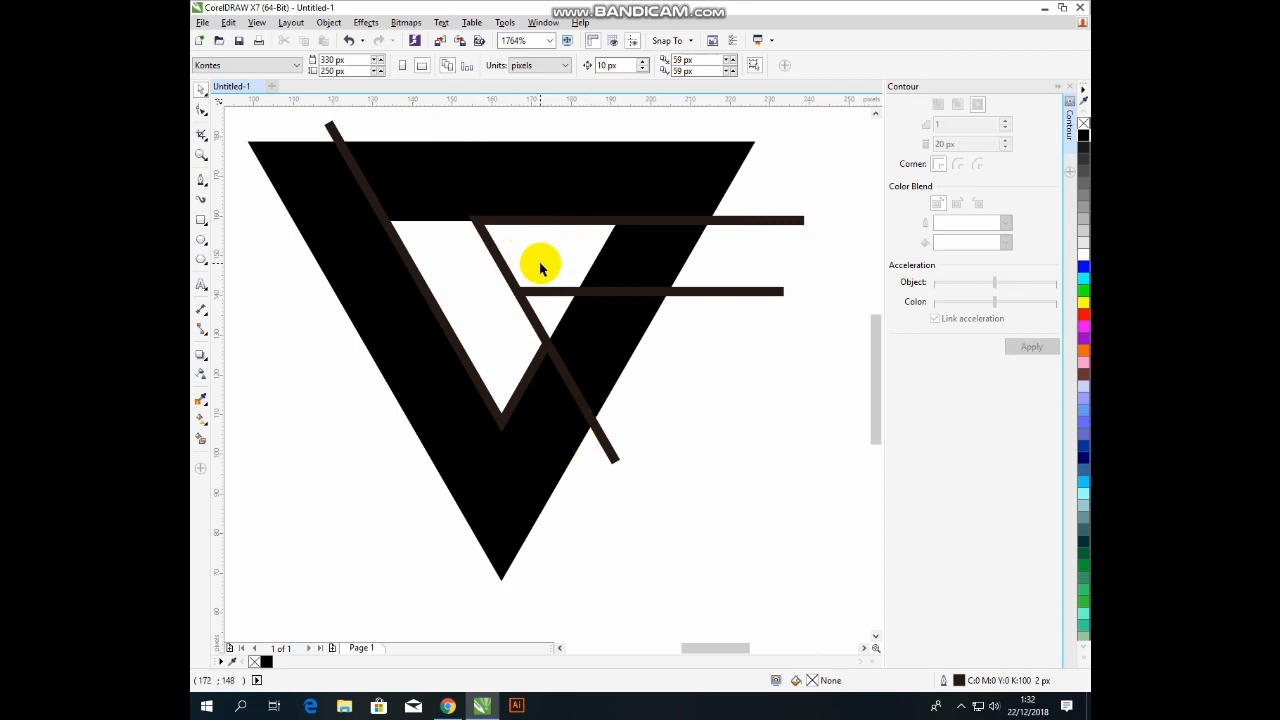
pyautogui.click(420, 230)
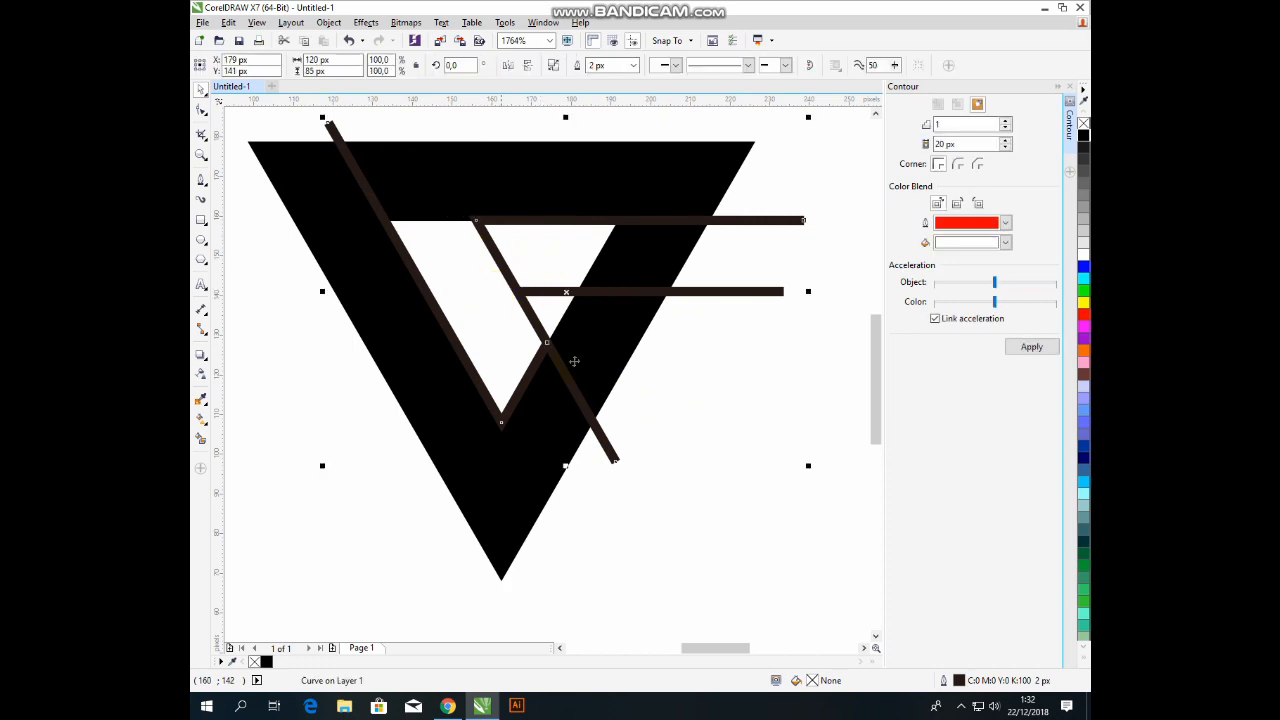
pyautogui.click(449, 234)
pyautogui.moveTo(445, 260); pyautogui.dragTo(440, 314)
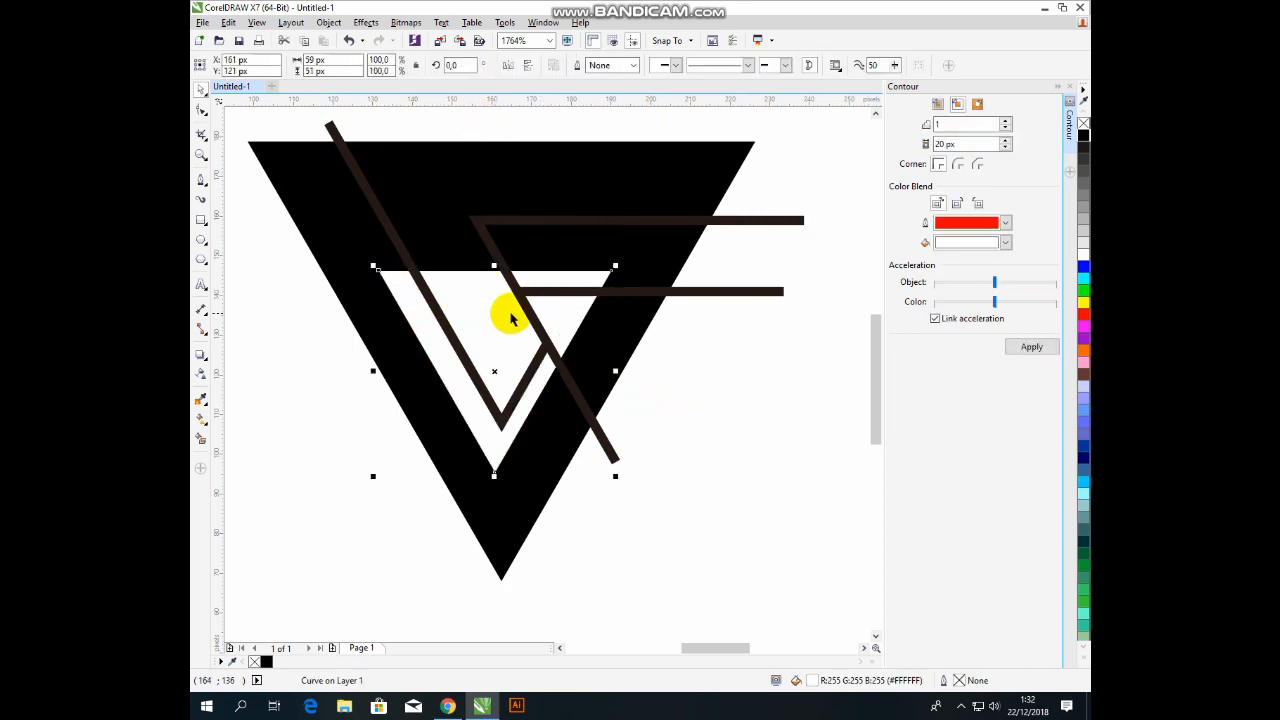
pyautogui.press('Delete')
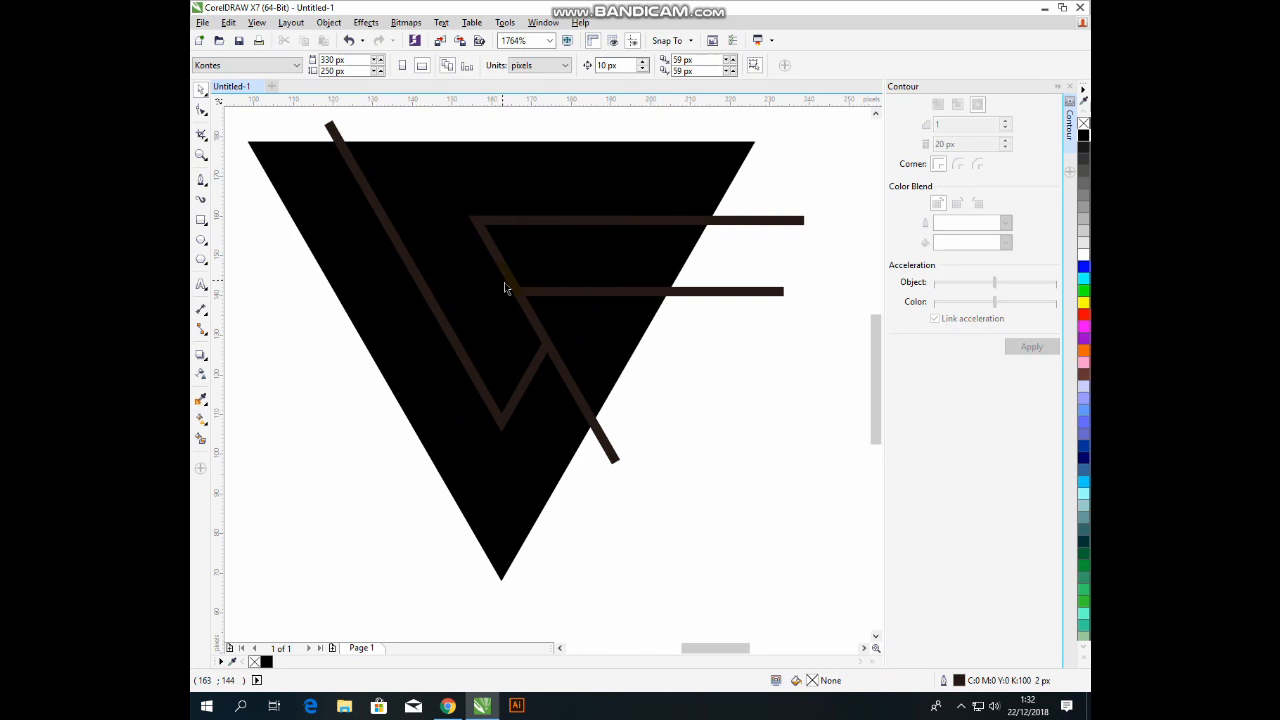
# Give both horizontal strokes a 3 px white outline.
pyautogui.click(779, 218)
pyautogui.keyDown('shift'); pyautogui.click(734, 291); pyautogui.keyUp('shift')
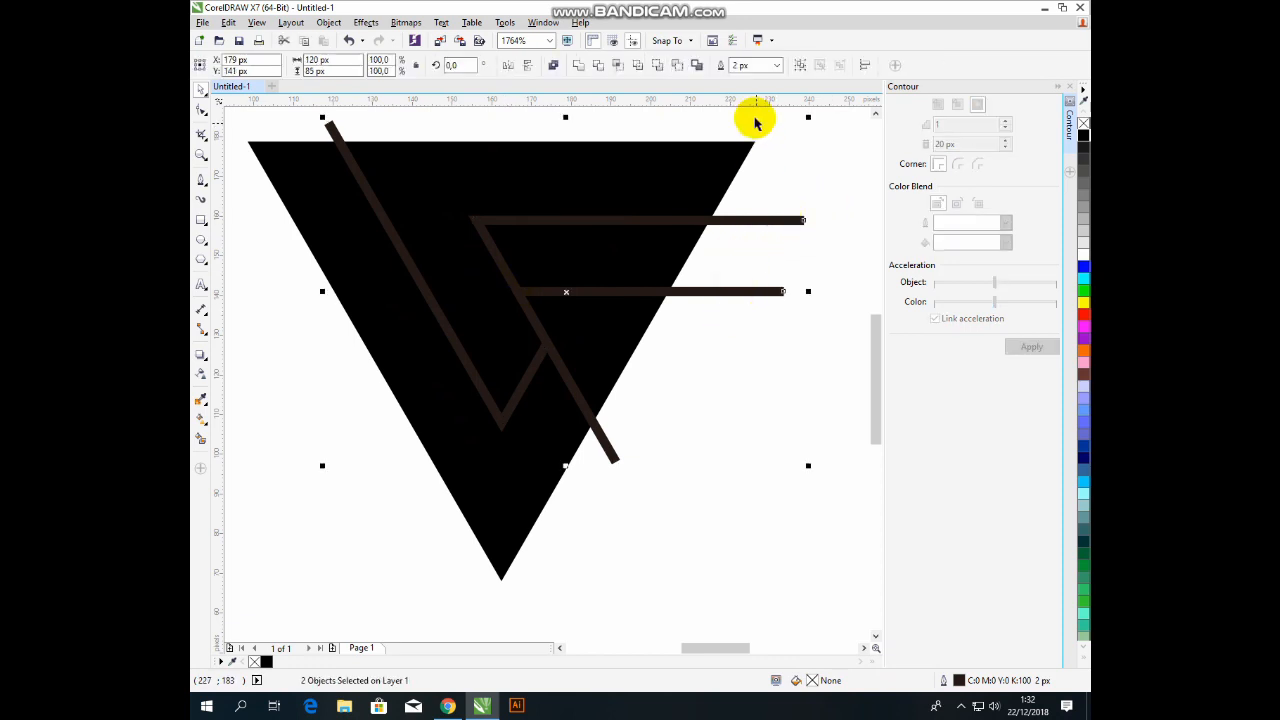
pyautogui.click(776, 65)
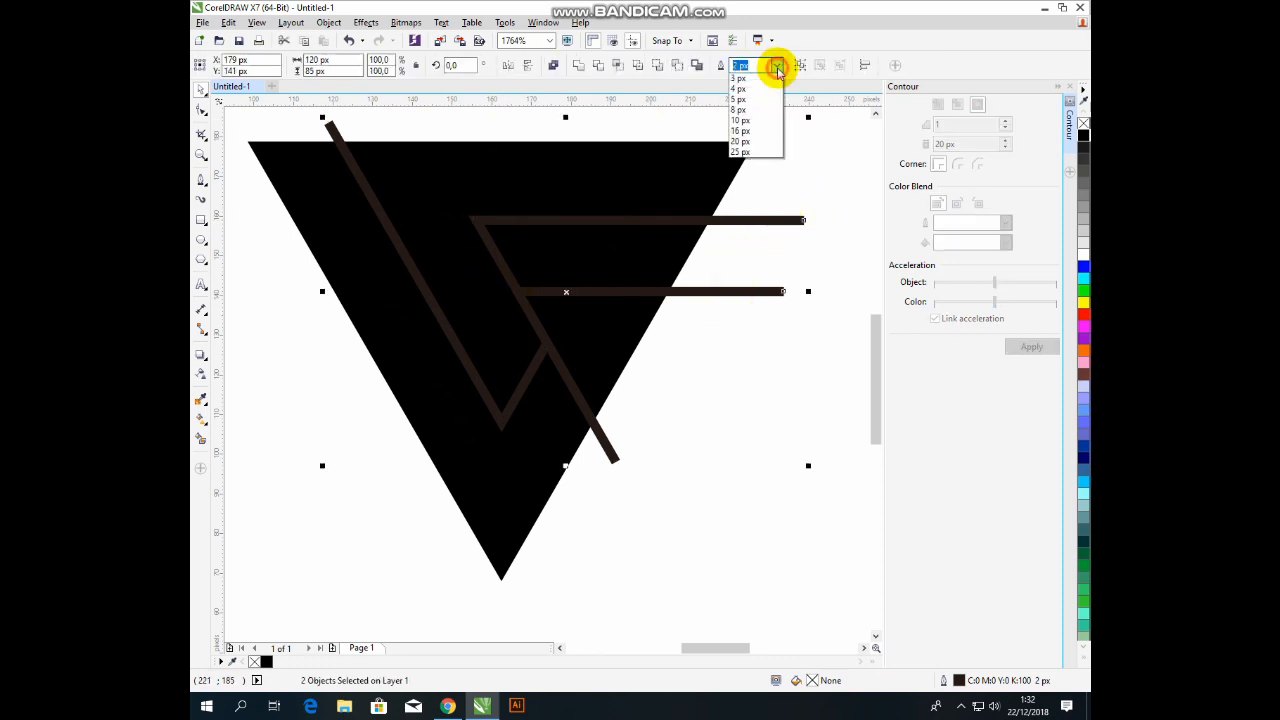
pyautogui.click(751, 132)
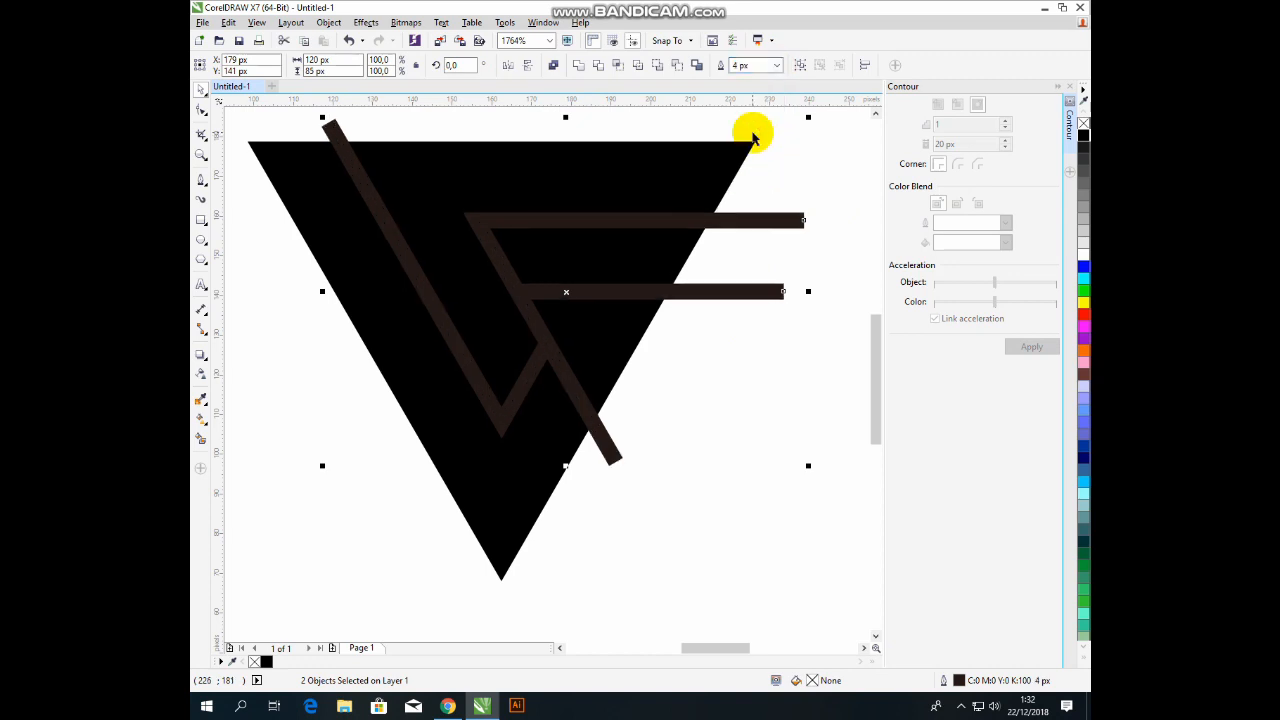
pyautogui.click(774, 65)
pyautogui.click(752, 121)
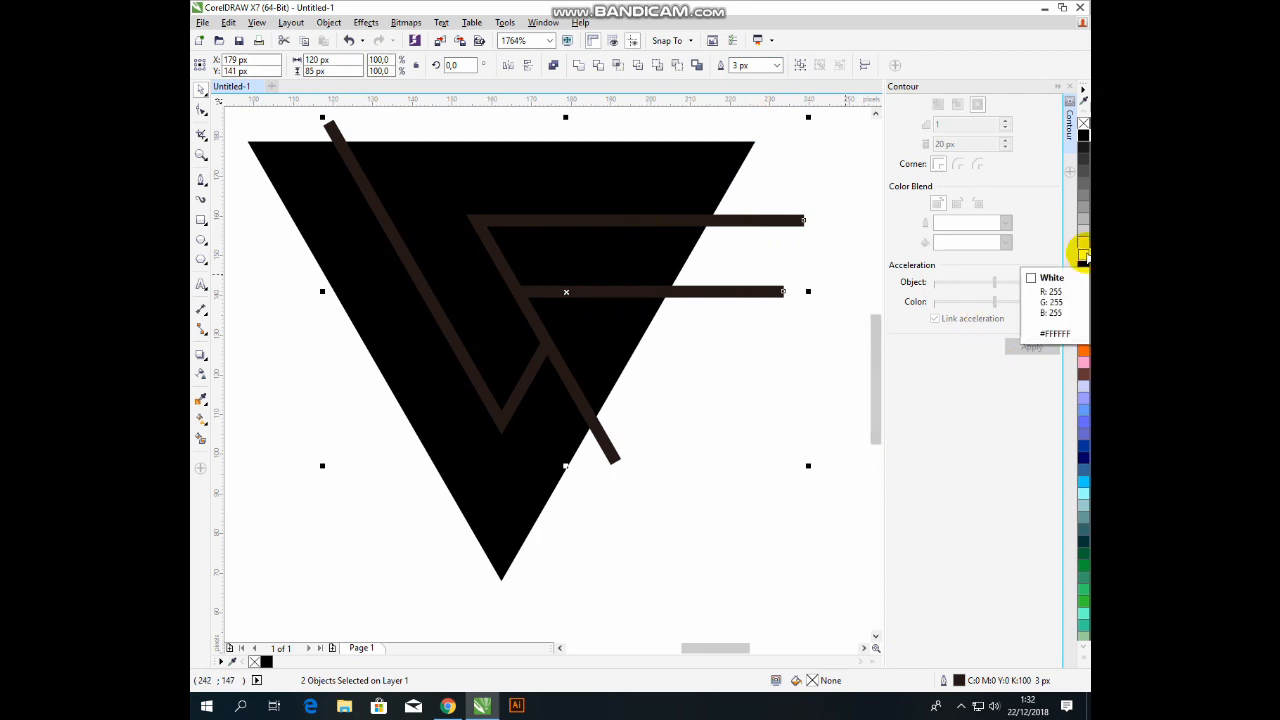
pyautogui.rightClick(1083, 256)
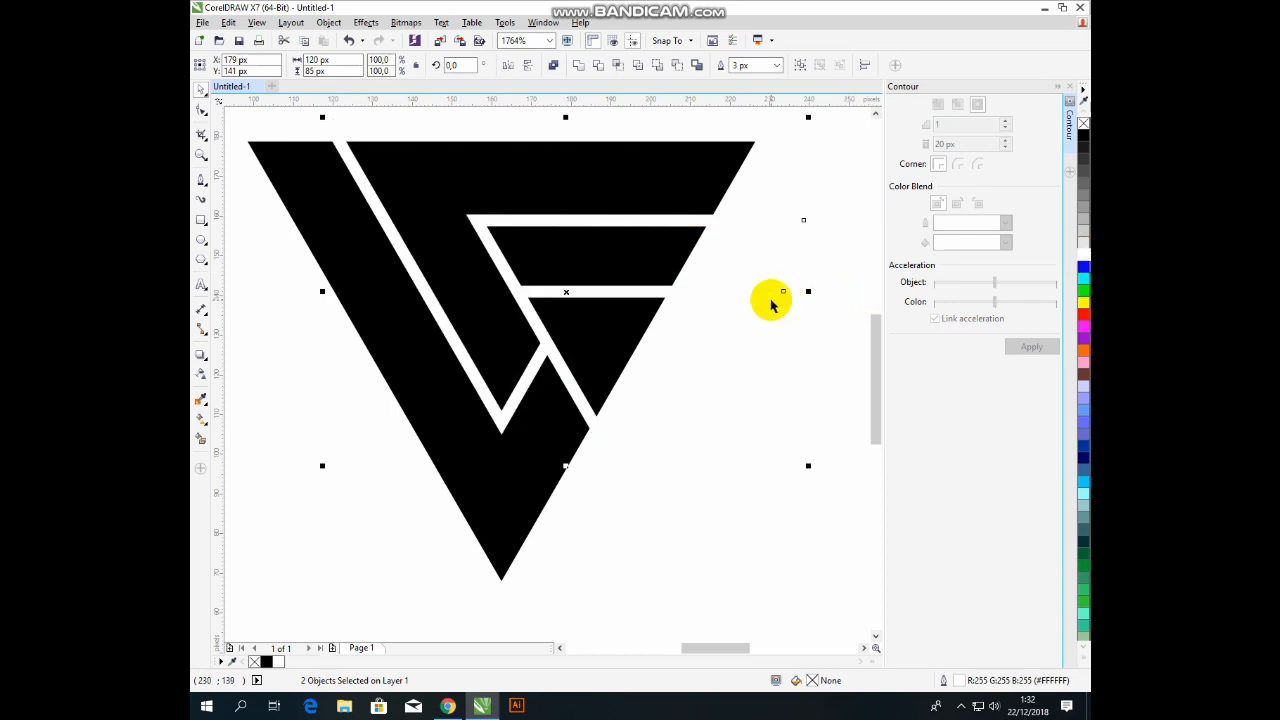
pyautogui.click(729, 335)
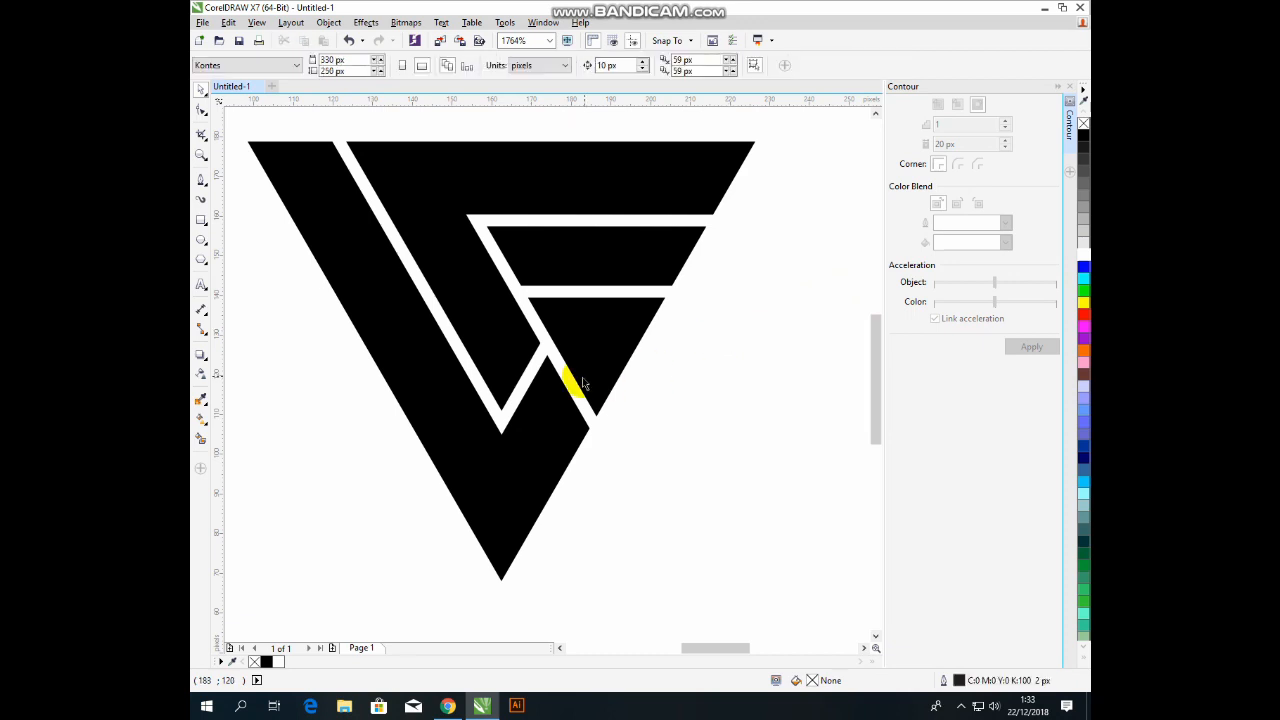
# Add a node where the white diagonal crosses the V and remove its lower end node.
pyautogui.doubleClick(534, 366)
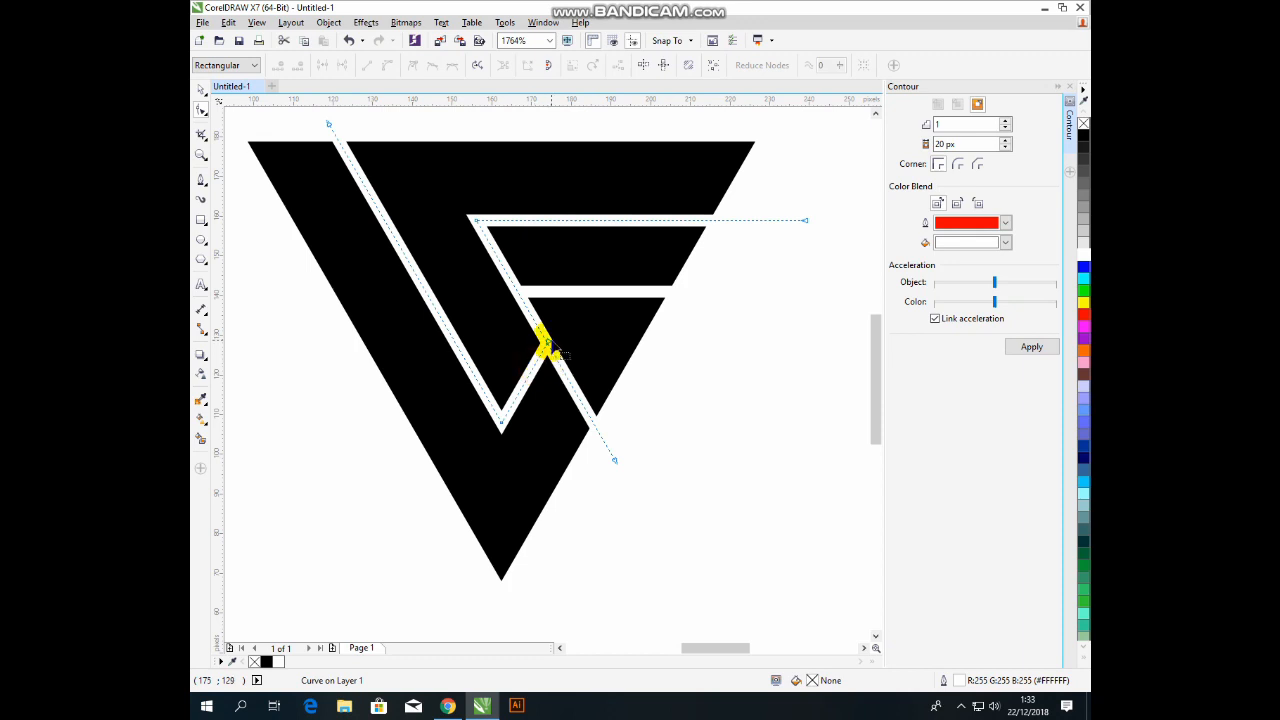
pyautogui.moveTo(548, 350); pyautogui.dragTo(577, 291)
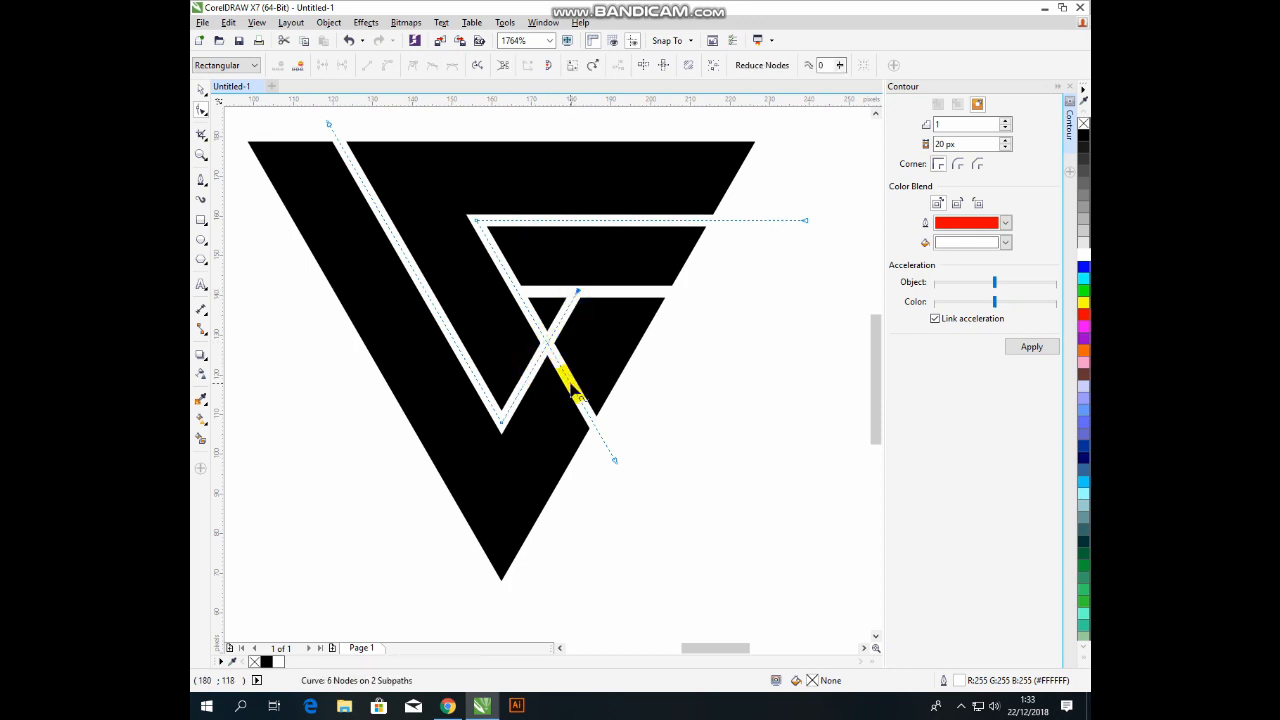
pyautogui.doubleClick(547, 342)
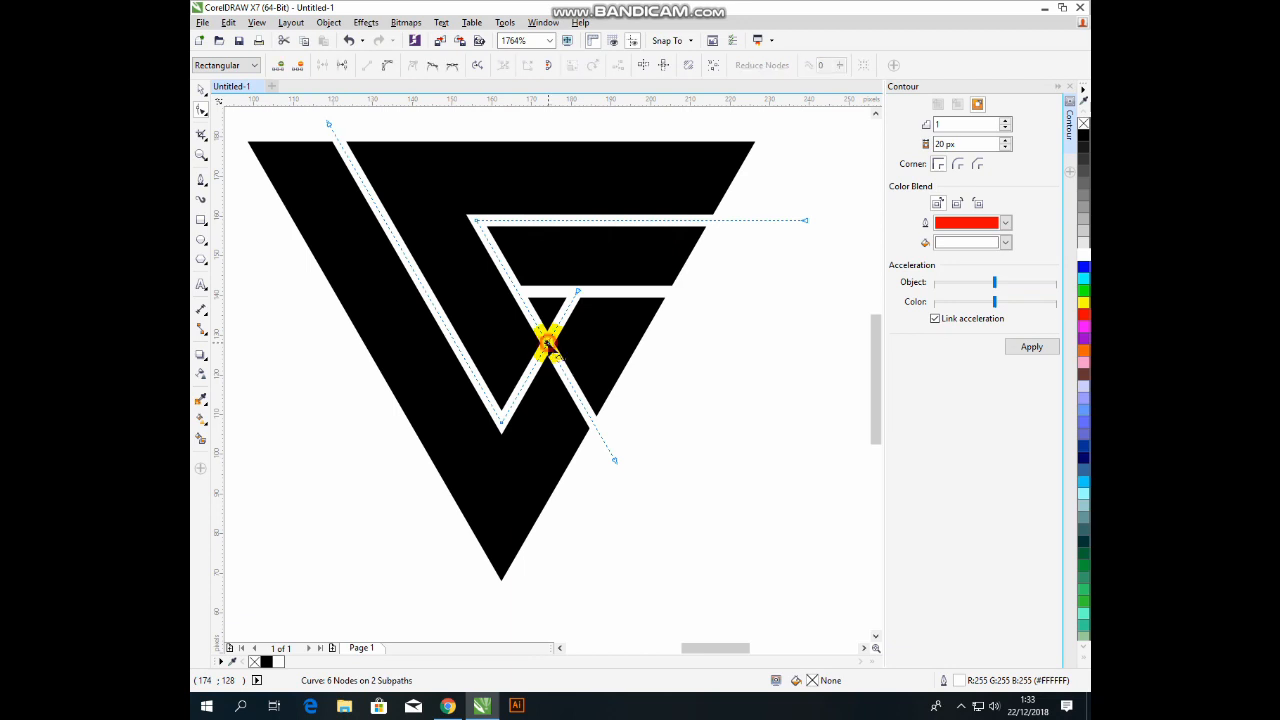
pyautogui.doubleClick(615, 460)
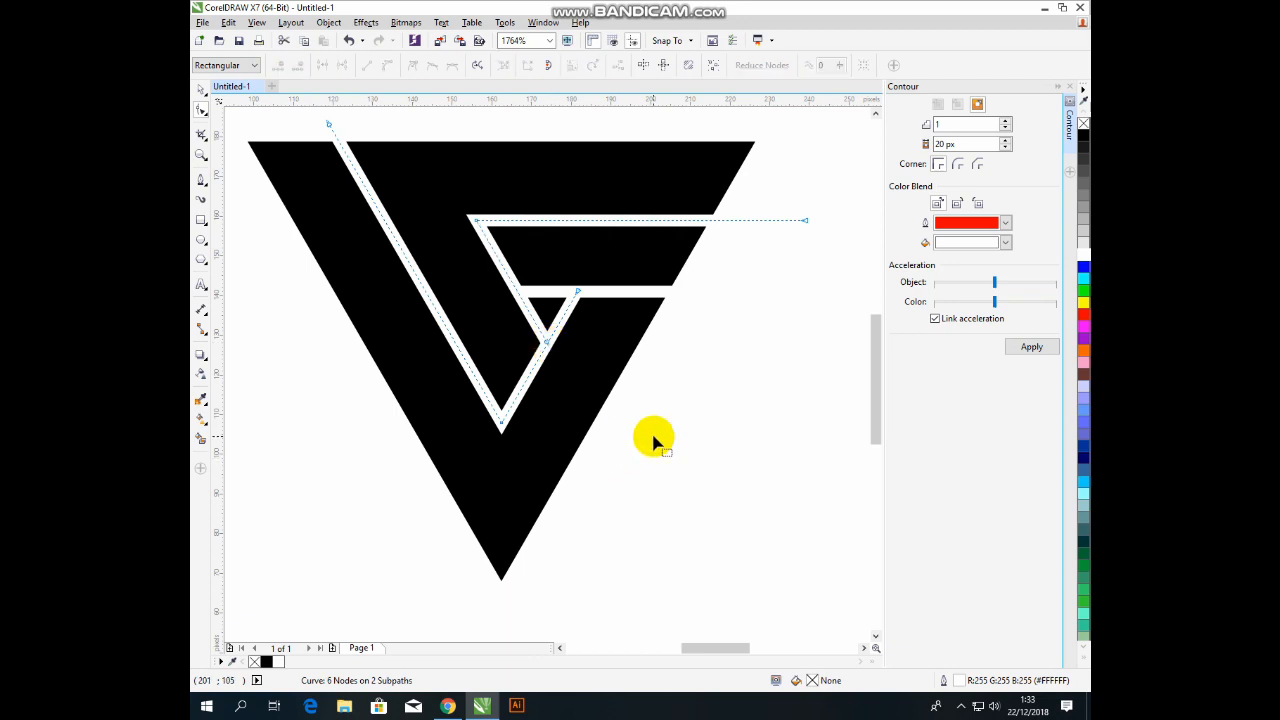
pyautogui.press('space')
# Convert the white stroke curve's outline into a filled object.
pyautogui.scroll(-1, 591, 318)
pyautogui.click(622, 204)
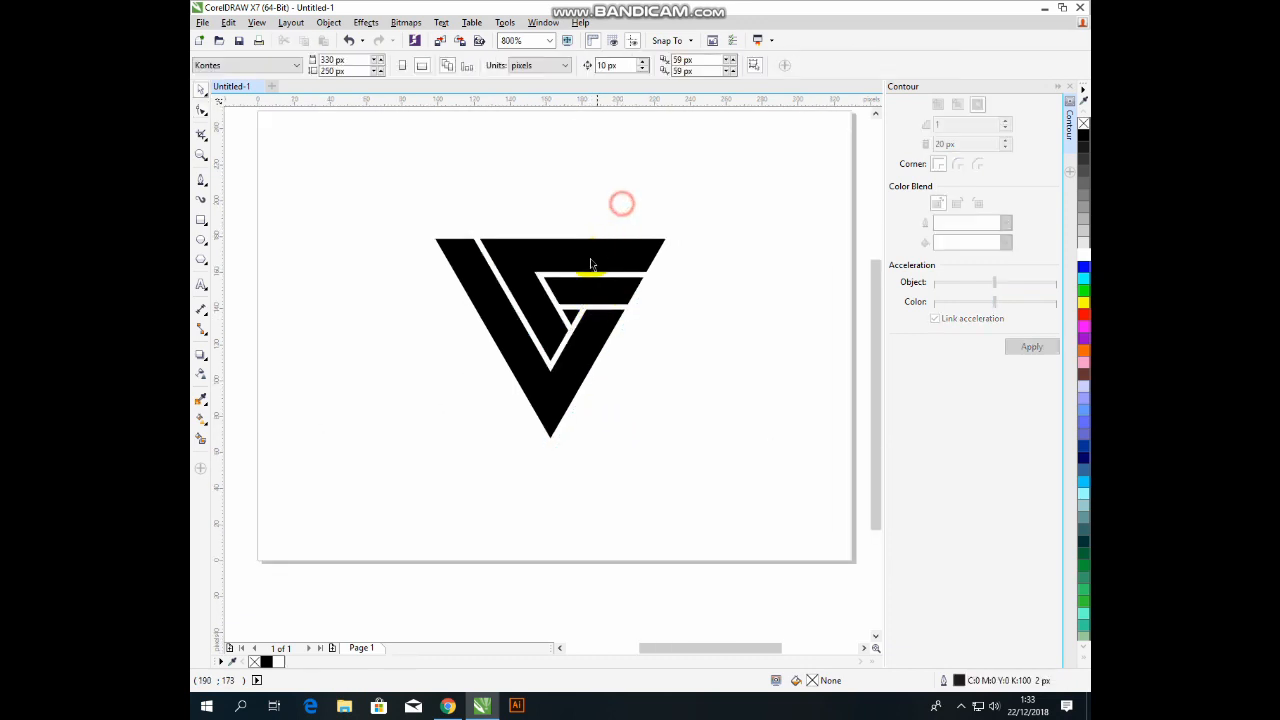
pyautogui.scroll(1, 590, 264)
pyautogui.click(593, 336)
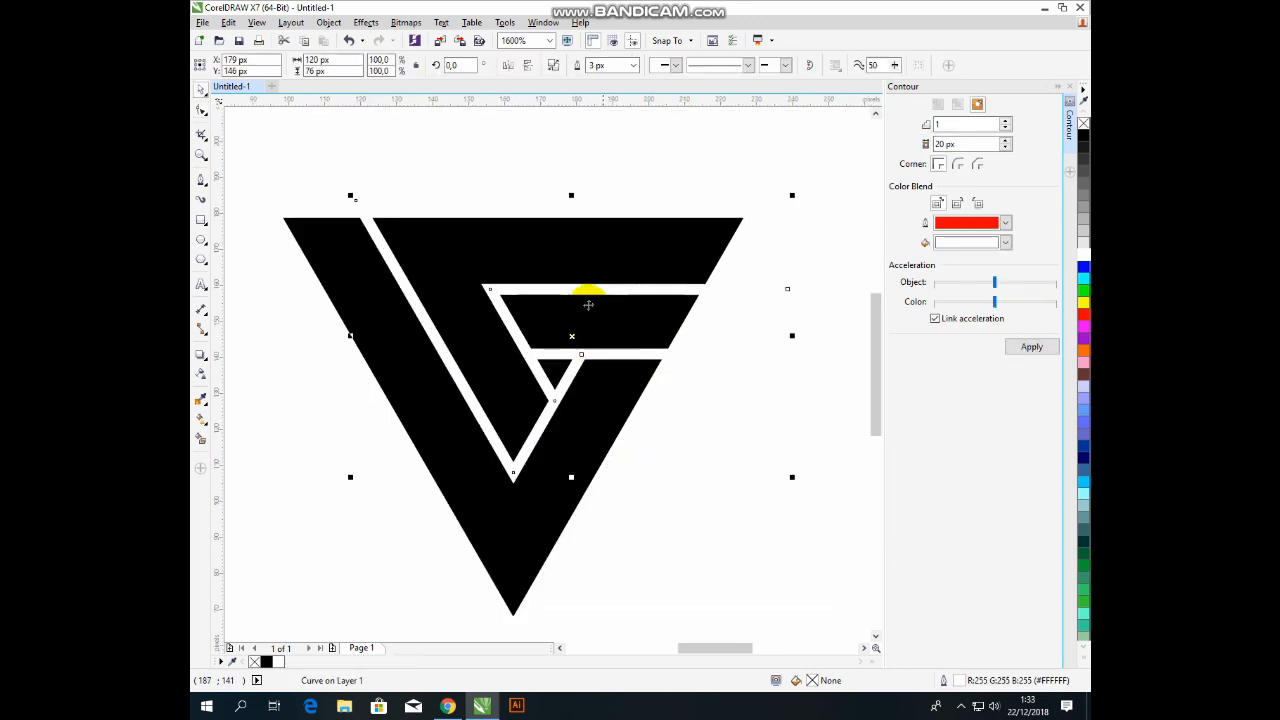
pyautogui.moveTo(593, 289); pyautogui.dragTo(551, 200)
pyautogui.hotkey('ctrl', 'z')
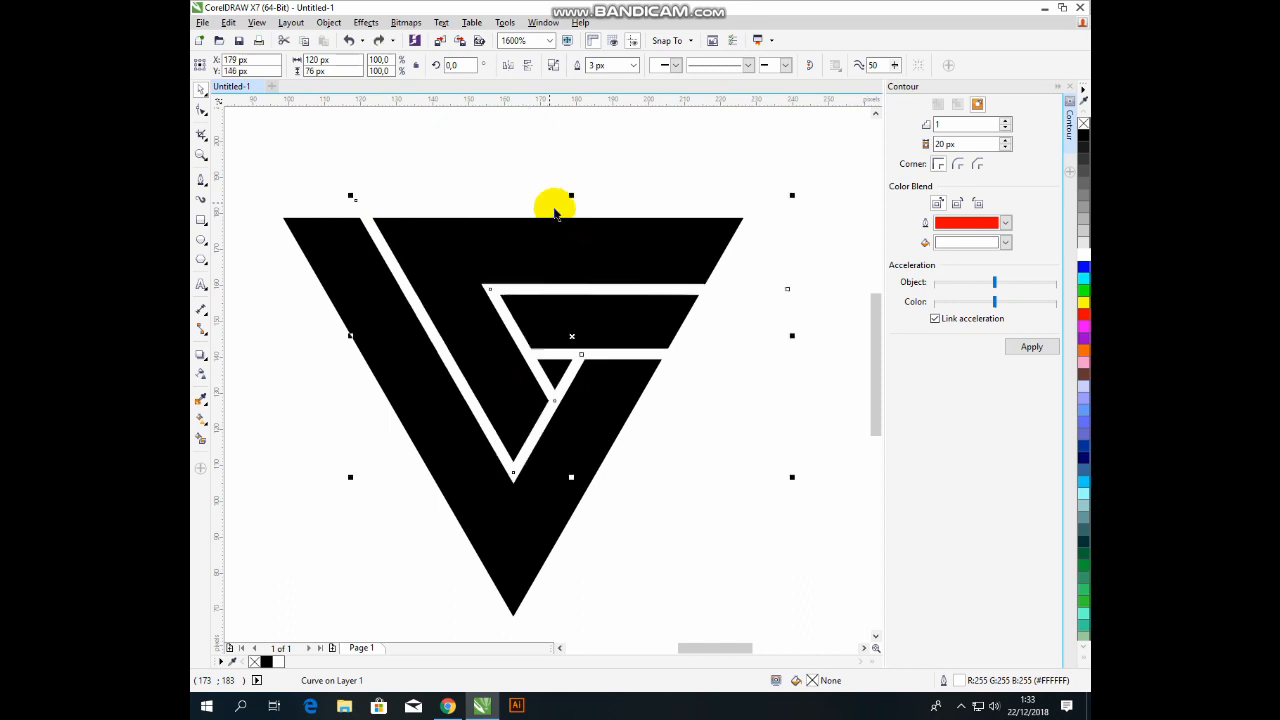
pyautogui.click(329, 22)
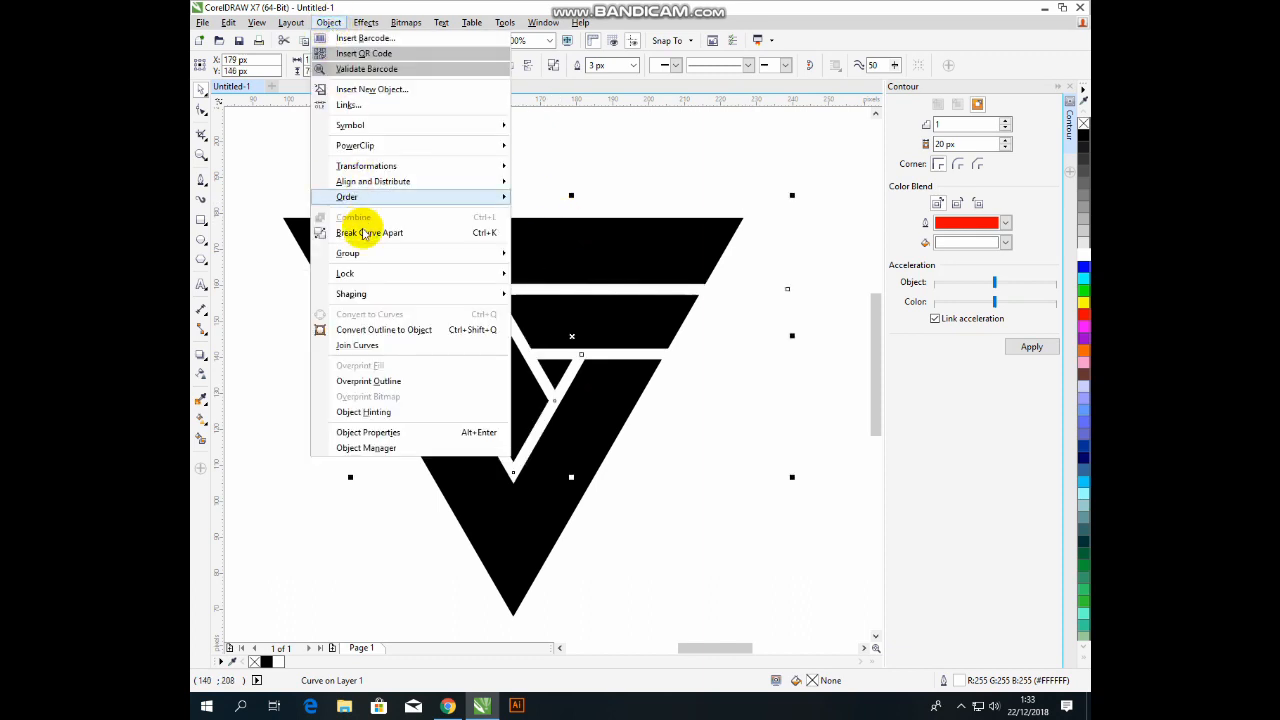
pyautogui.click(417, 330)
pyautogui.click(571, 171)
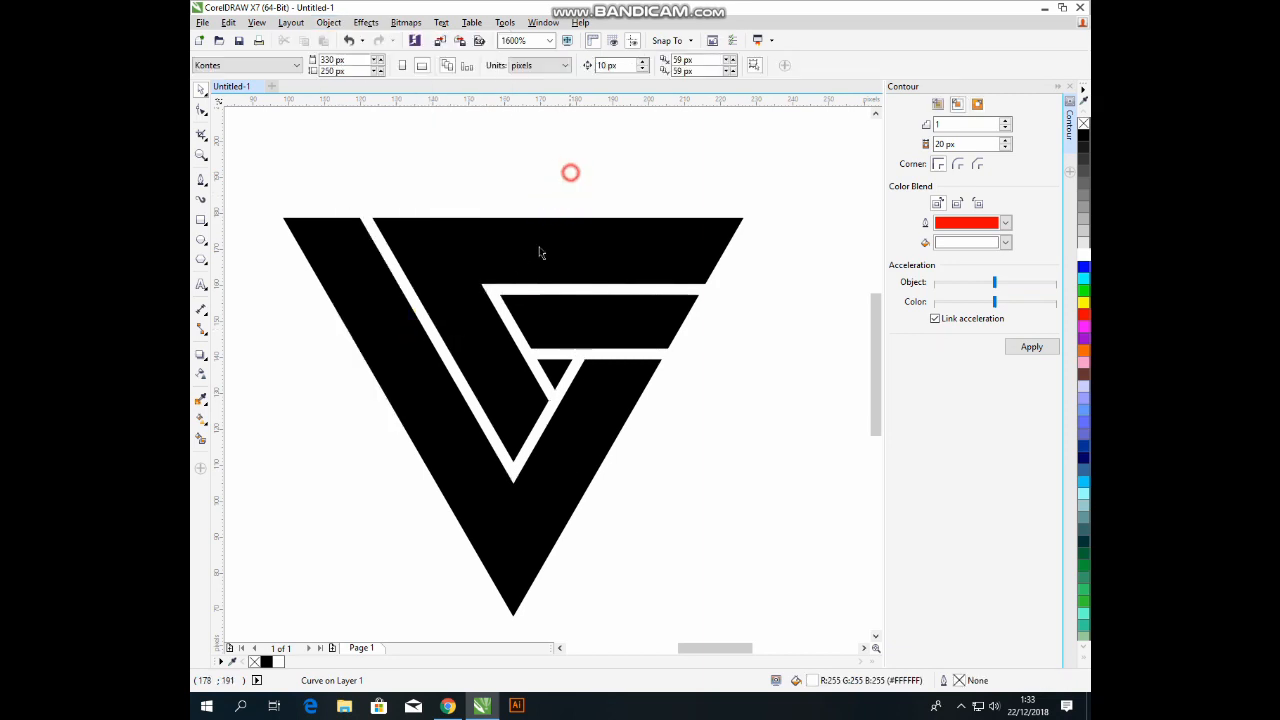
# Convert the thin white horizontal bar's outline into a filled object as well.
pyautogui.click(513, 291)
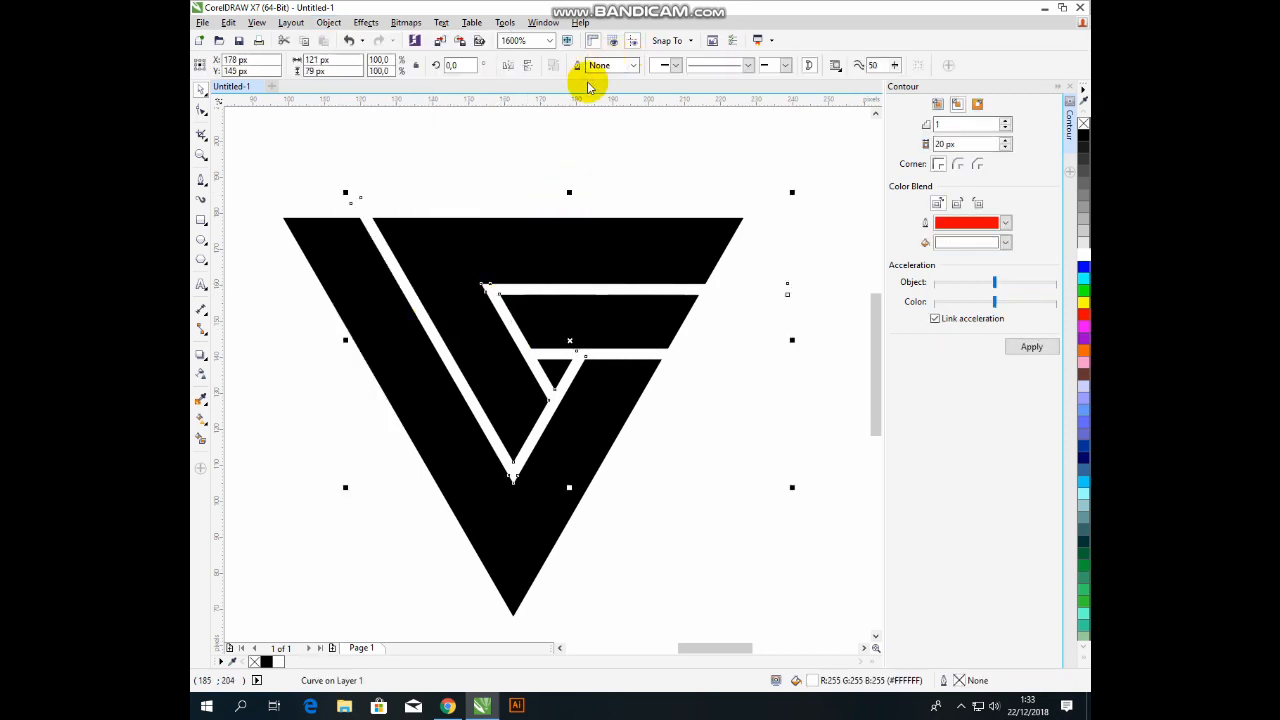
pyautogui.click(622, 353)
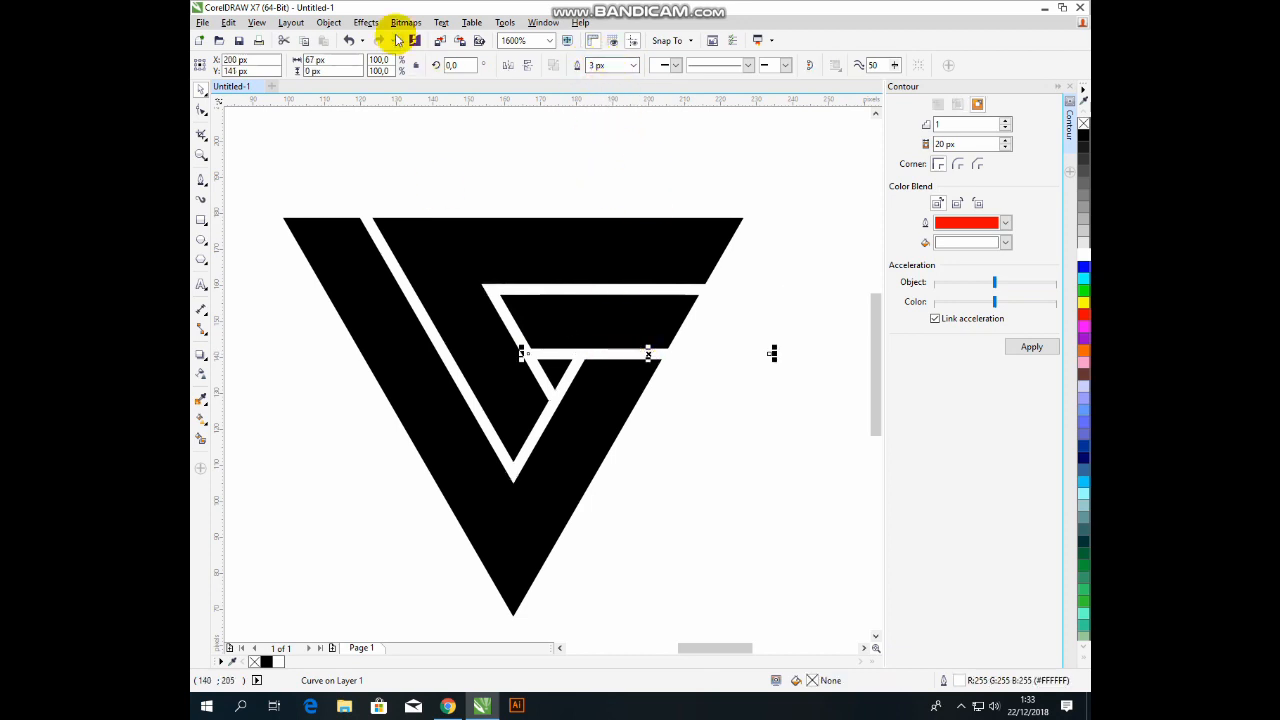
pyautogui.click(328, 22)
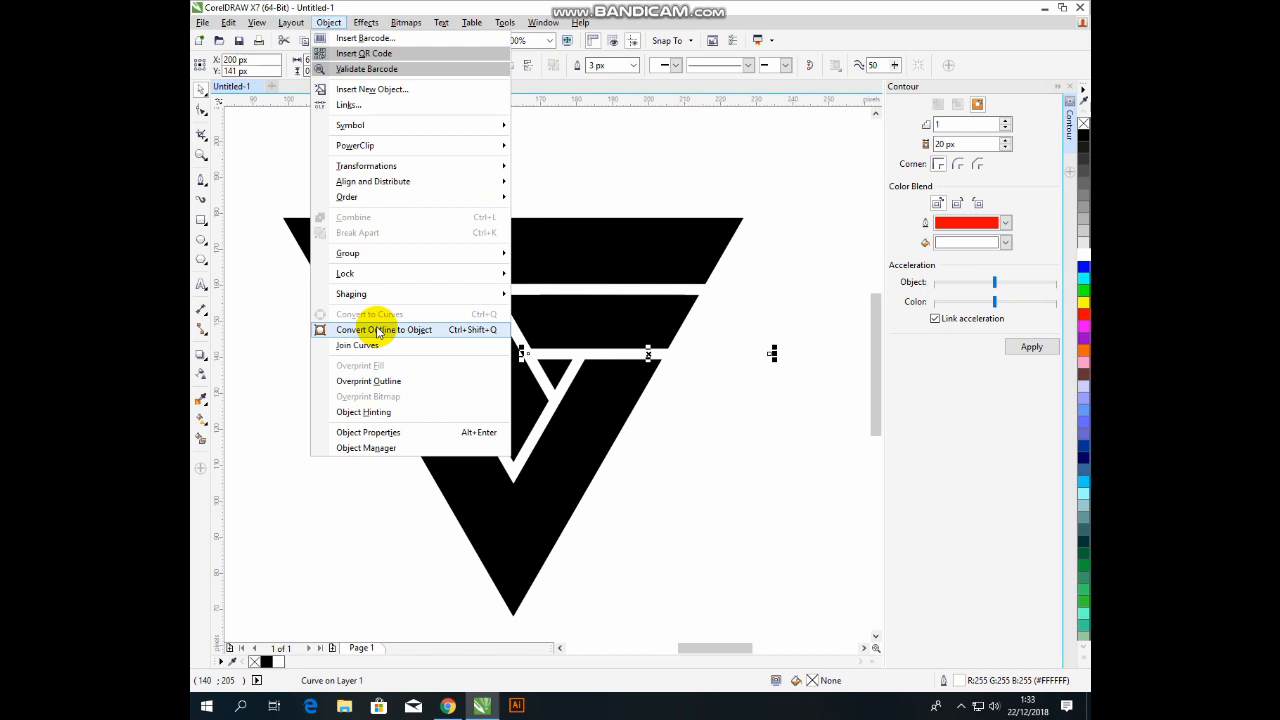
pyautogui.click(378, 330)
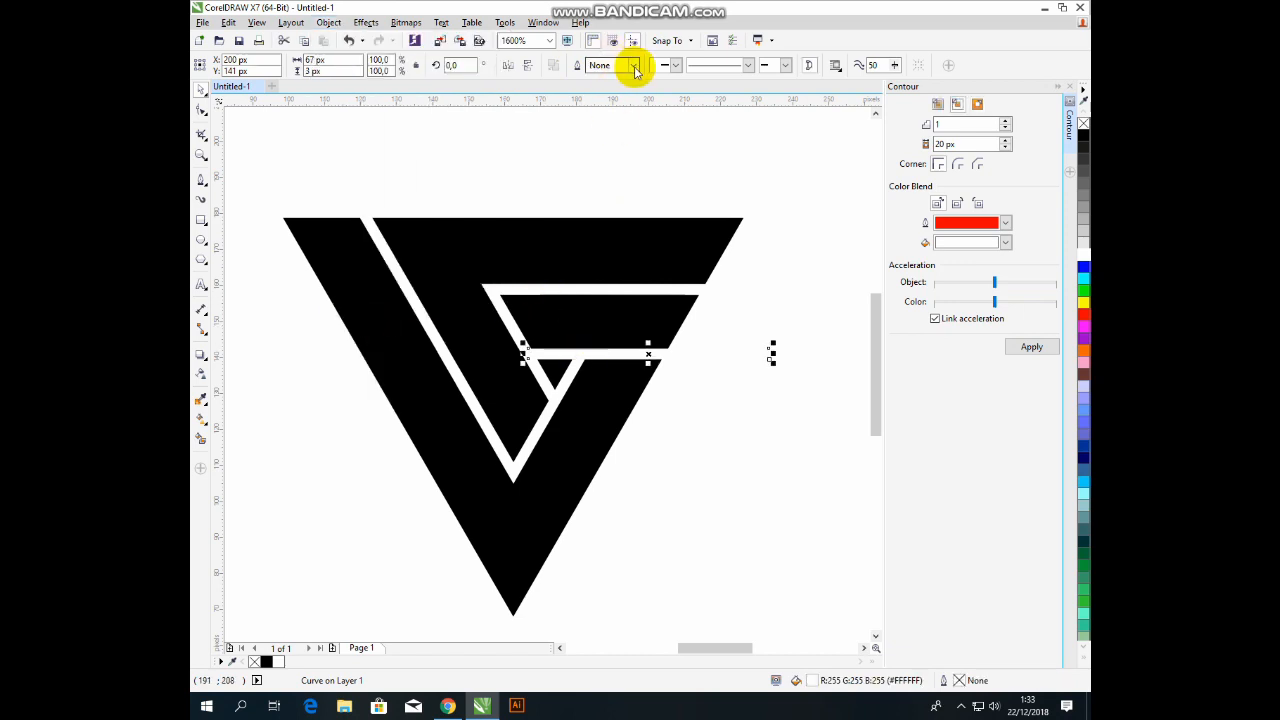
pyautogui.click(587, 290)
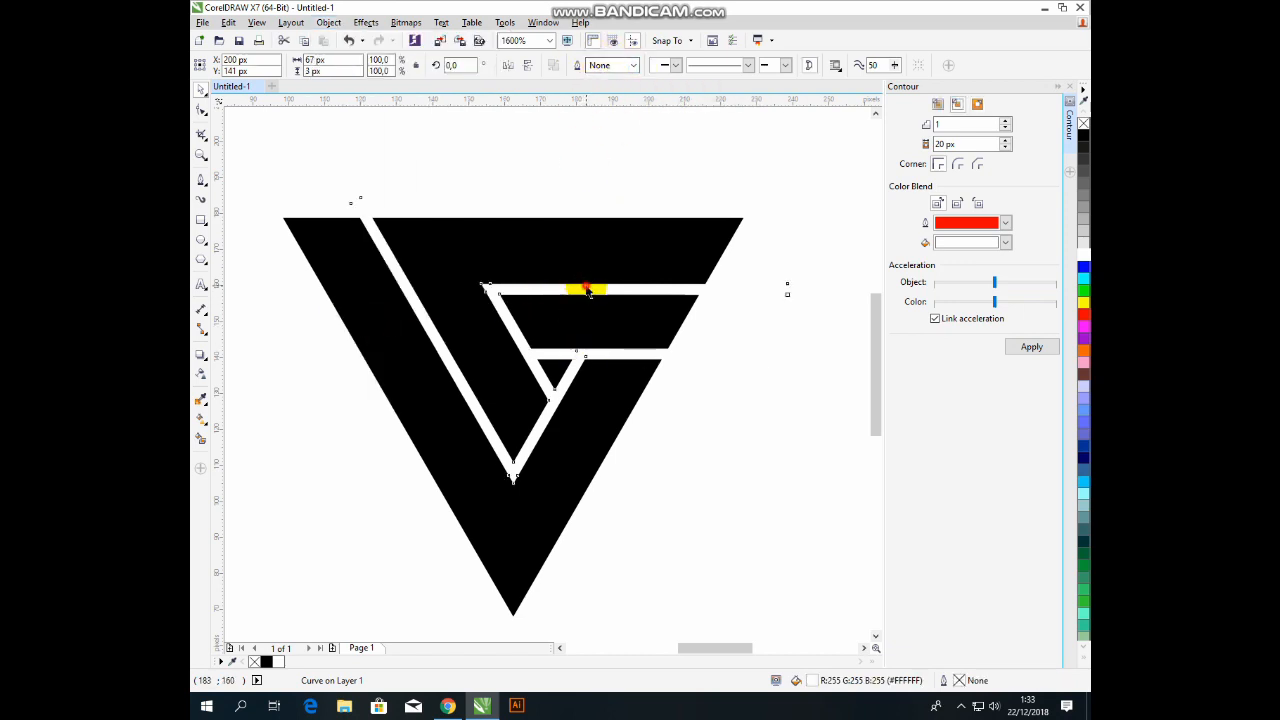
pyautogui.click(587, 290)
pyautogui.click(605, 140)
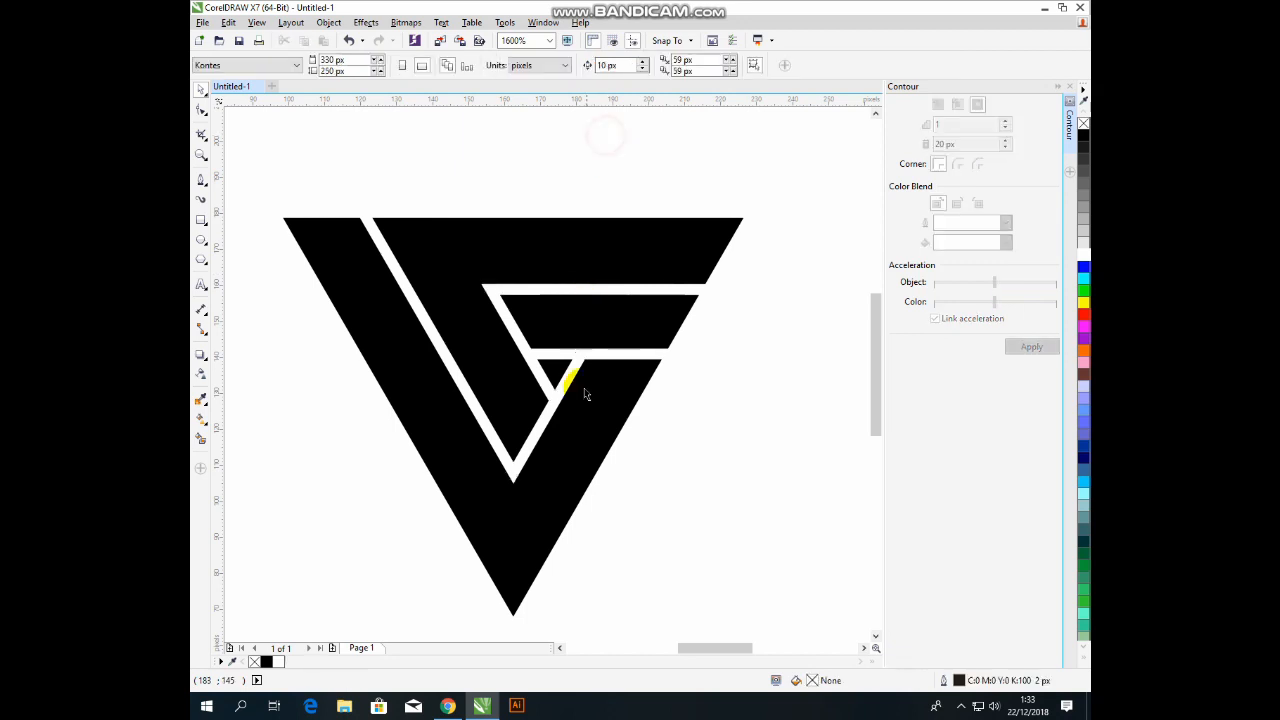
pyautogui.click(586, 355)
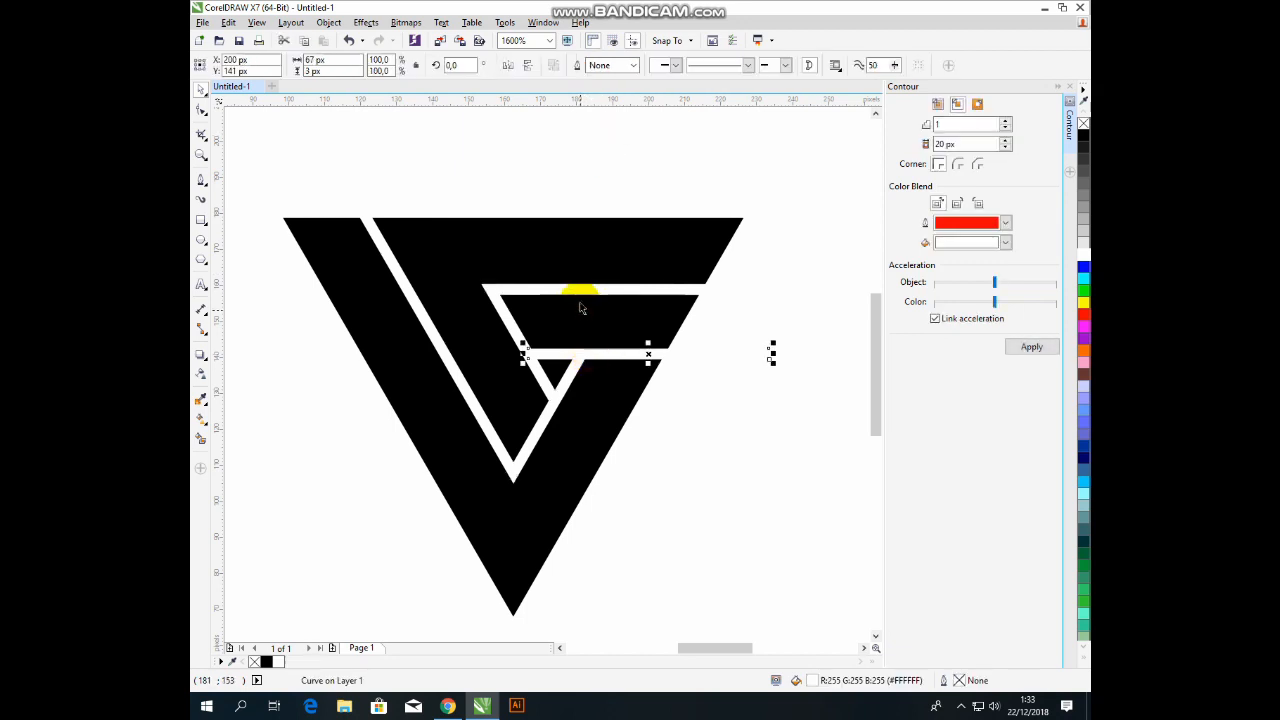
pyautogui.click(580, 291)
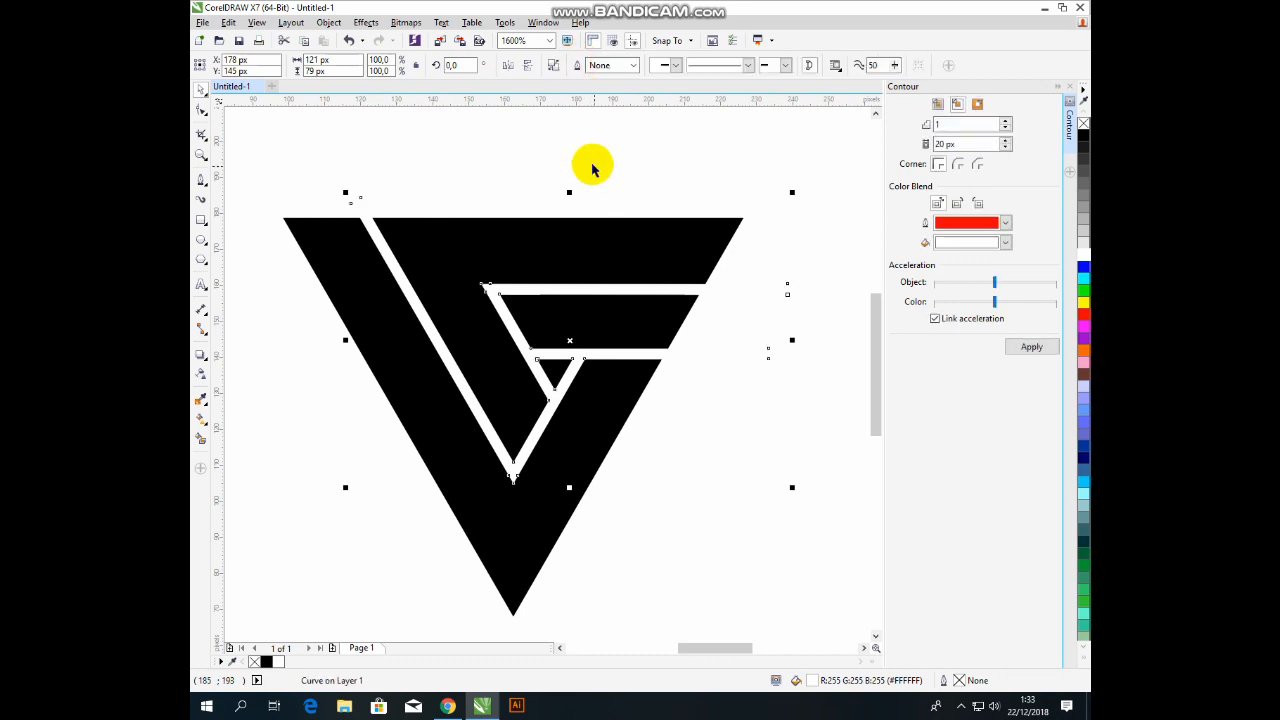
pyautogui.click(228, 22)
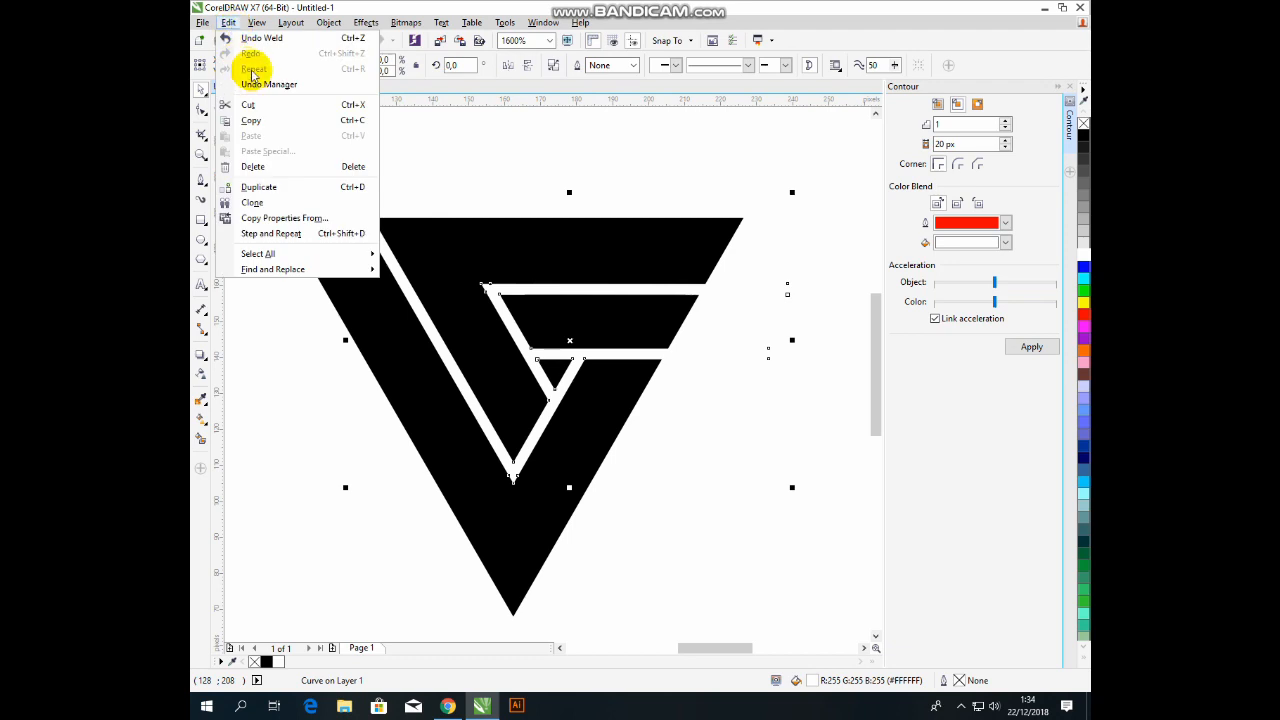
# Undo the weld of the white strips and open the white gap curve for node editing.
pyautogui.click(255, 37)
pyautogui.click(599, 167)
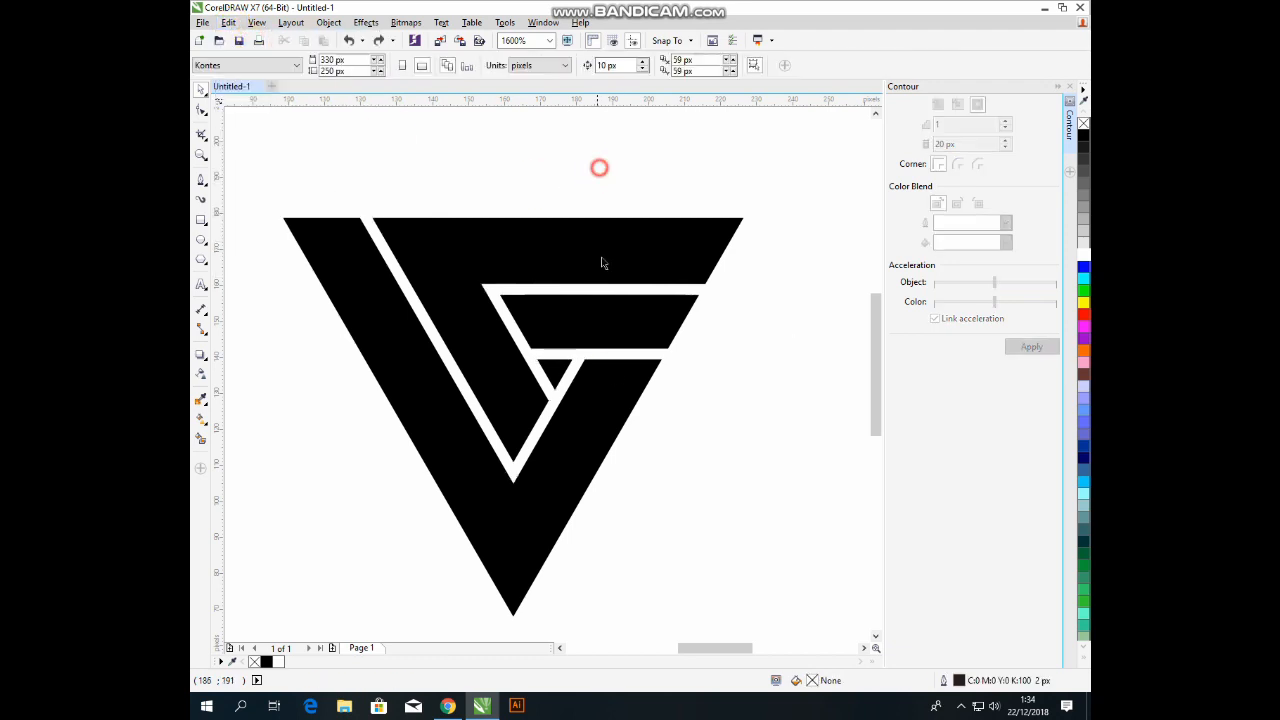
pyautogui.click(567, 380)
pyautogui.press('F10')
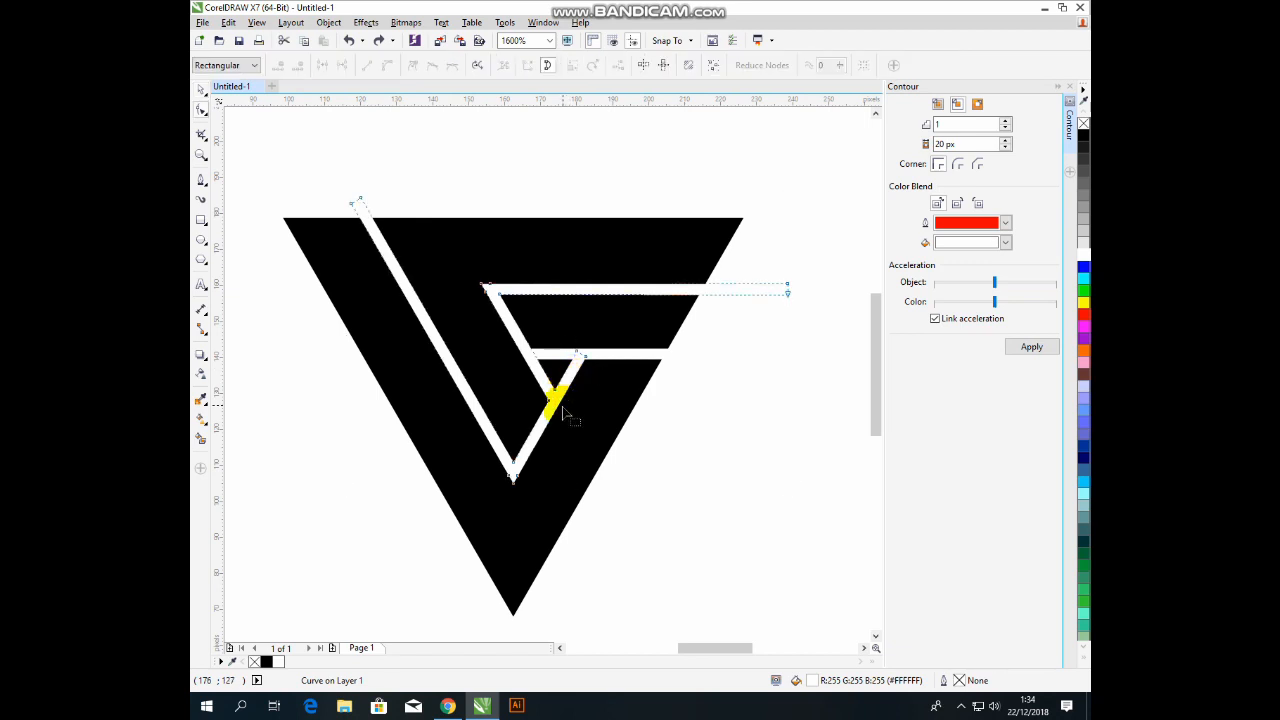
pyautogui.scroll(1, 565, 410)
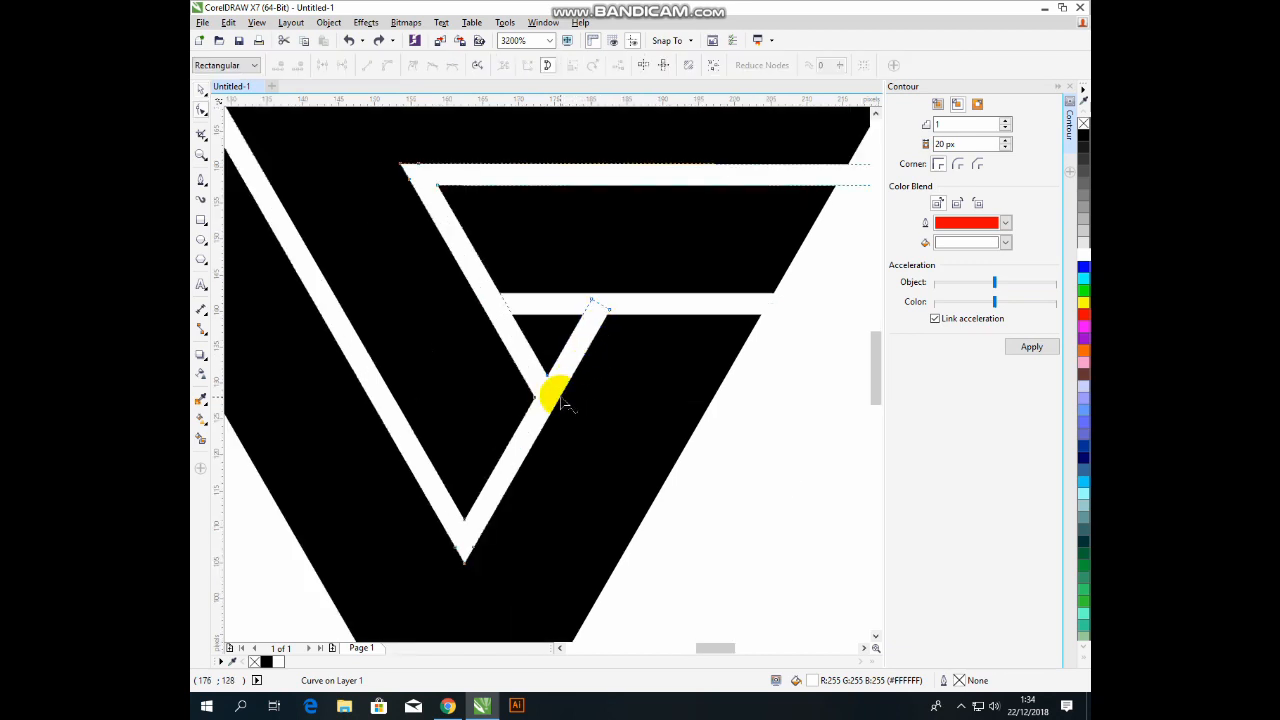
# Try nudging nodes at the V's inner corner, undoing each trial move.
pyautogui.moveTo(561, 400); pyautogui.dragTo(603, 307)
pyautogui.hotkey('ctrl', 'z')
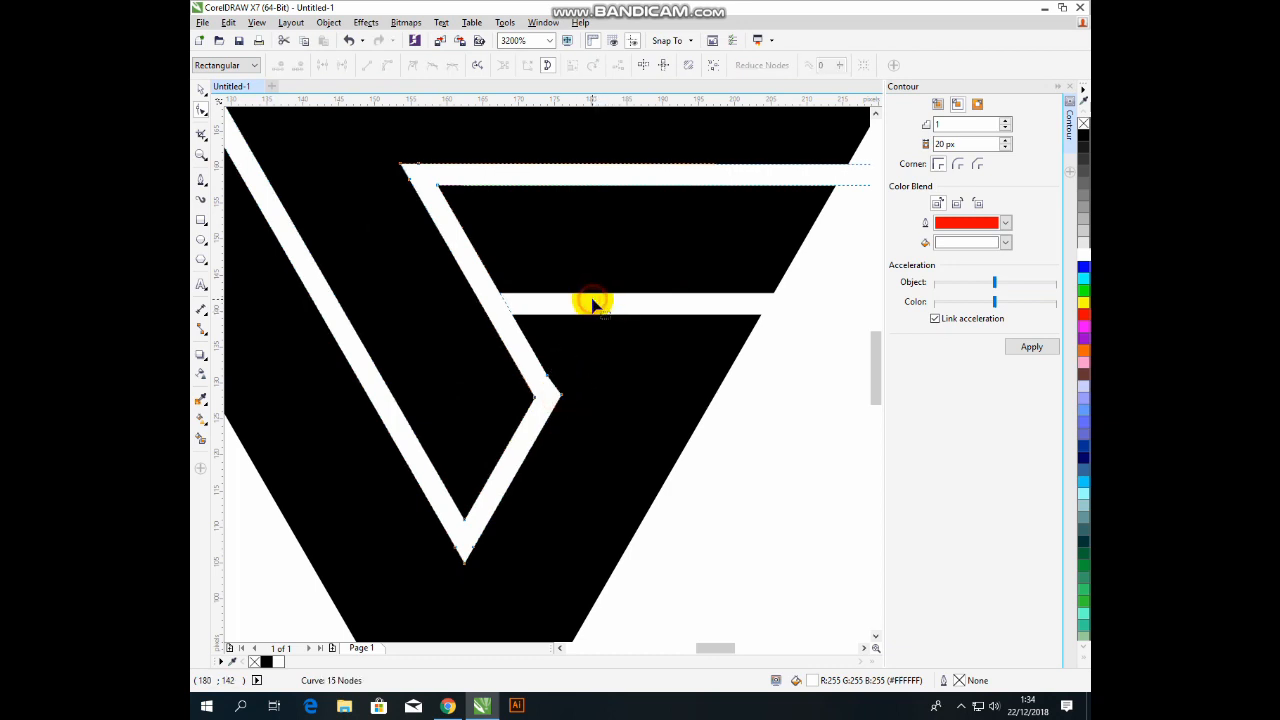
pyautogui.scroll(1, 537, 405)
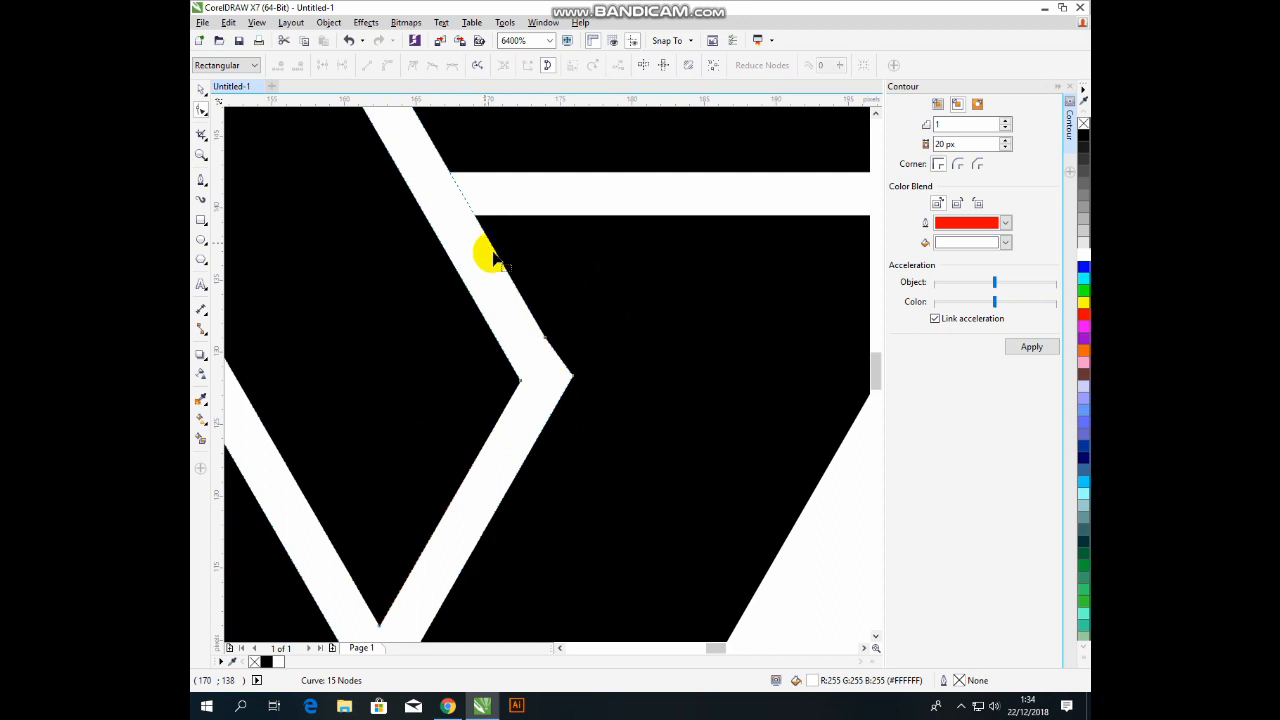
pyautogui.click(571, 377)
pyautogui.moveTo(572, 384); pyautogui.dragTo(568, 381)
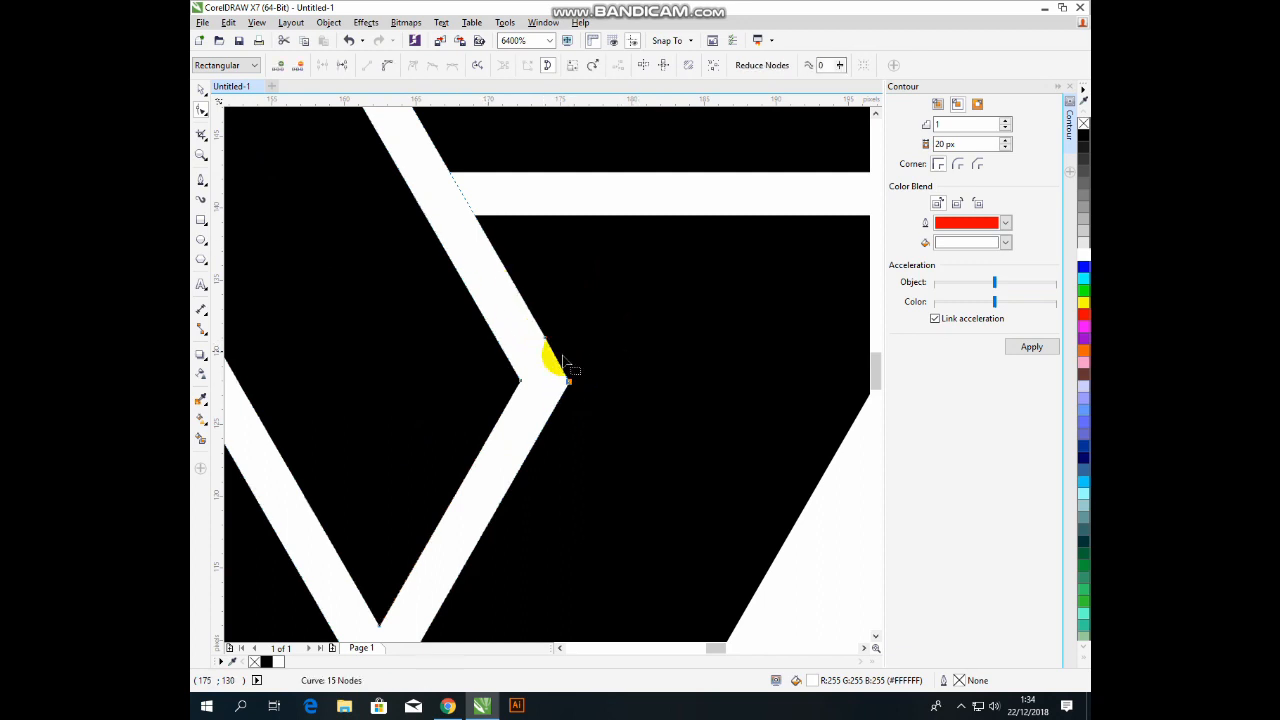
pyautogui.scroll(-3, 563, 362)
pyautogui.scroll(5, 570, 378)
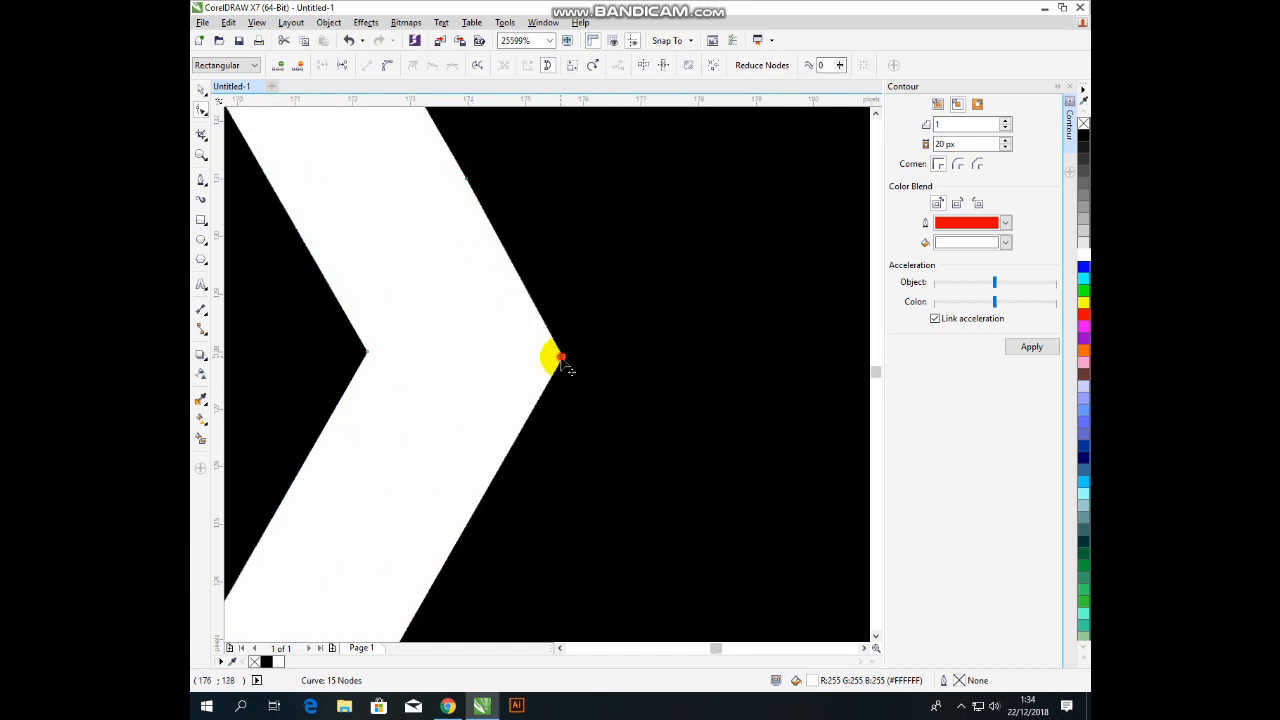
pyautogui.moveTo(563, 357); pyautogui.dragTo(570, 318)
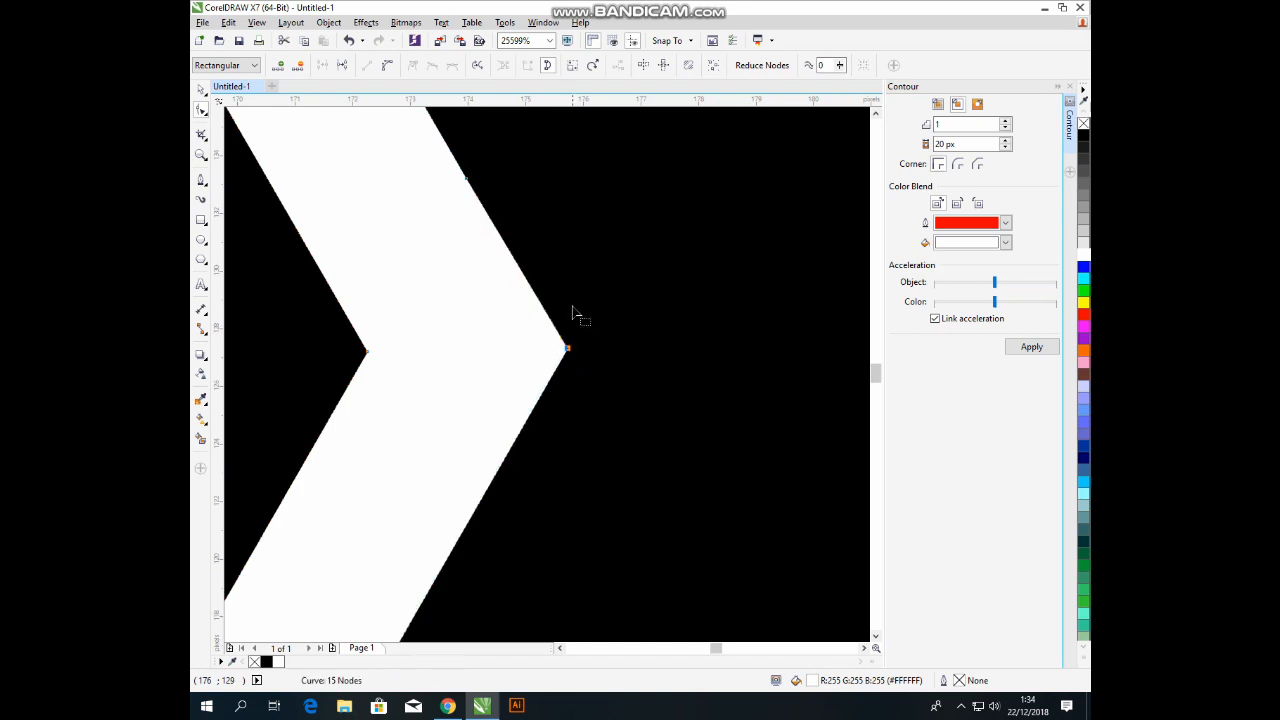
pyautogui.scroll(-1, 571, 314)
pyautogui.scroll(-1, 557, 334)
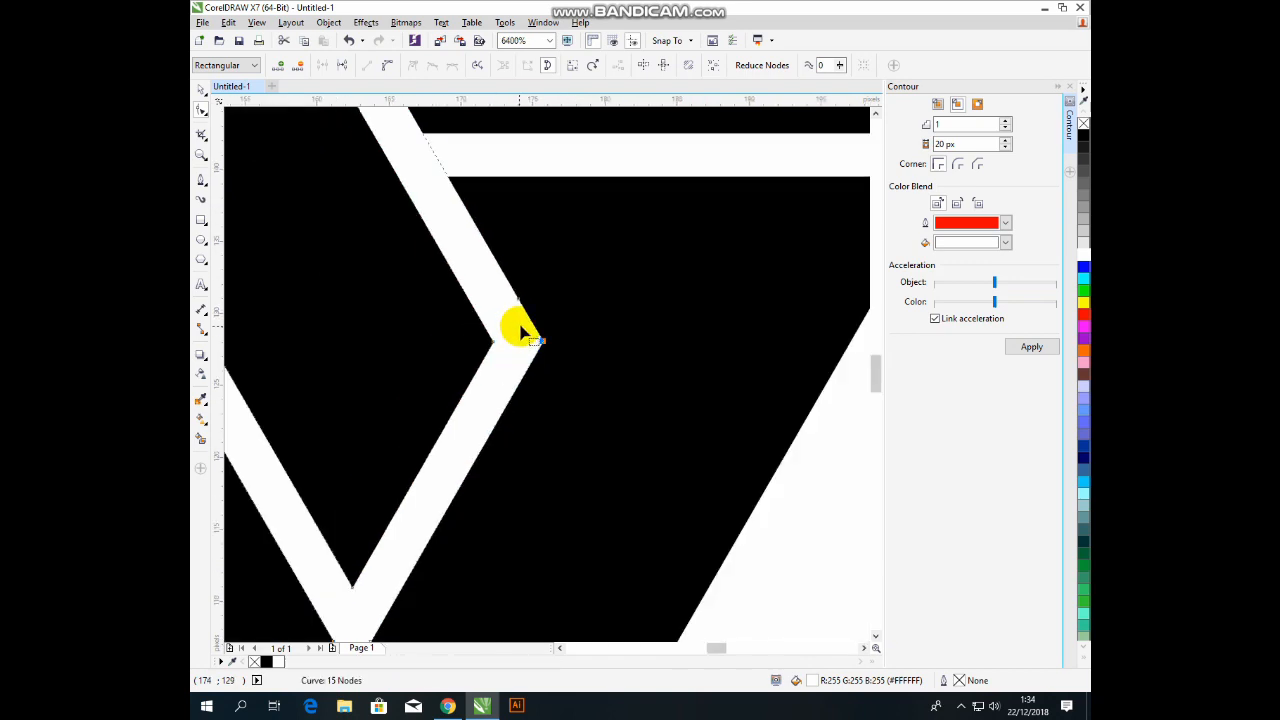
pyautogui.scroll(3, 551, 366)
pyautogui.moveTo(580, 370); pyautogui.dragTo(586, 364)
pyautogui.scroll(-3, 549, 370)
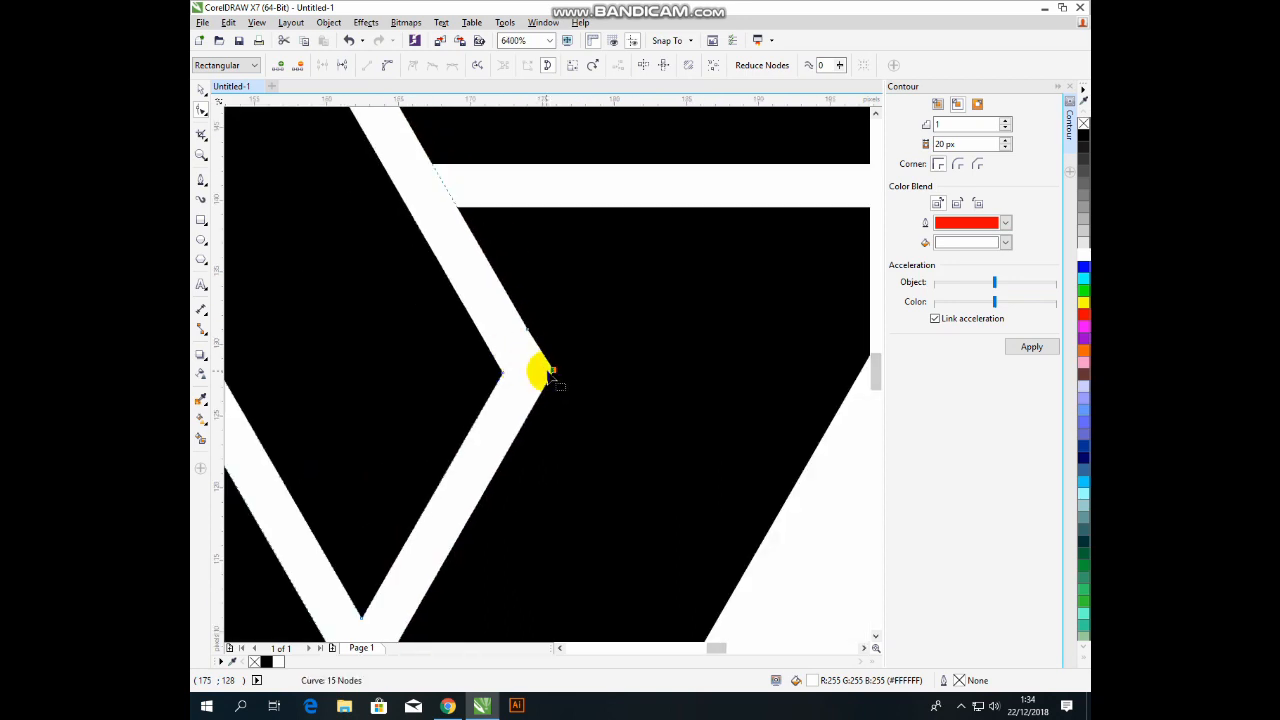
pyautogui.hotkey('ctrl', 'z')
# Delete the V's inner corner node to smooth the bump, leaving 14 nodes.
pyautogui.scroll(-1, 527, 362)
pyautogui.scroll(-1, 537, 377)
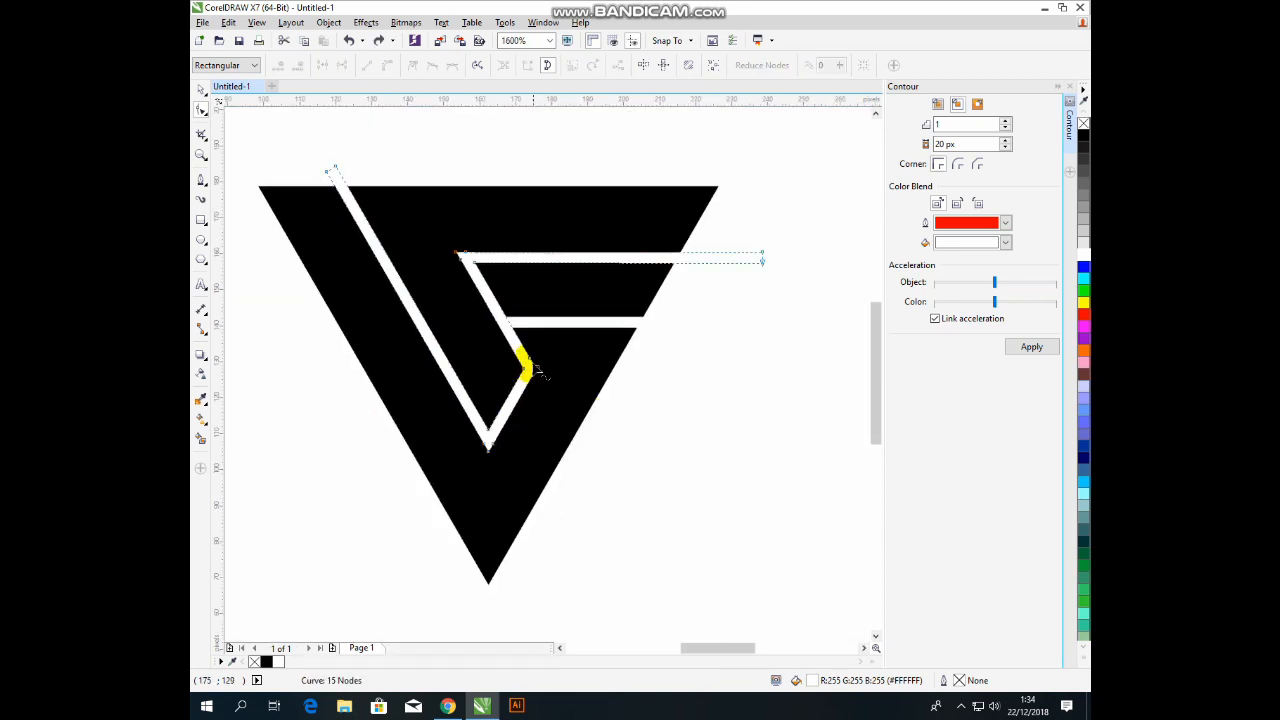
pyautogui.doubleClick(537, 371)
pyautogui.press('space')
pyautogui.scroll(-1, 645, 412)
pyautogui.click(686, 357)
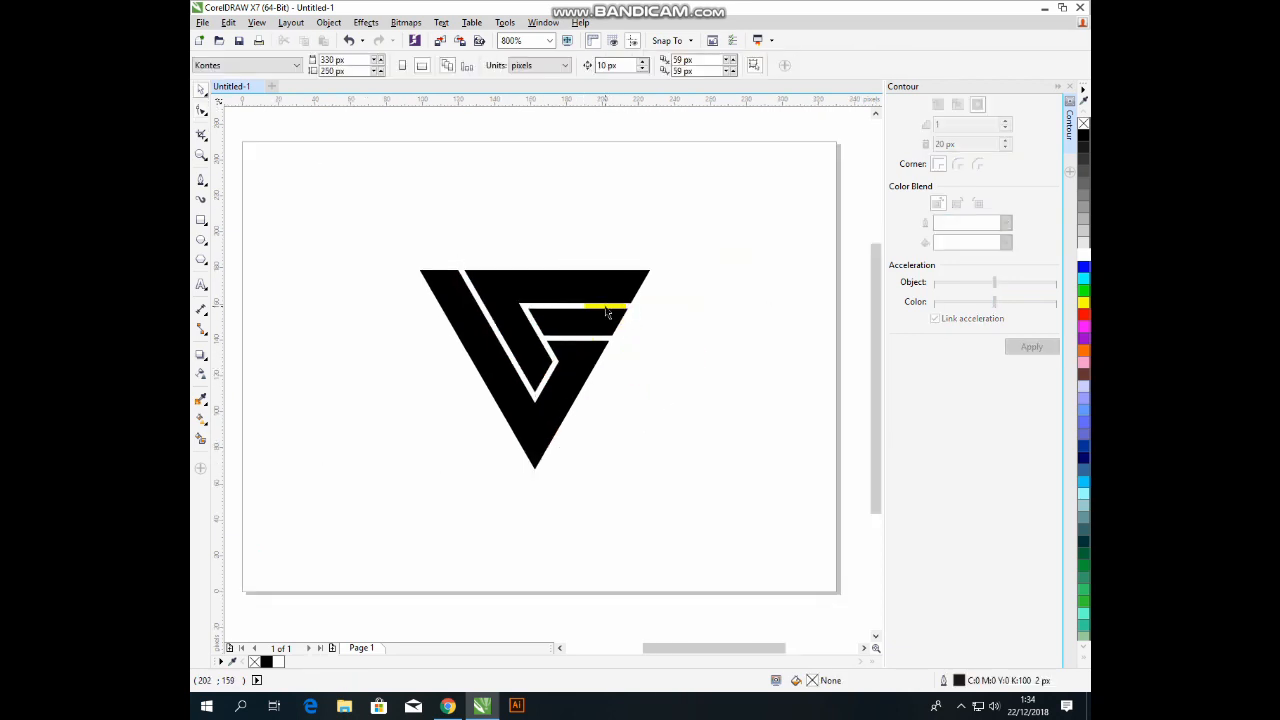
# Select the black triangle with the white strips and apply Back Minus Front to cut out the gaps.
pyautogui.click(606, 313)
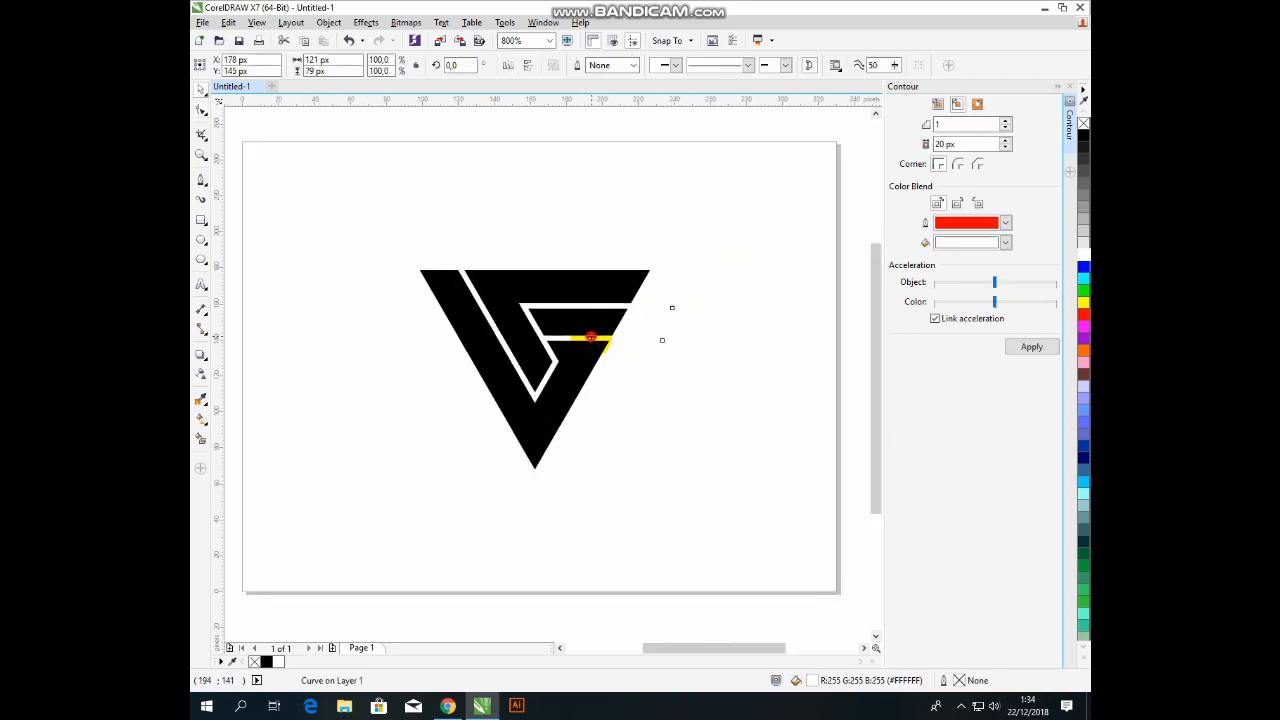
pyautogui.click(591, 337)
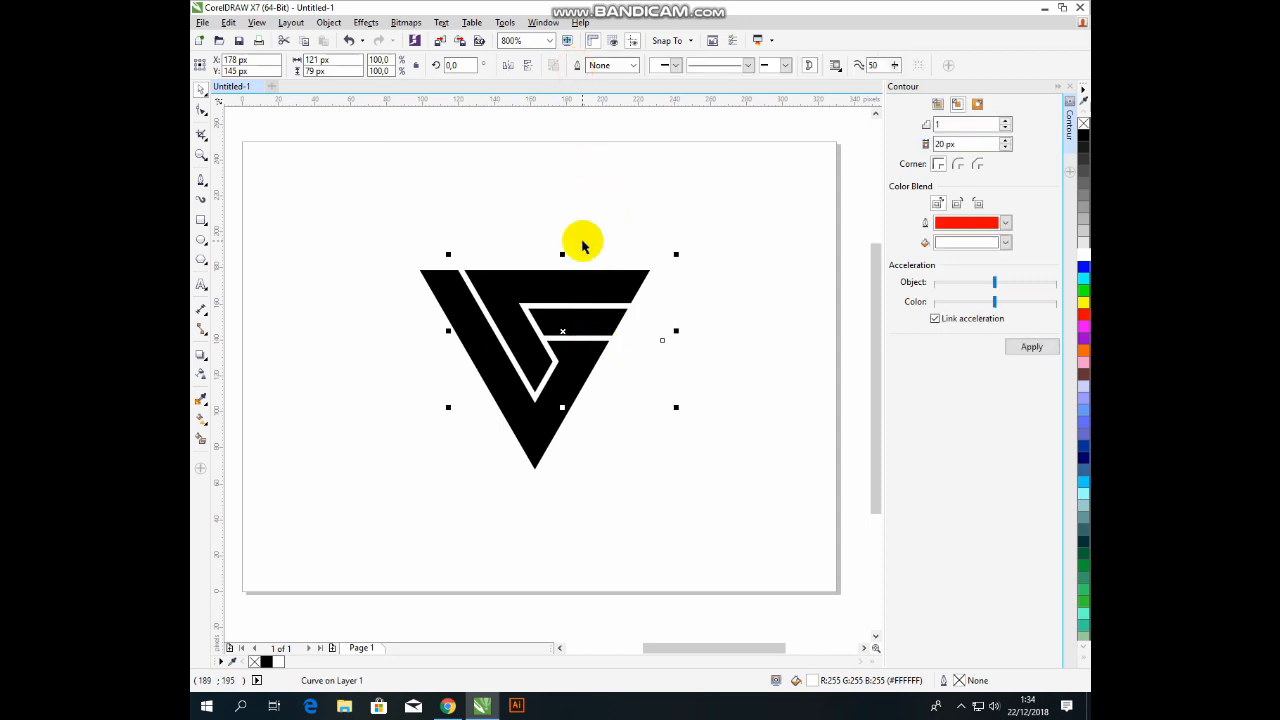
pyautogui.click(504, 214)
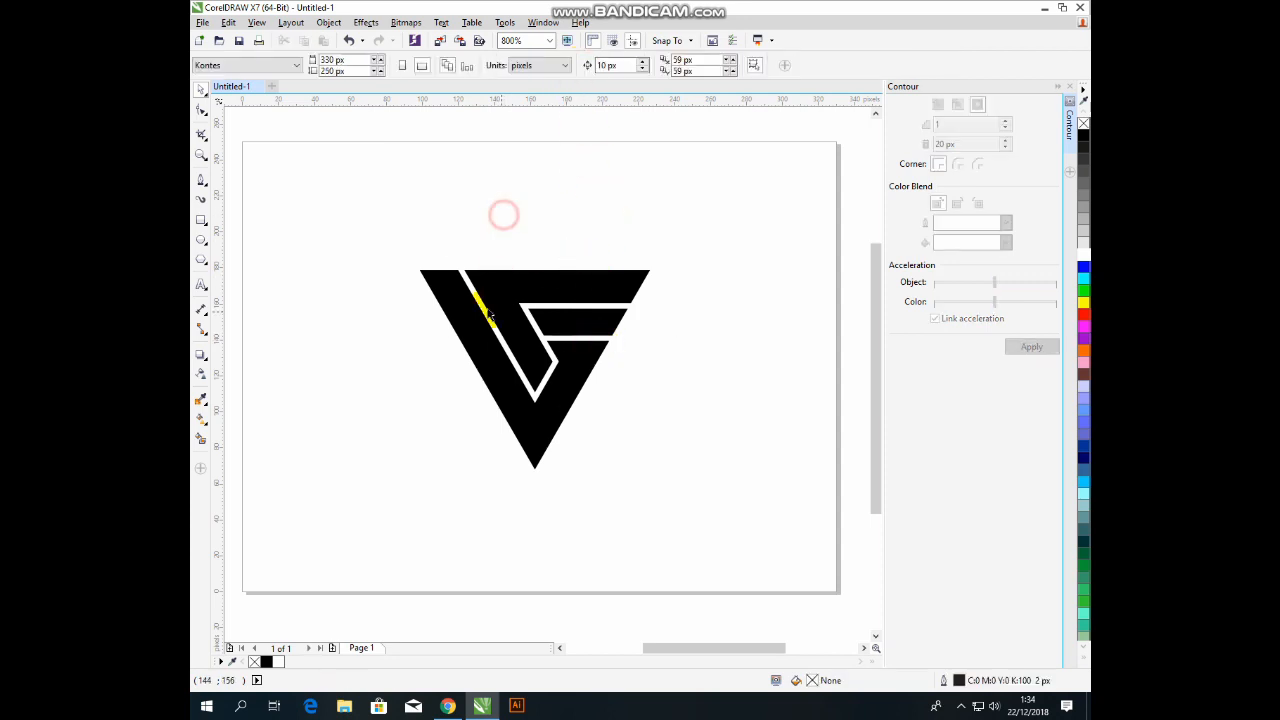
pyautogui.click(467, 291)
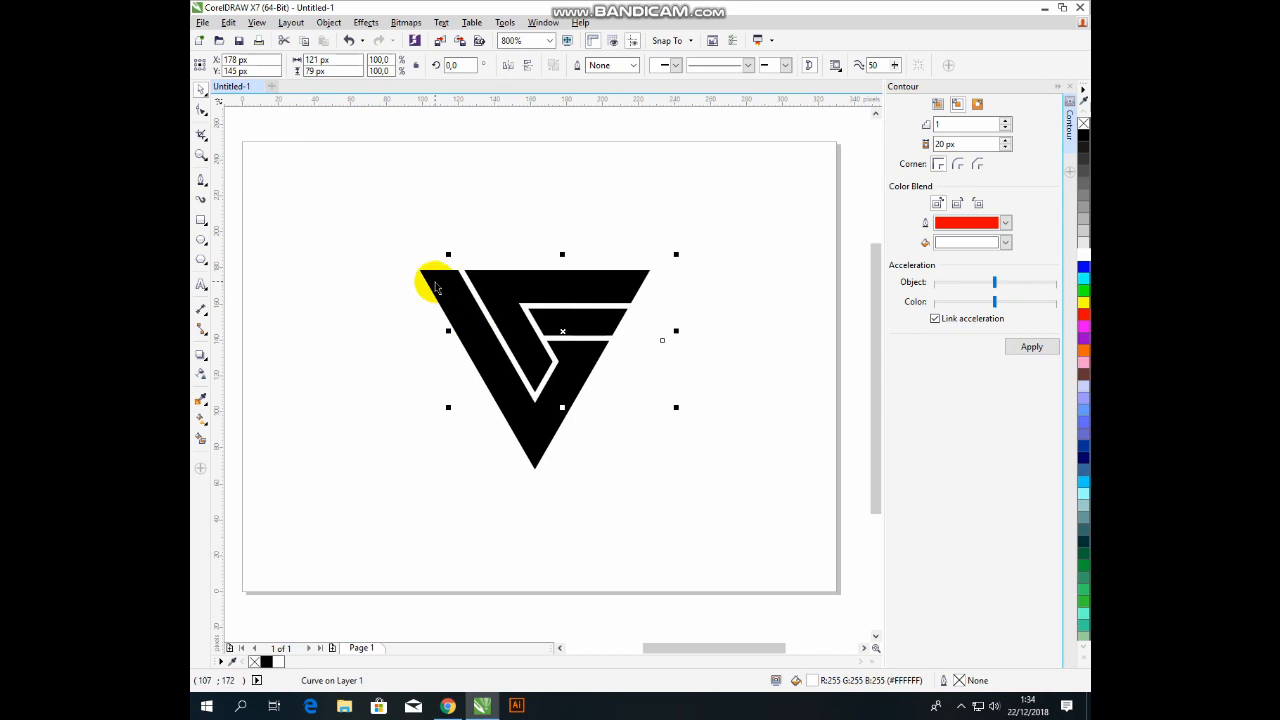
pyautogui.keyDown('shift'); pyautogui.click(435, 282); pyautogui.keyUp('shift')
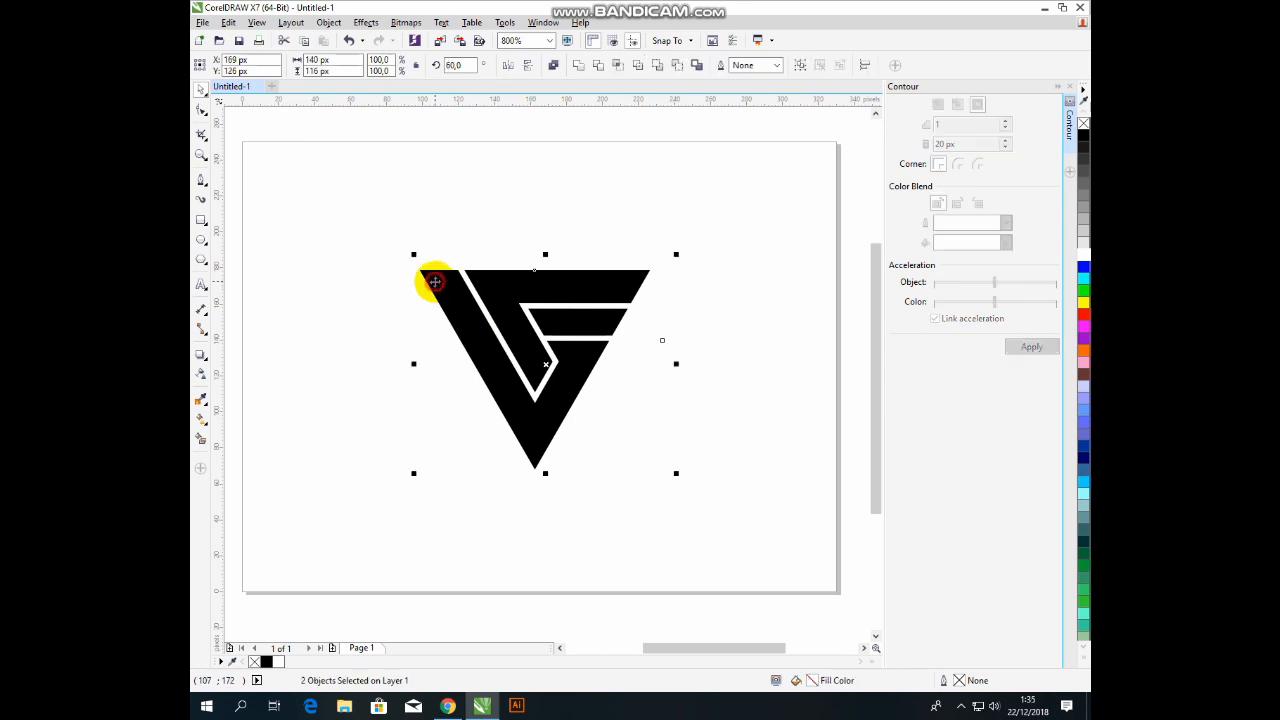
pyautogui.click(677, 66)
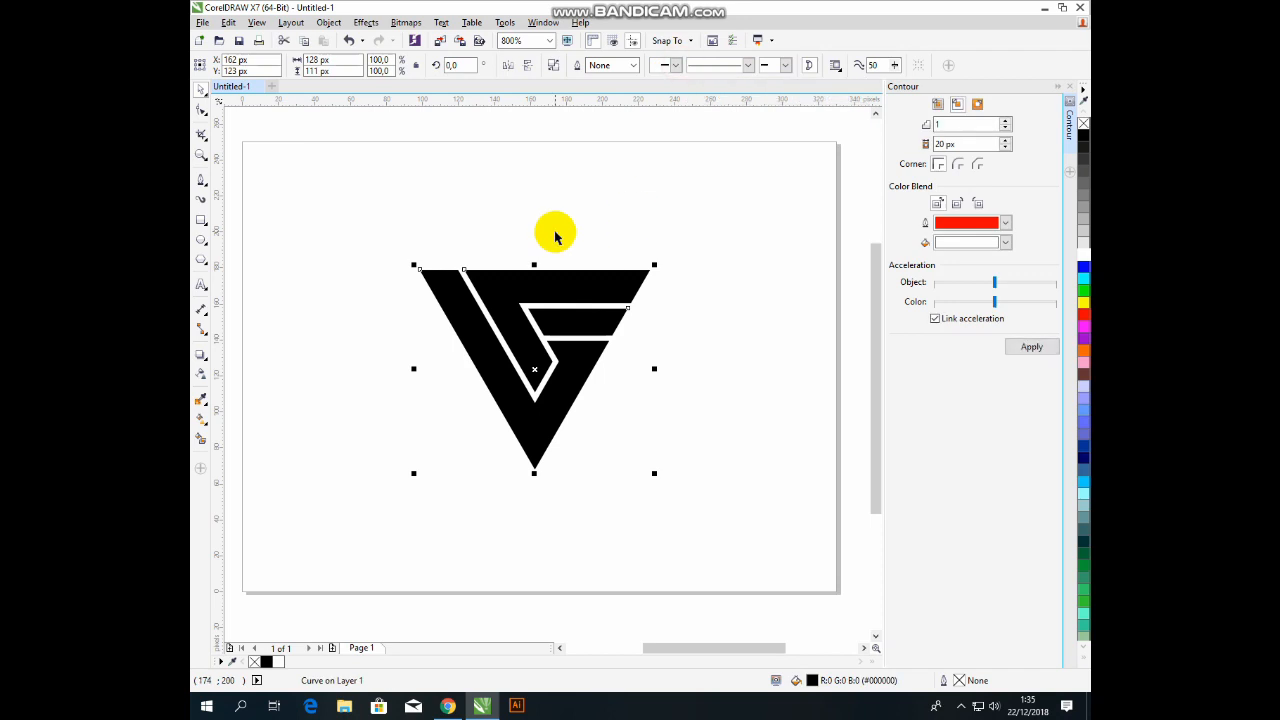
pyautogui.click(329, 23)
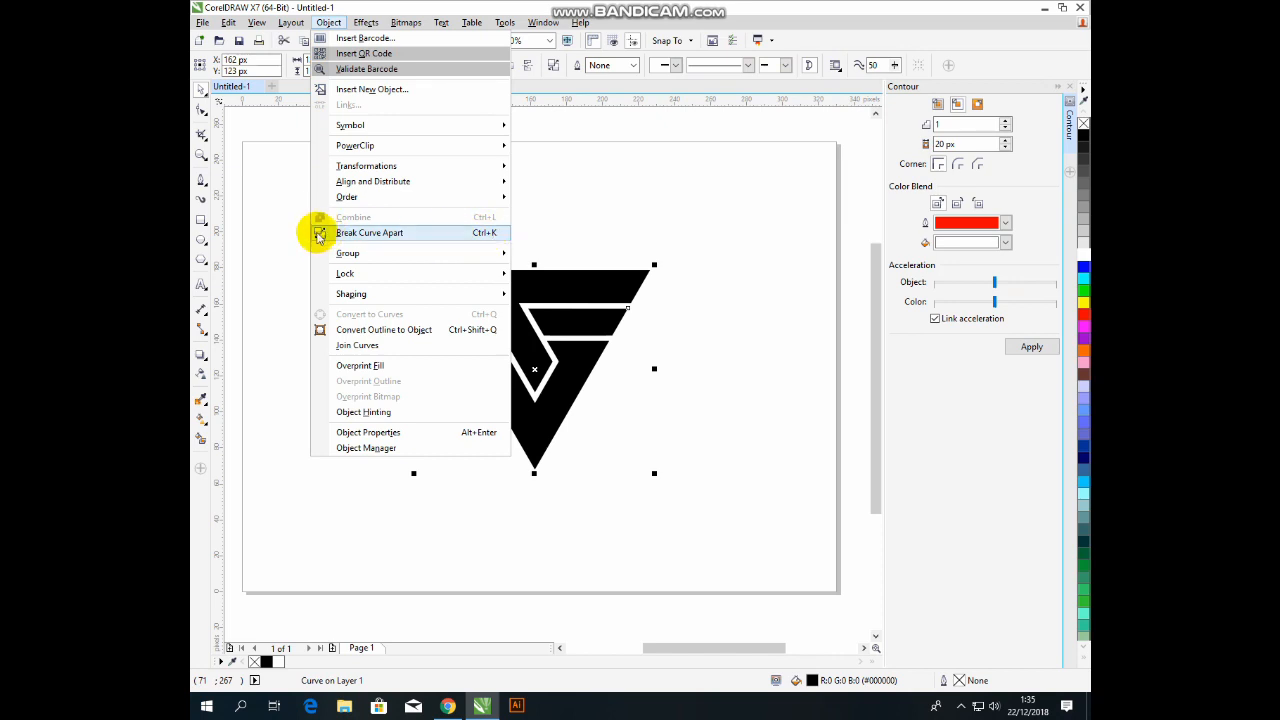
# Break the black logo curve apart into separate pieces.
pyautogui.click(563, 151)
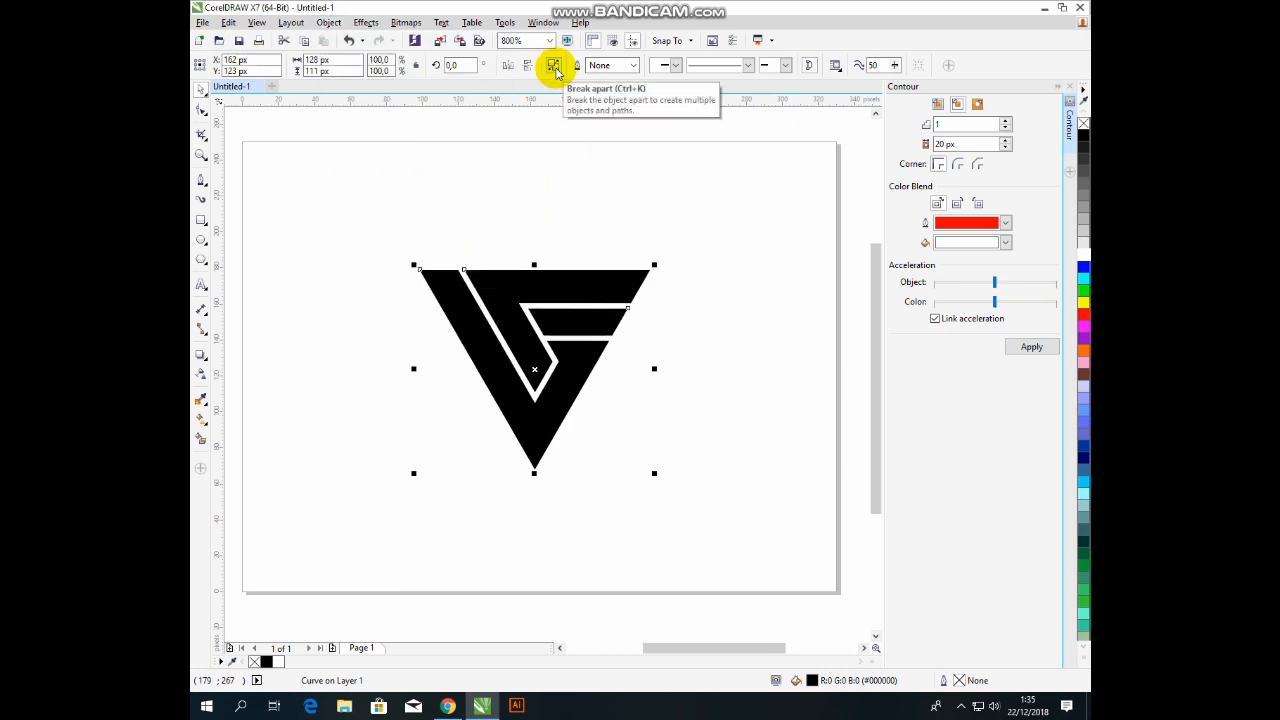
pyautogui.click(555, 67)
pyautogui.click(566, 224)
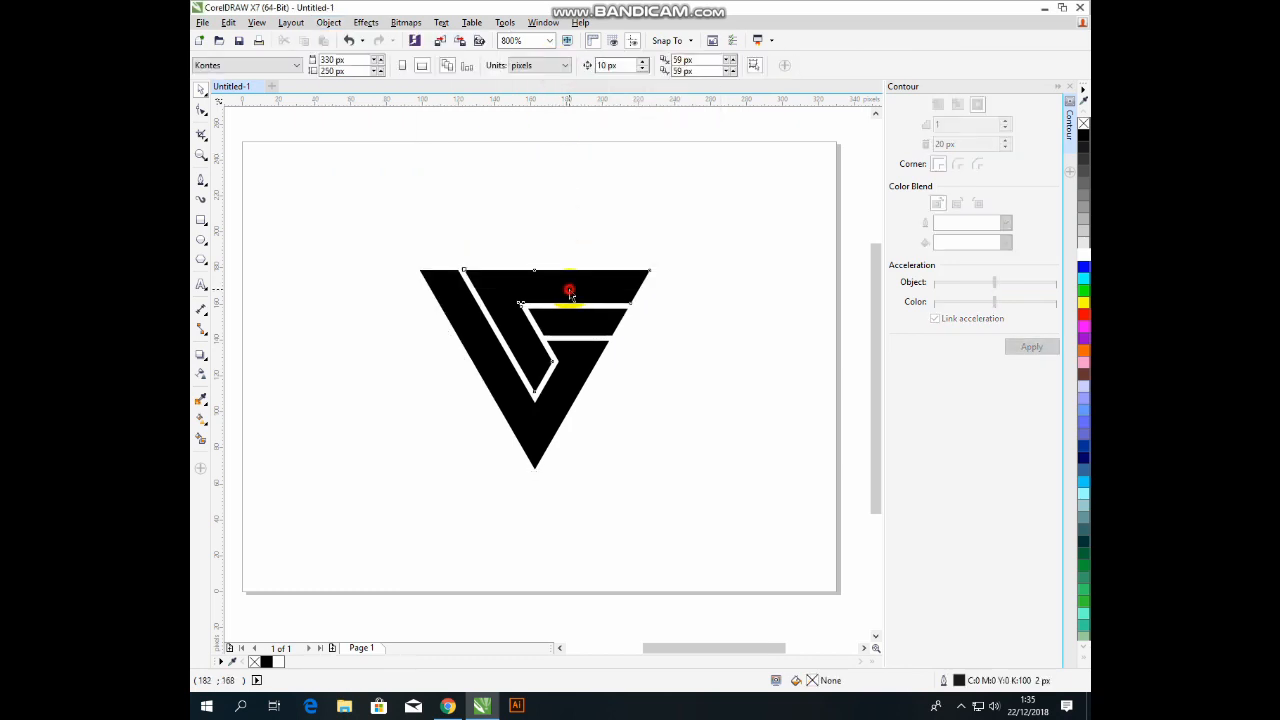
pyautogui.moveTo(569, 292); pyautogui.dragTo(554, 168)
pyautogui.moveTo(572, 332); pyautogui.dragTo(617, 245)
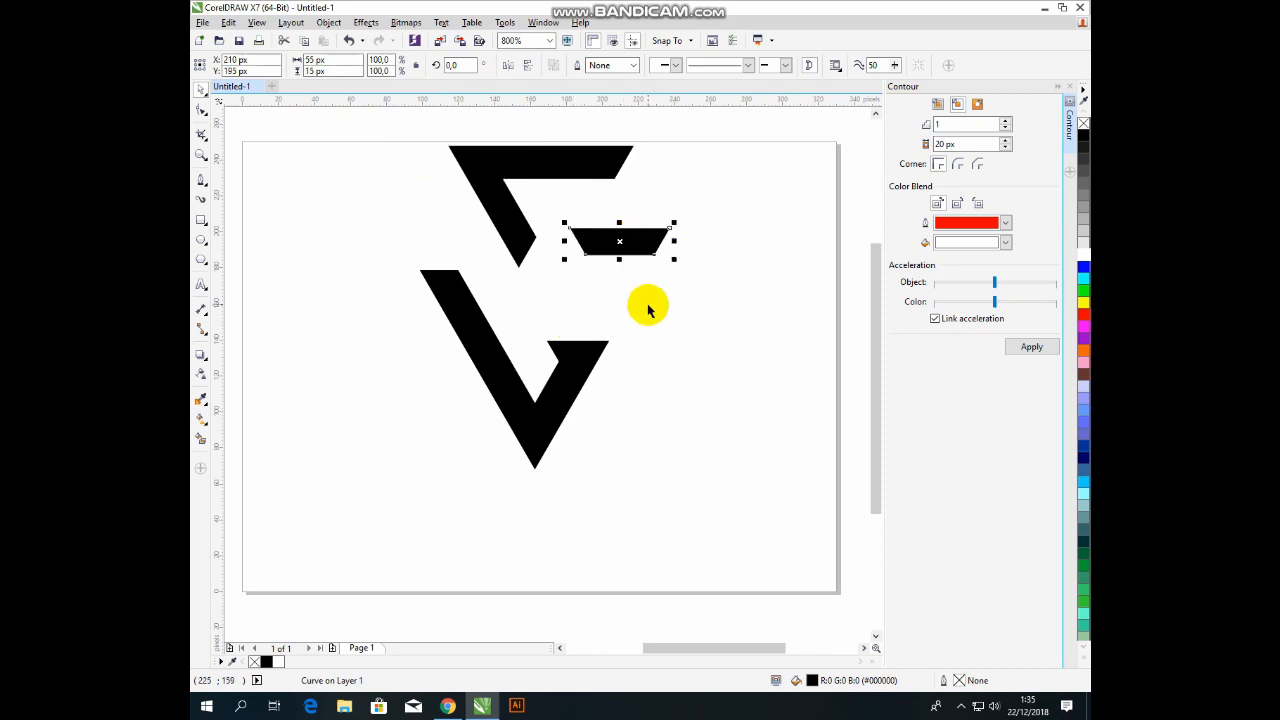
pyautogui.hotkey('ctrl', 'z')
pyautogui.hotkey('ctrl', 'z')
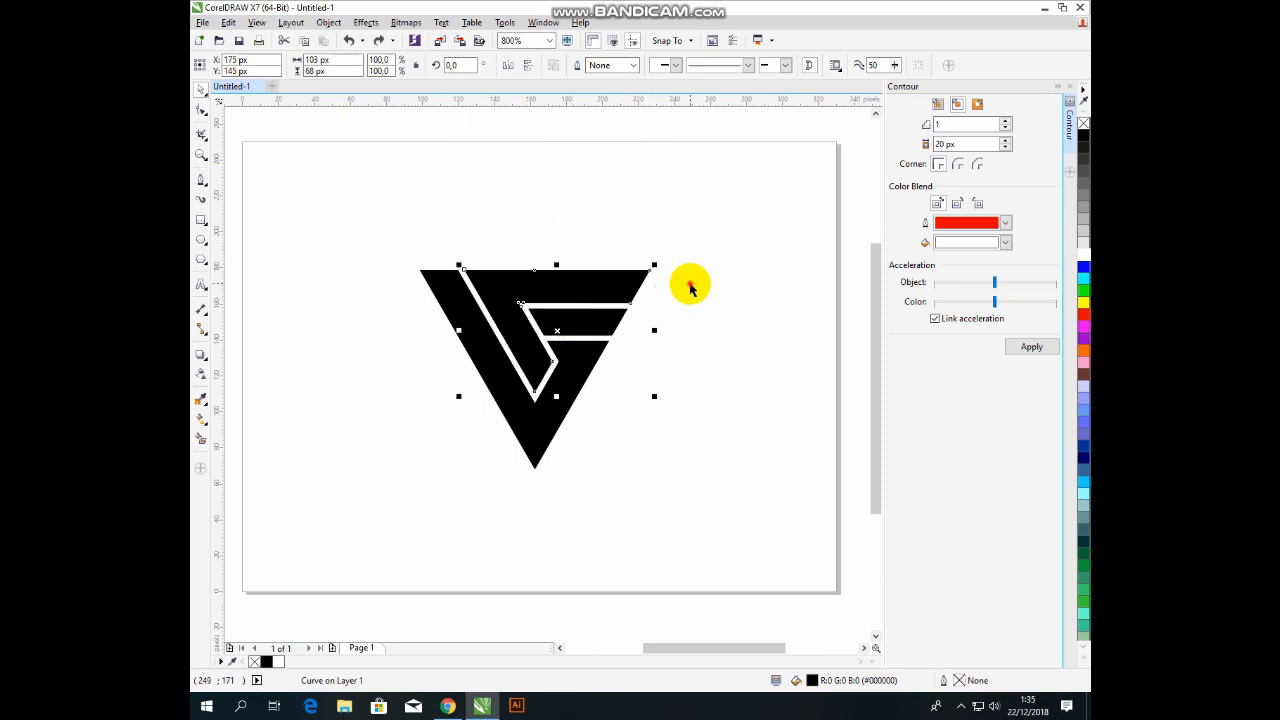
pyautogui.click(690, 287)
# Drag the small middle bar's lower-left node leftward to close its white gap.
pyautogui.click(566, 322)
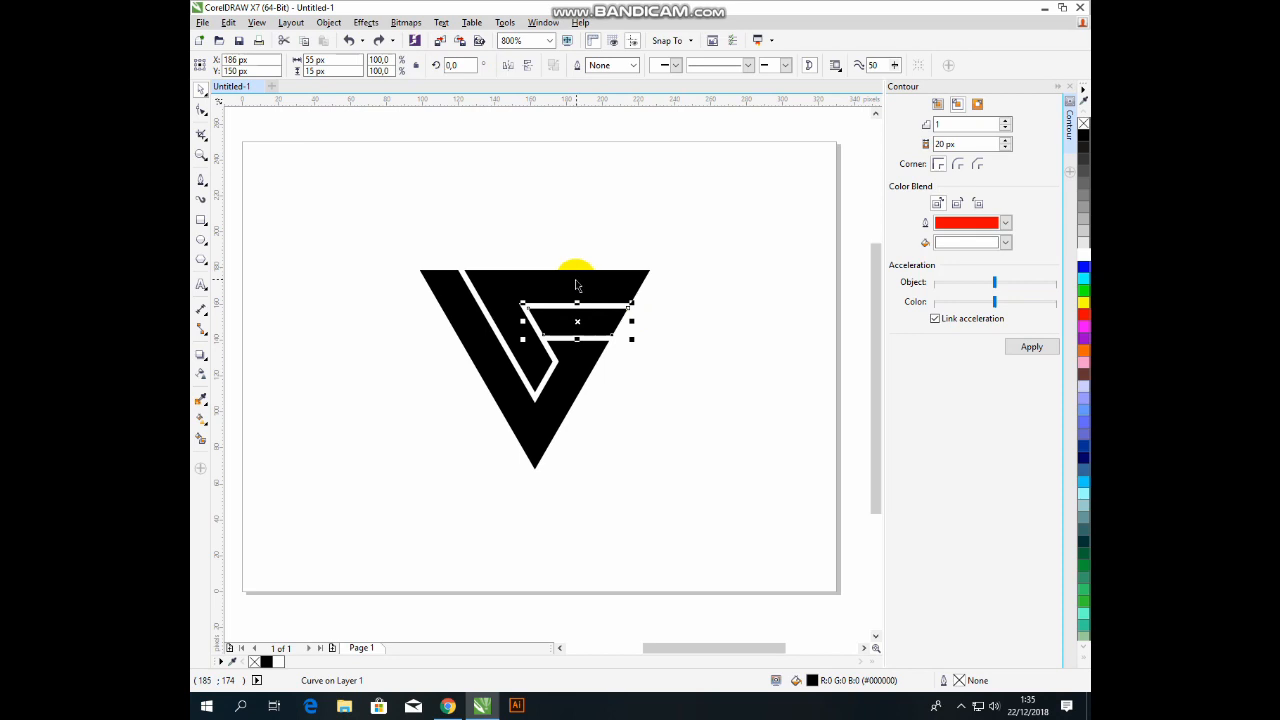
pyautogui.scroll(1, 540, 325)
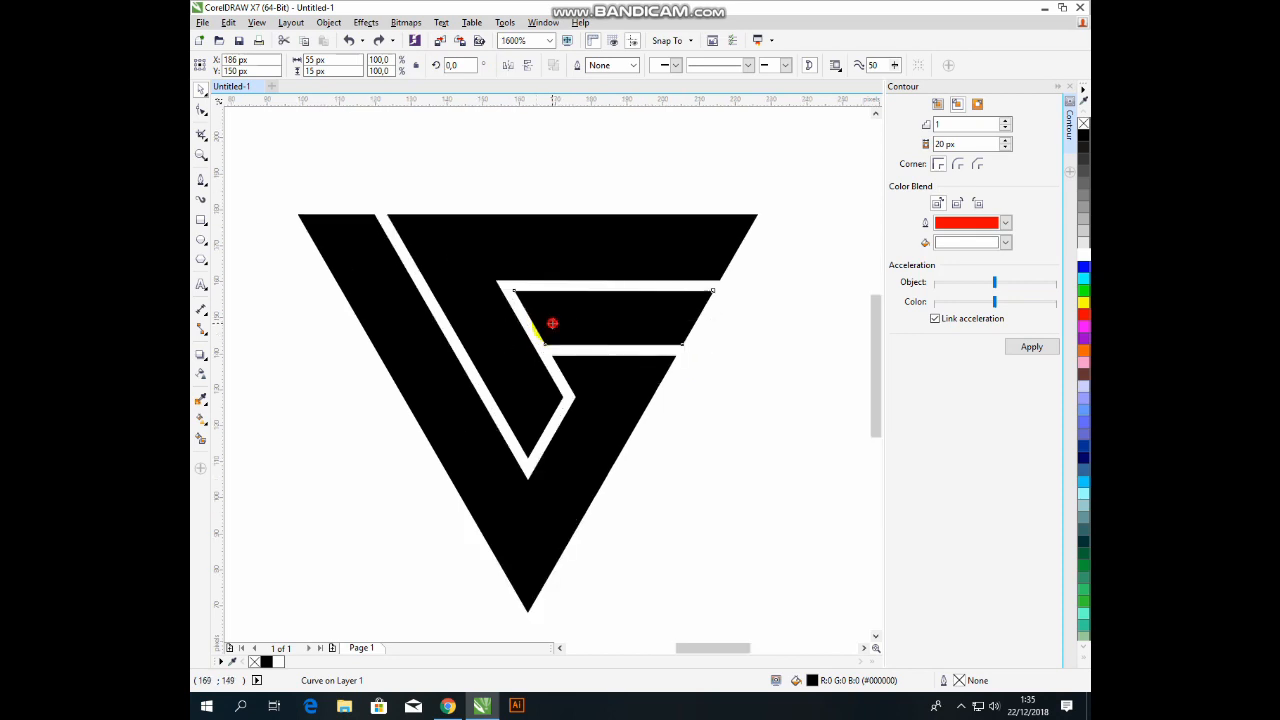
pyautogui.press('F10')
pyautogui.moveTo(487, 266); pyautogui.dragTo(564, 361)
pyautogui.press('space')
pyautogui.click(575, 176)
pyautogui.click(563, 323)
pyautogui.click(203, 112)
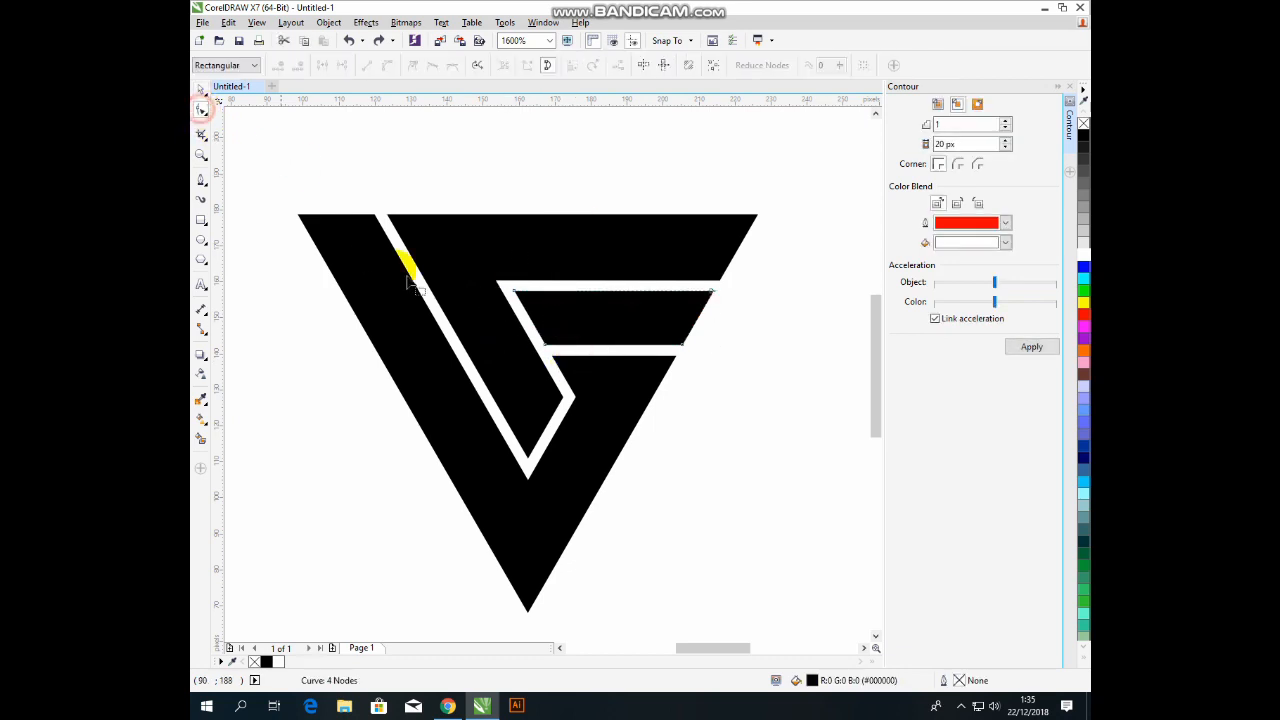
pyautogui.moveTo(546, 346); pyautogui.dragTo(507, 353)
# Select the top bar and middle bar, trying group and ungroup on them.
pyautogui.press('space')
pyautogui.click(572, 180)
pyautogui.scroll(-1, 535, 272)
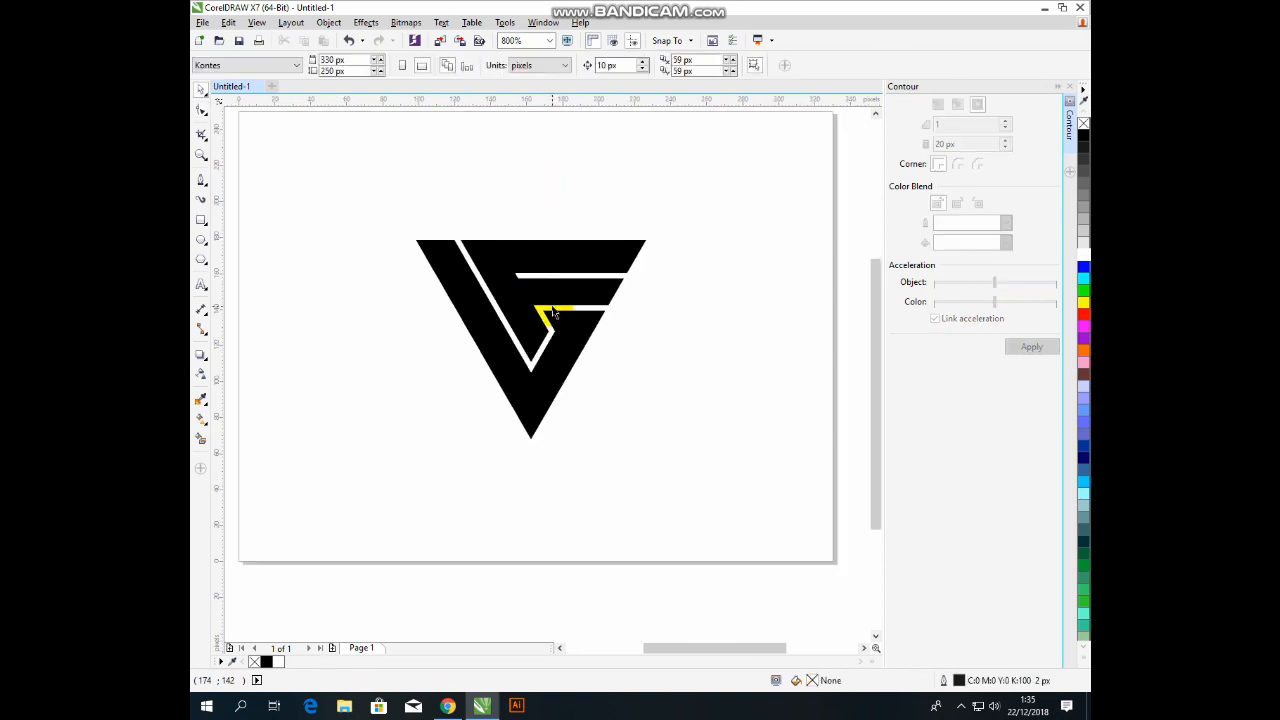
pyautogui.click(565, 371)
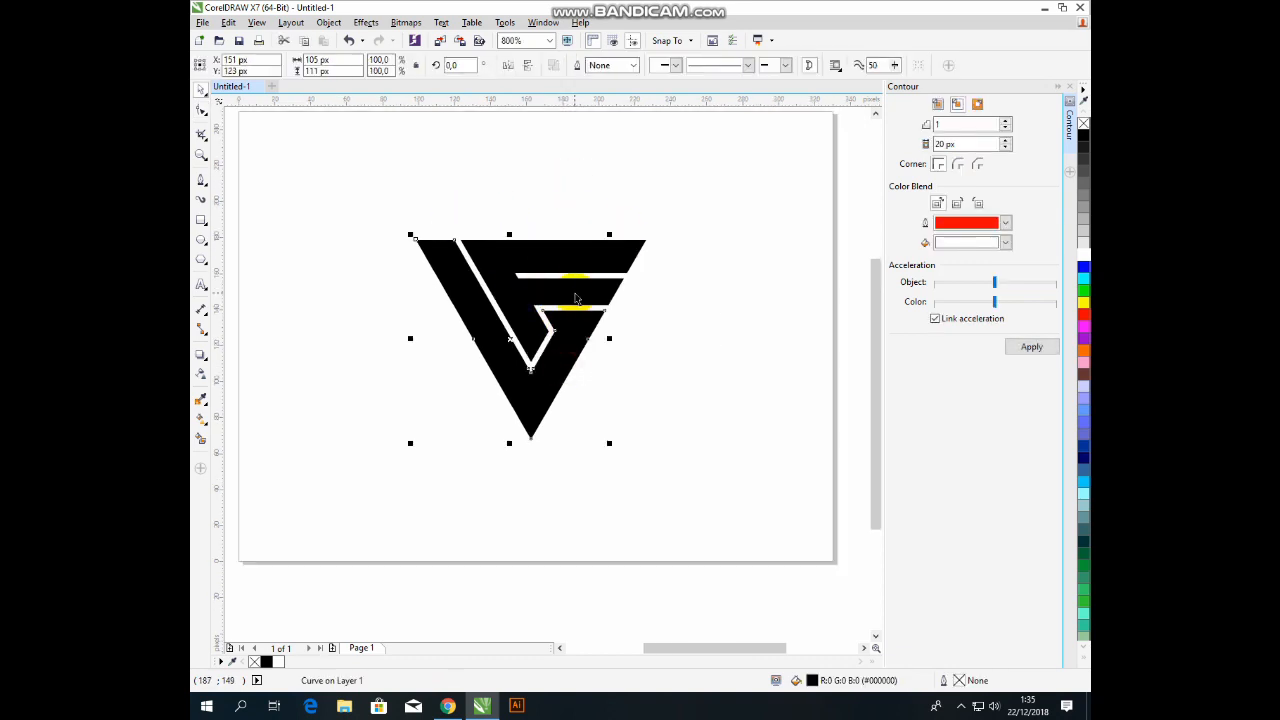
pyautogui.keyDown('shift'); pyautogui.click(588, 257); pyautogui.keyUp('shift')
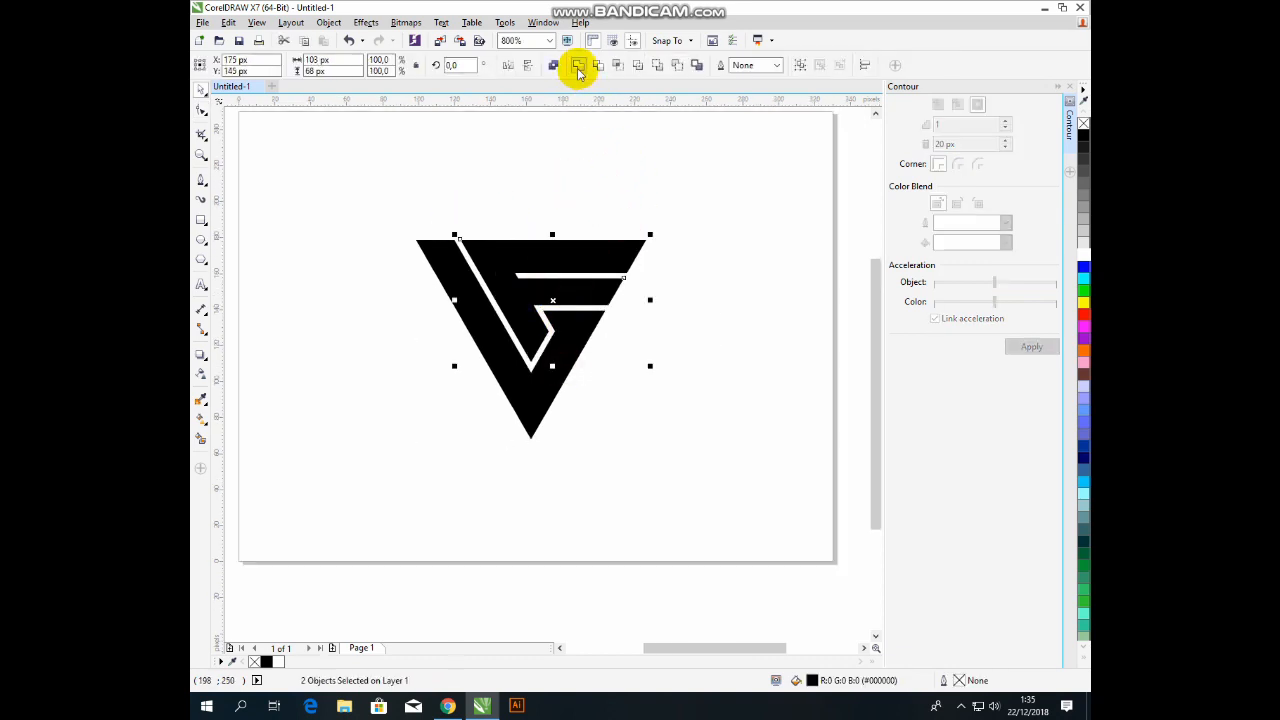
pyautogui.click(800, 67)
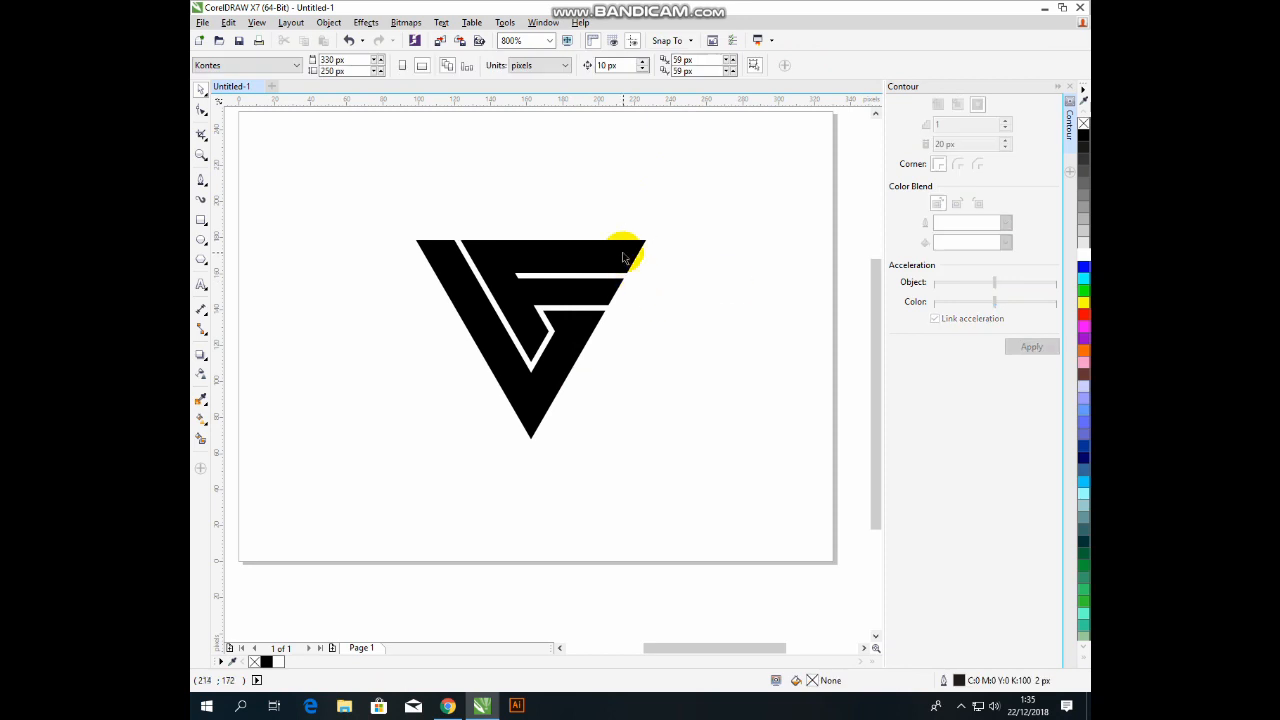
pyautogui.click(633, 68)
pyautogui.moveTo(590, 290); pyautogui.dragTo(737, 349)
pyautogui.hotkey('ctrl', 'z')
pyautogui.hotkey('ctrl', 'z')
pyautogui.click(611, 221)
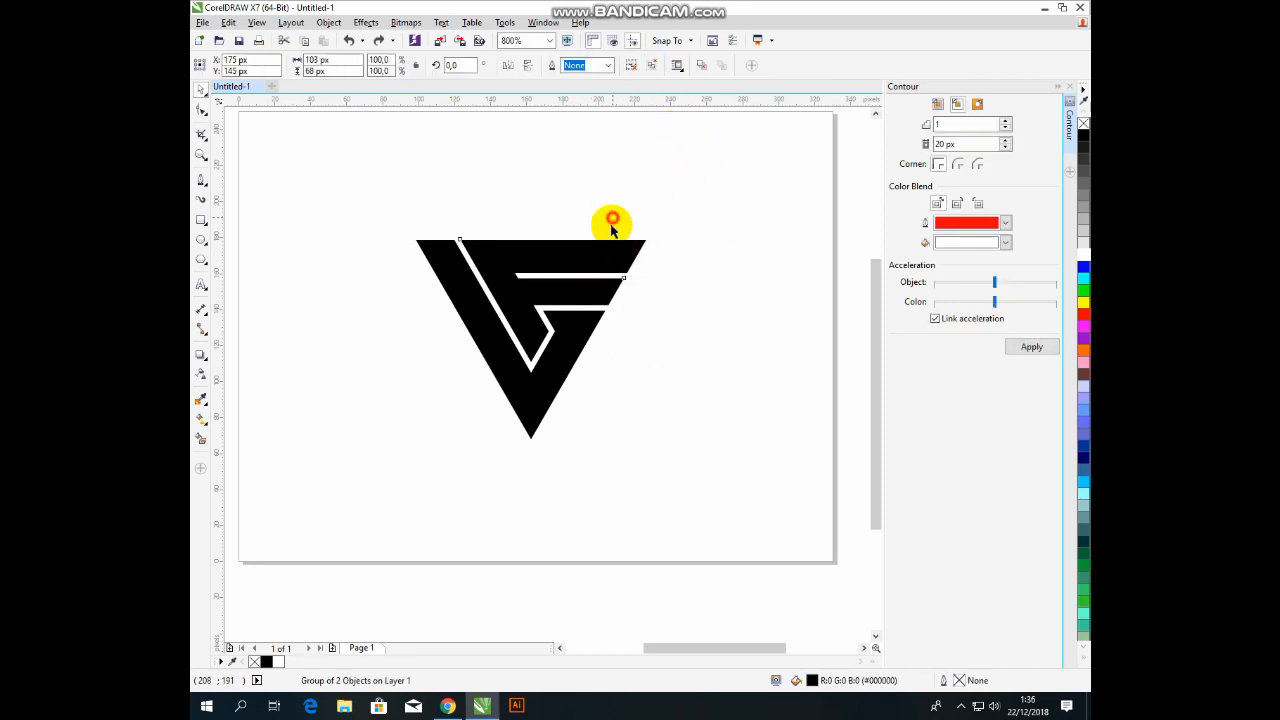
pyautogui.moveTo(591, 260); pyautogui.dragTo(630, 159)
# Weld the top bar and middle bar into a single F-shaped piece.
pyautogui.hotkey('ctrl', 'z')
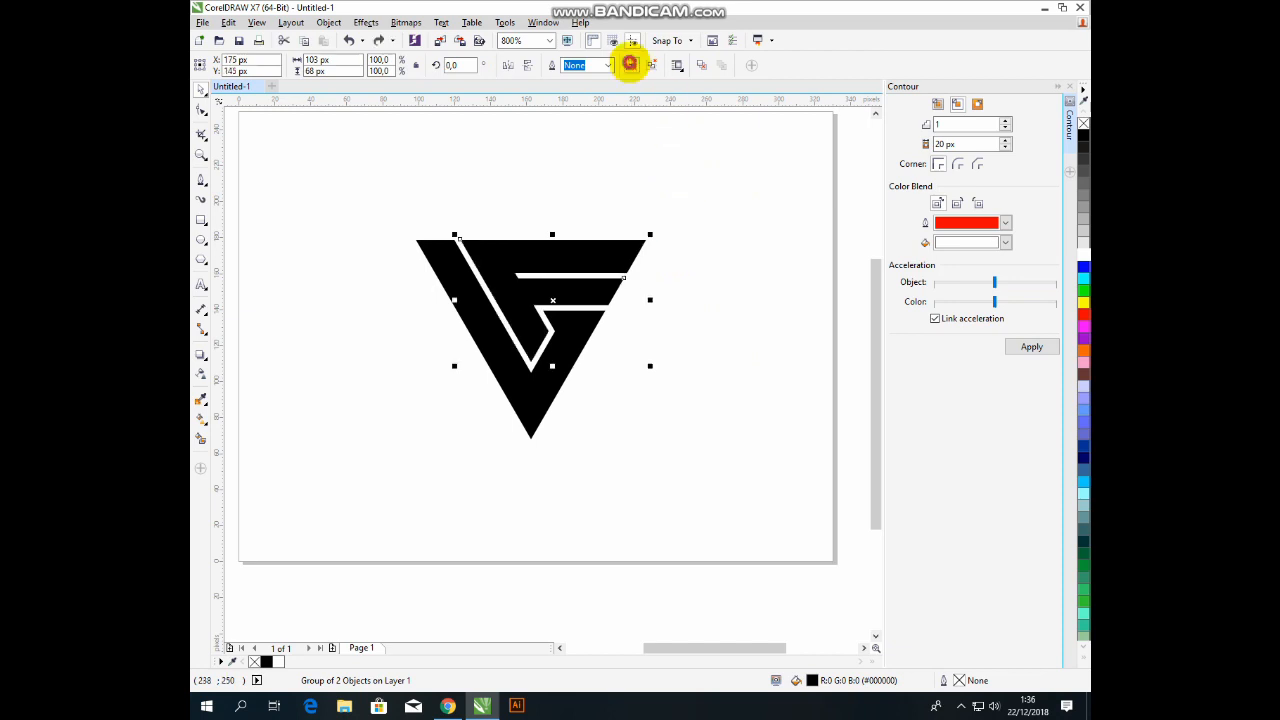
pyautogui.click(631, 65)
pyautogui.click(725, 216)
pyautogui.moveTo(607, 294); pyautogui.dragTo(697, 343)
pyautogui.hotkey('ctrl', 'z')
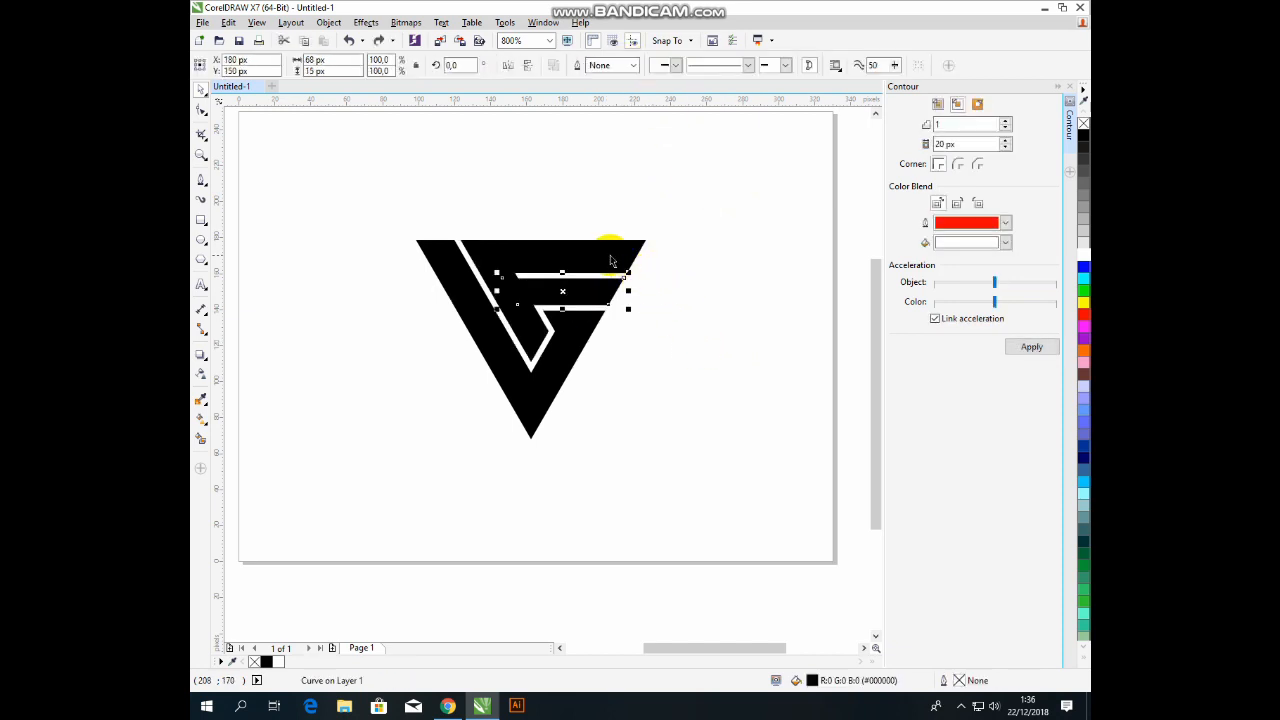
pyautogui.hotkey('ctrl', 'z')
pyautogui.click(798, 66)
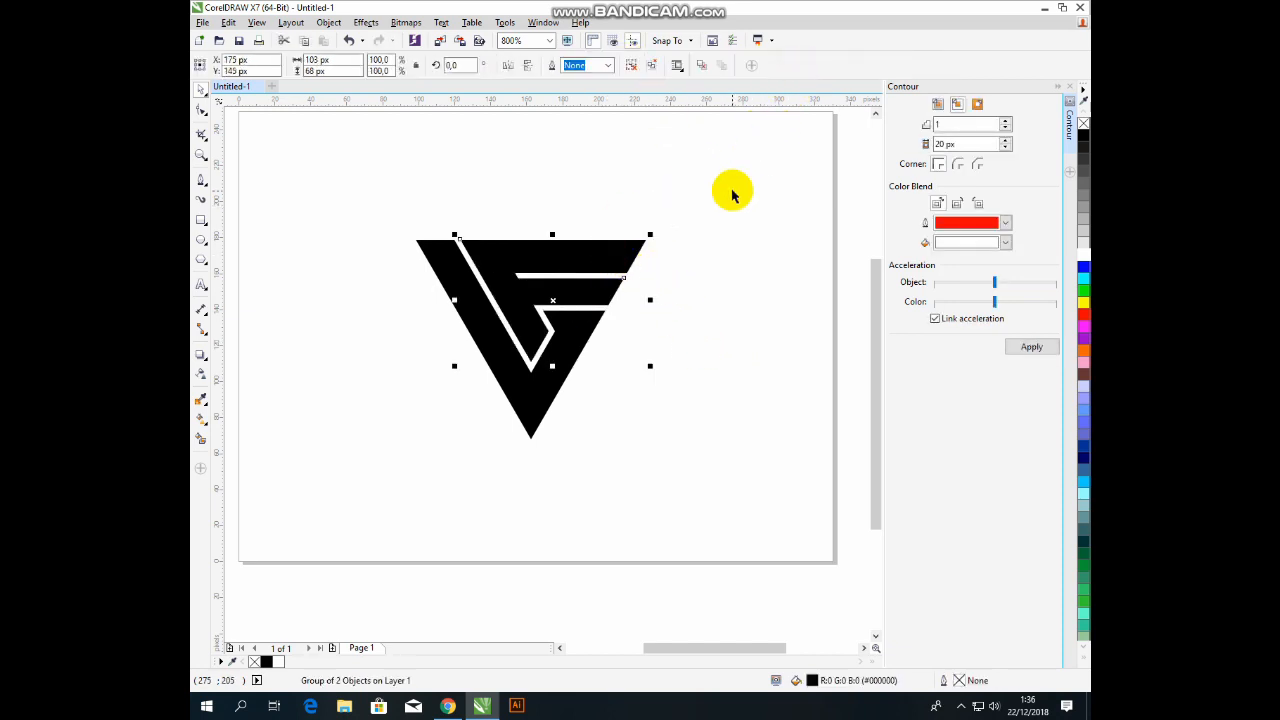
pyautogui.click(631, 64)
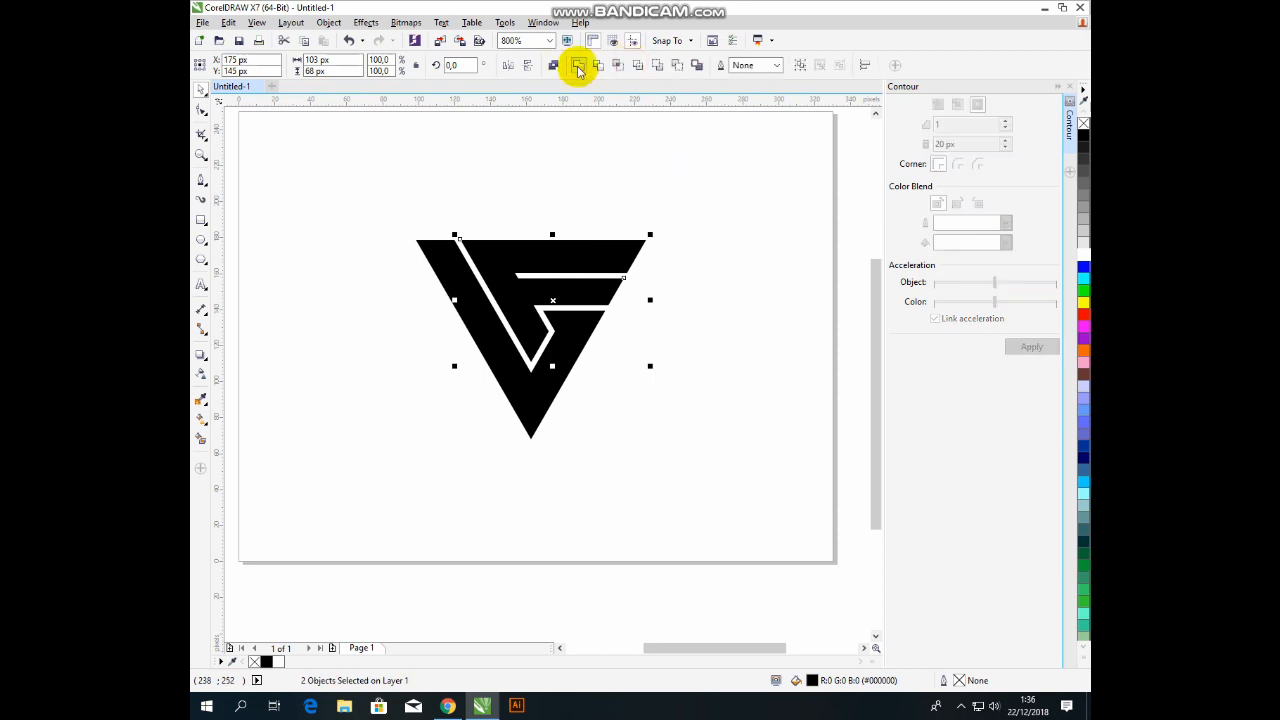
pyautogui.click(578, 68)
pyautogui.click(595, 195)
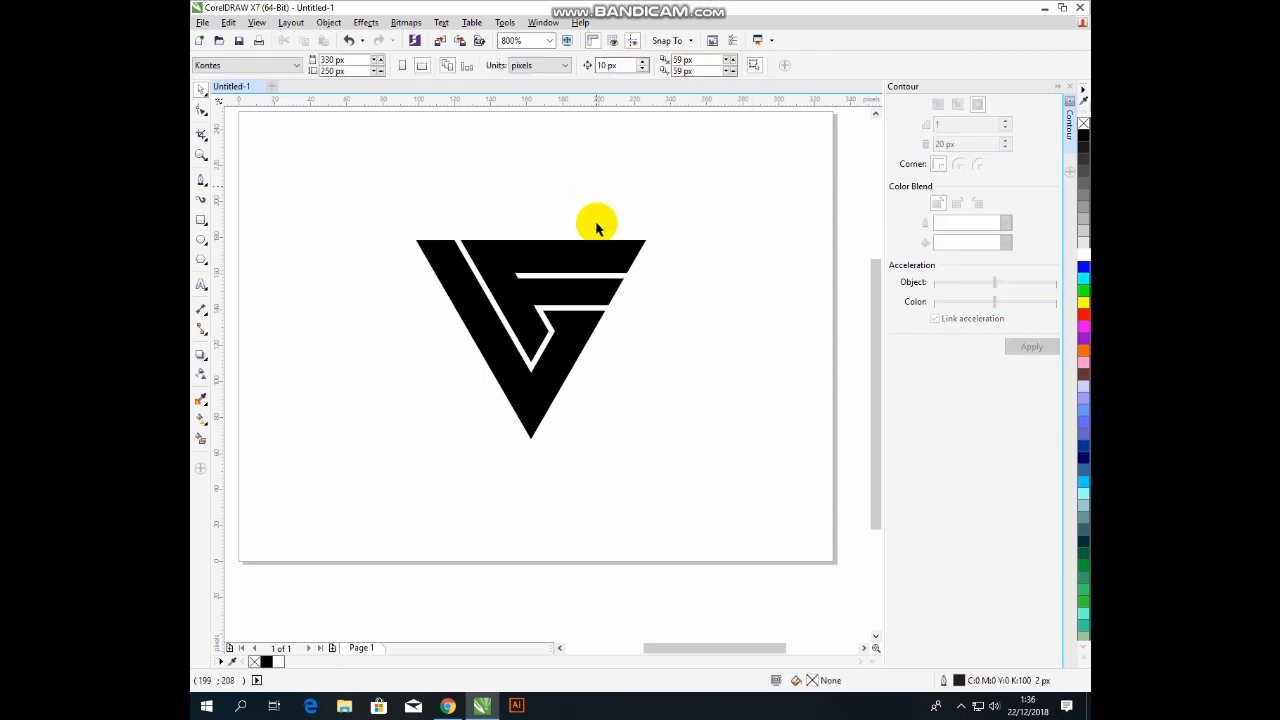
pyautogui.click(563, 303)
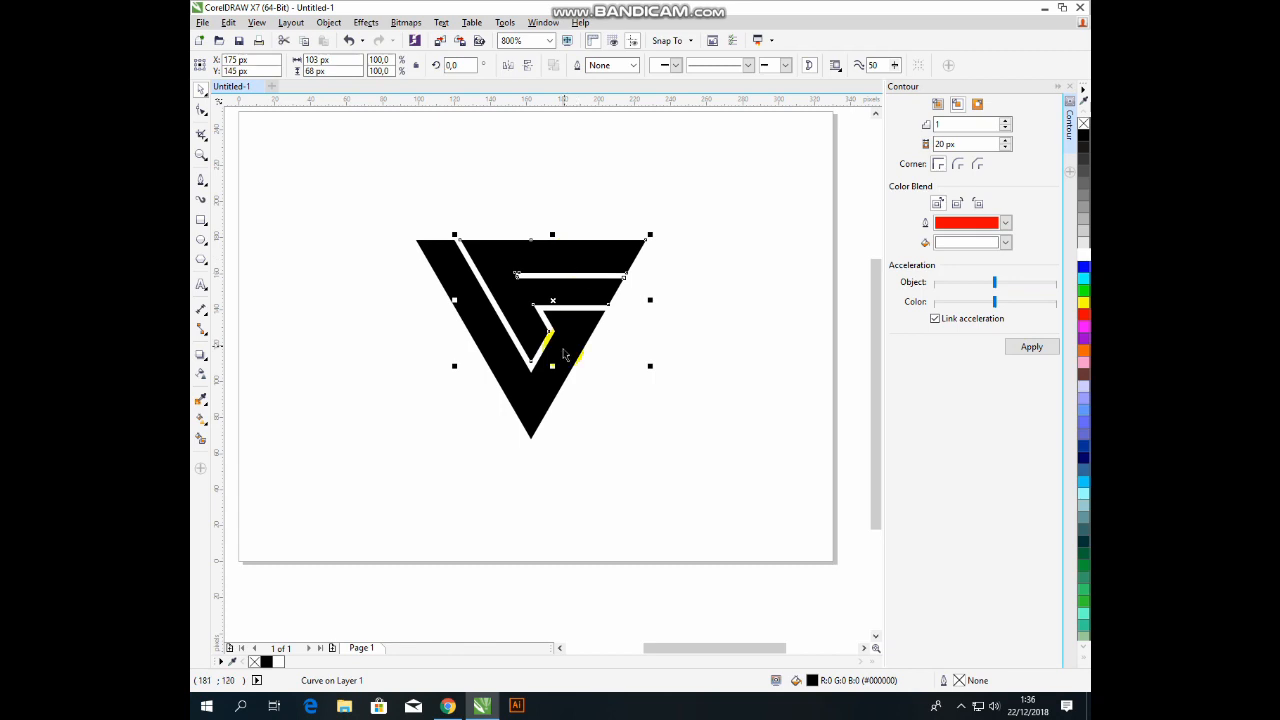
# Fill the V light blue (#00CCFF) and the F 50% grey.
pyautogui.click(1082, 316)
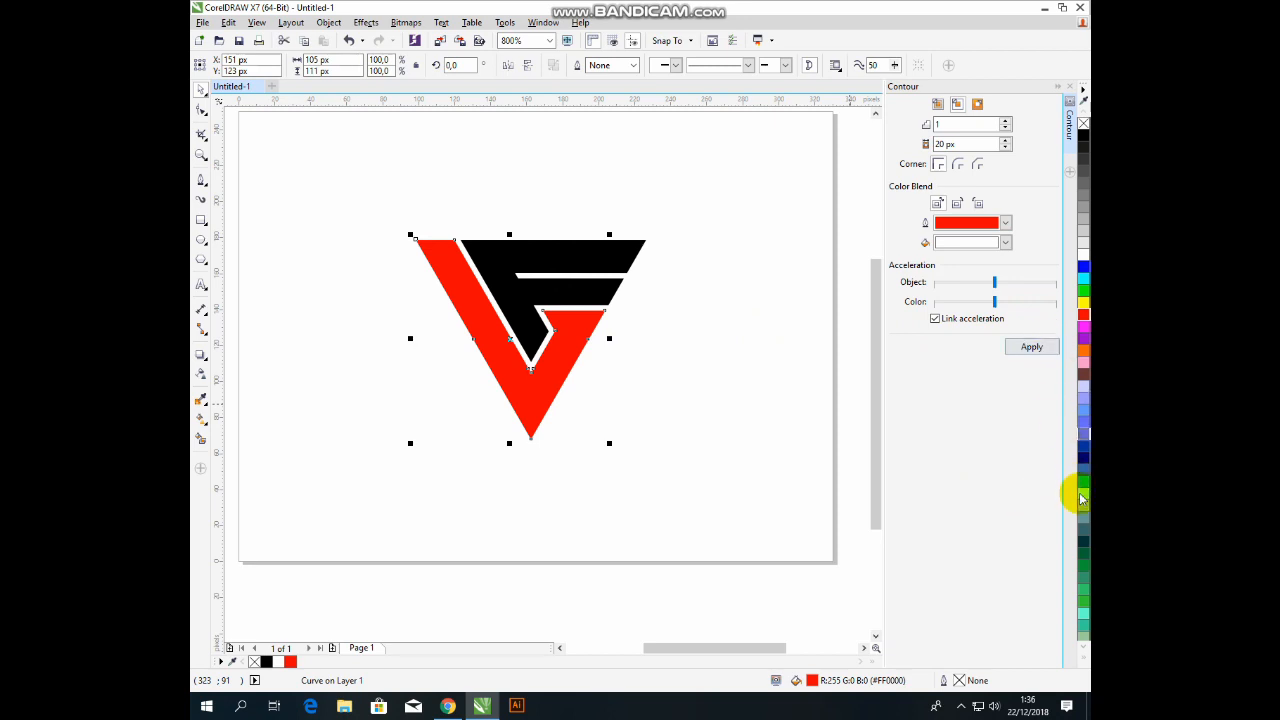
pyautogui.click(1082, 481)
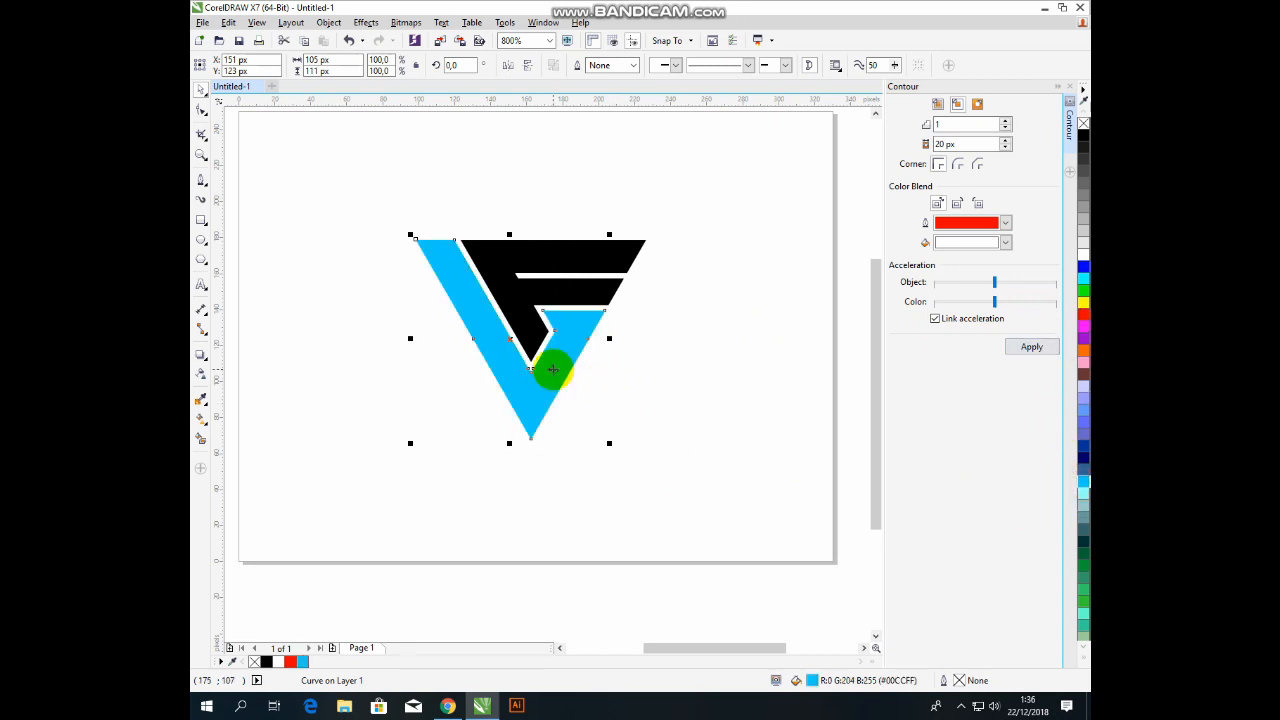
pyautogui.click(600, 298)
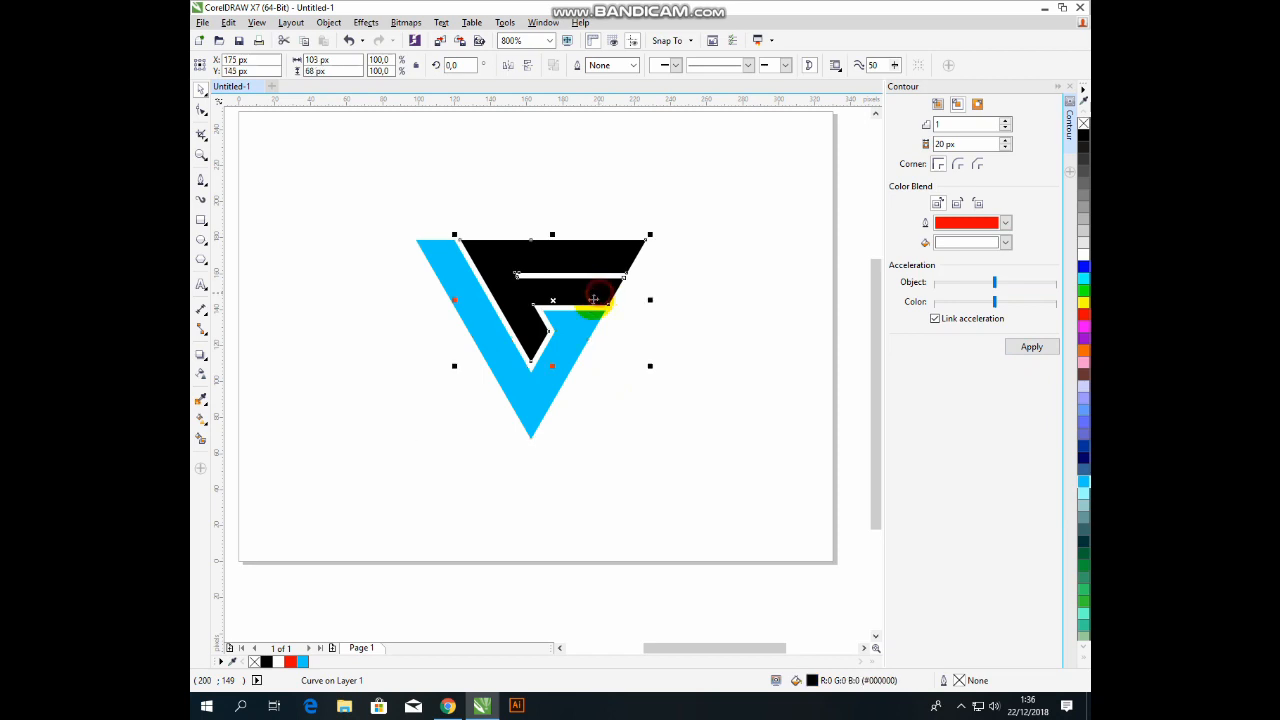
pyautogui.click(1083, 201)
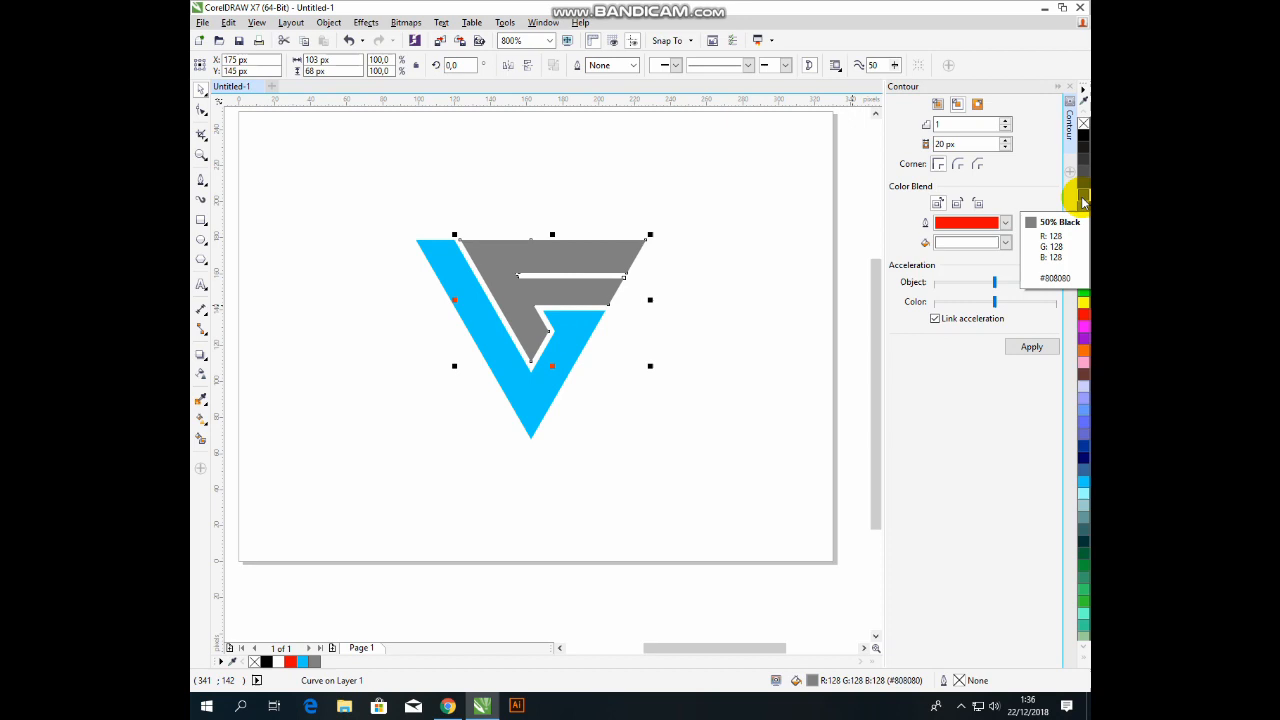
pyautogui.click(678, 401)
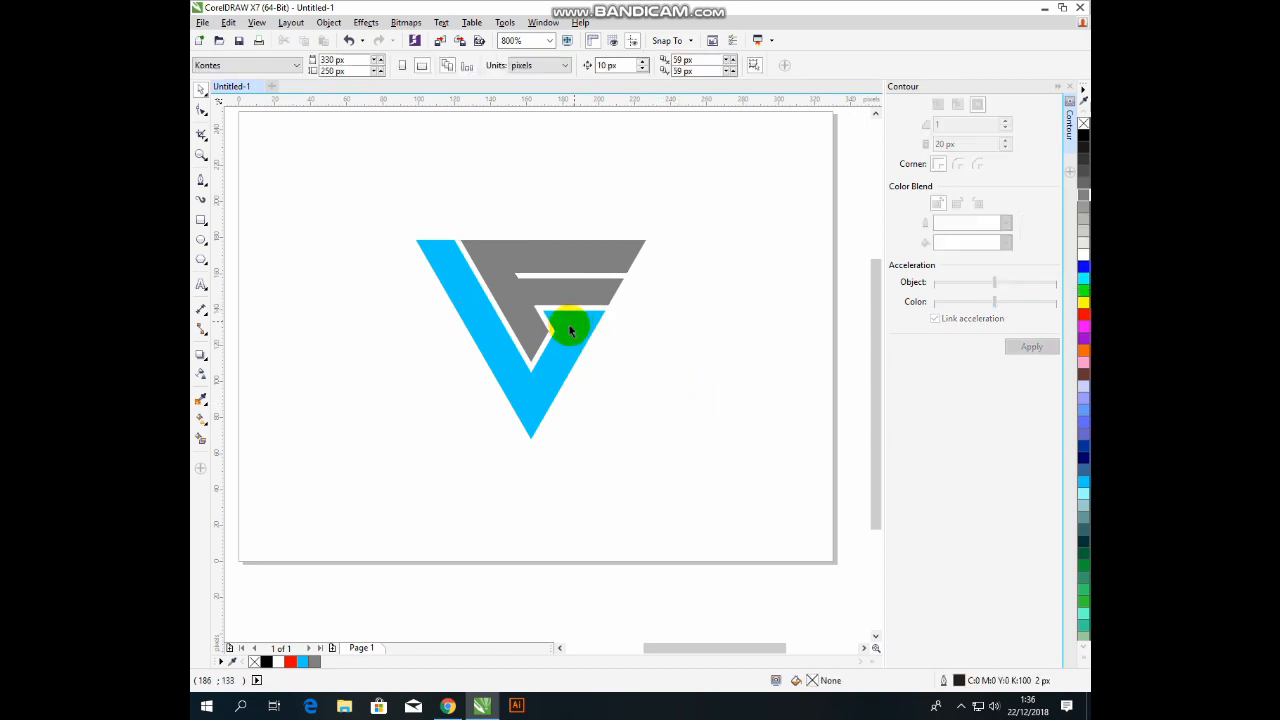
pyautogui.scroll(-1, 570, 330)
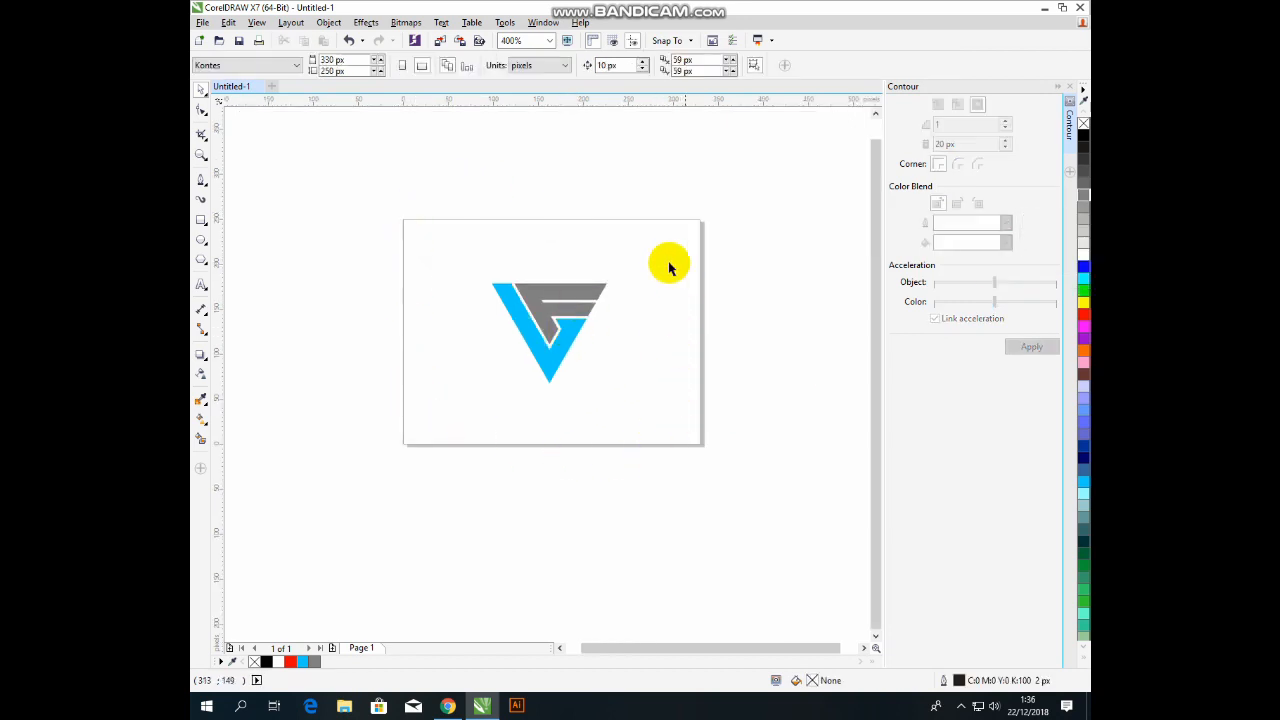
# Create a black page-sized 330 × 250 px background rectangle with its outline set to None.
pyautogui.doubleClick(201, 221)
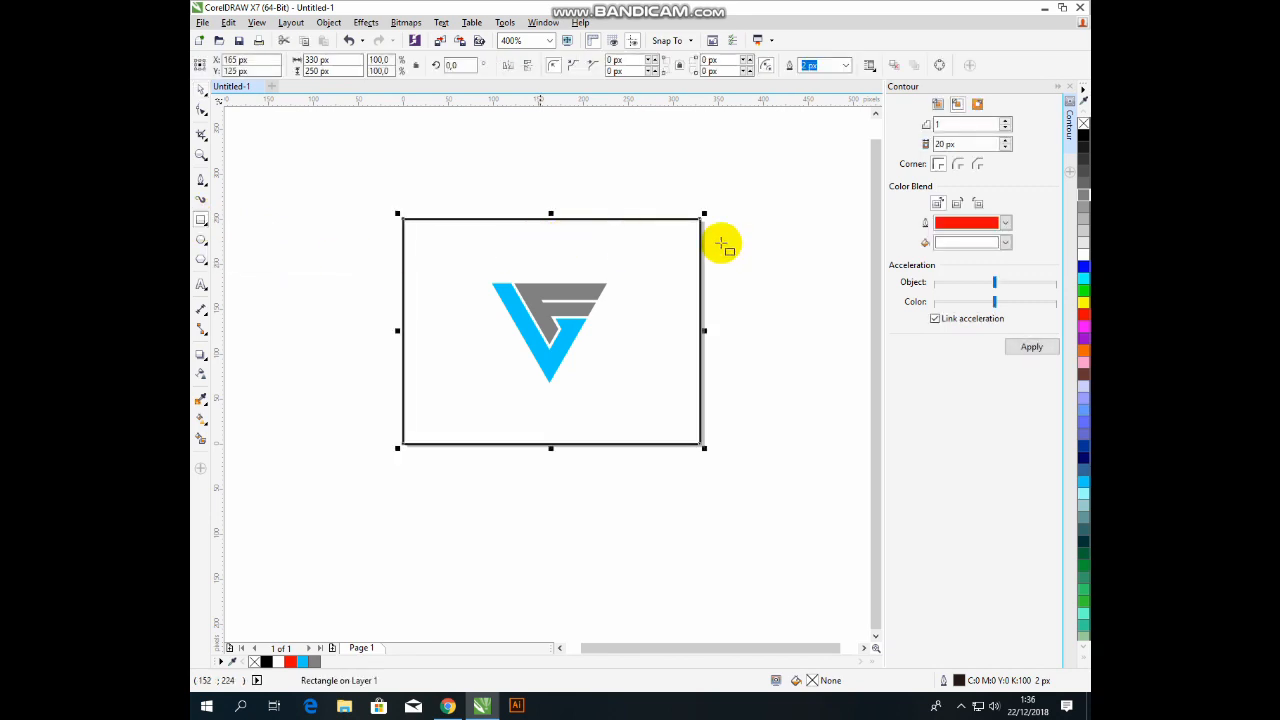
pyautogui.click(1083, 132)
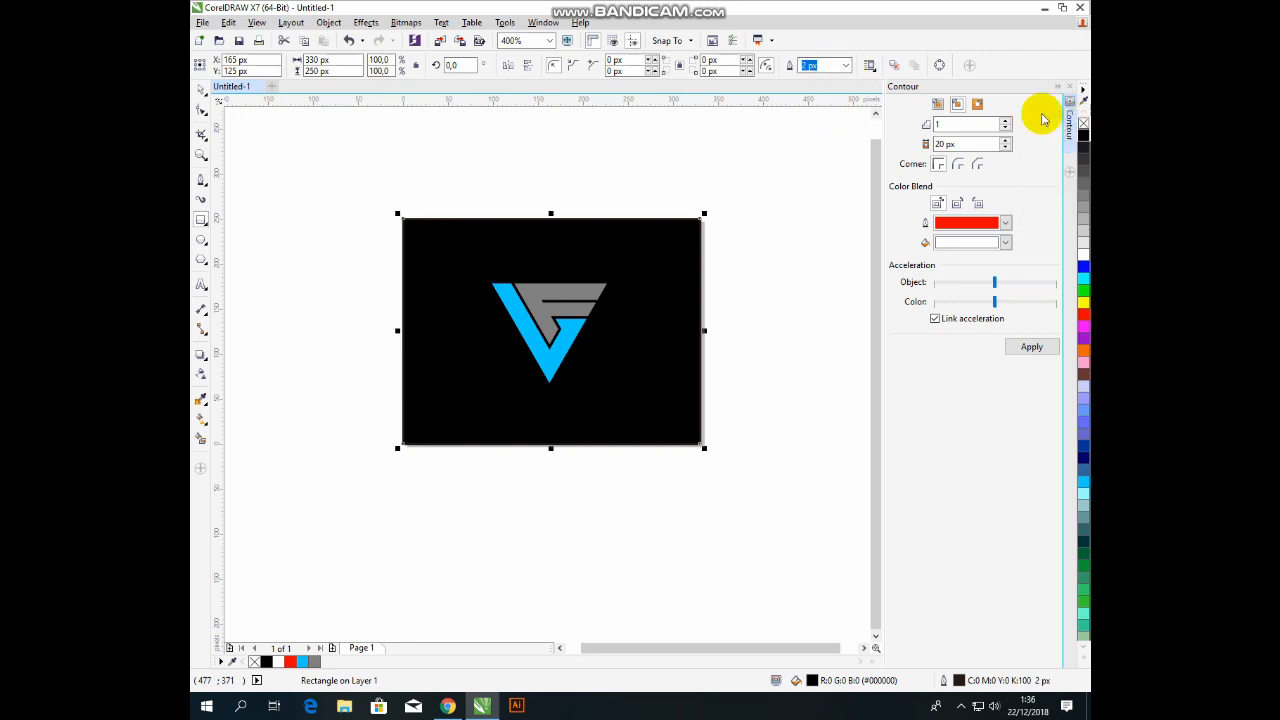
pyautogui.click(845, 66)
pyautogui.click(831, 86)
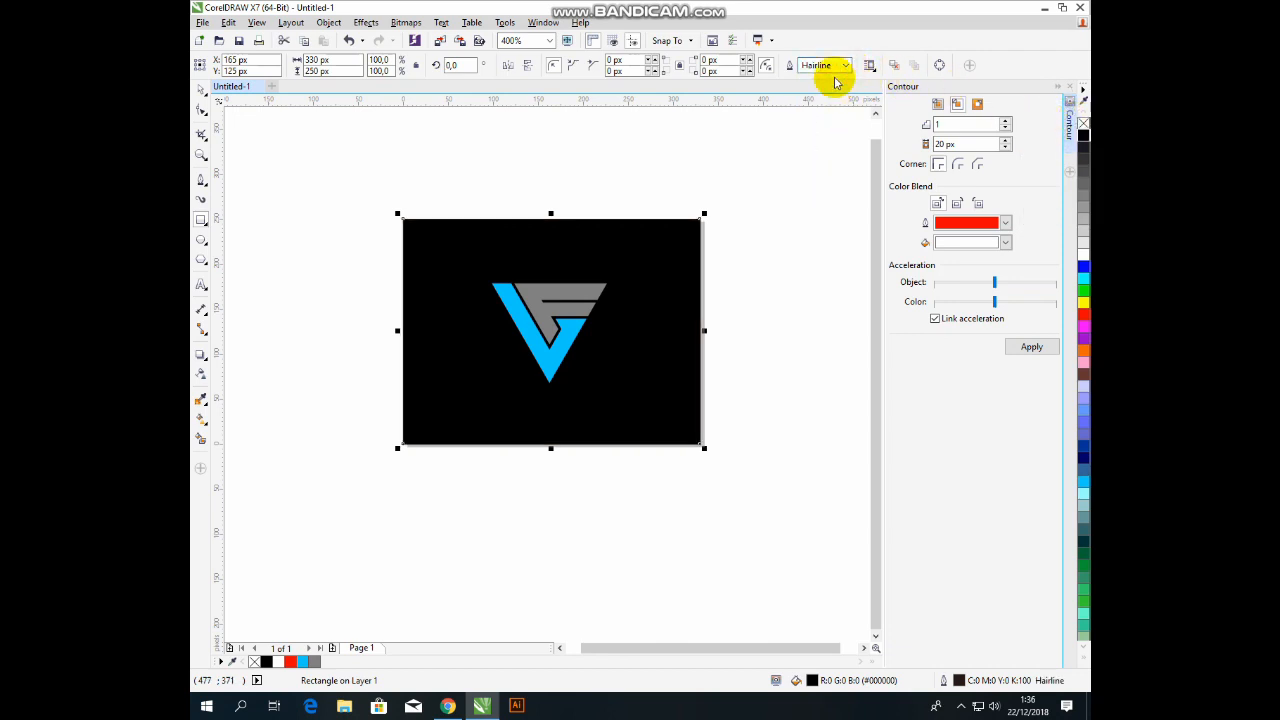
pyautogui.click(845, 66)
pyautogui.click(829, 77)
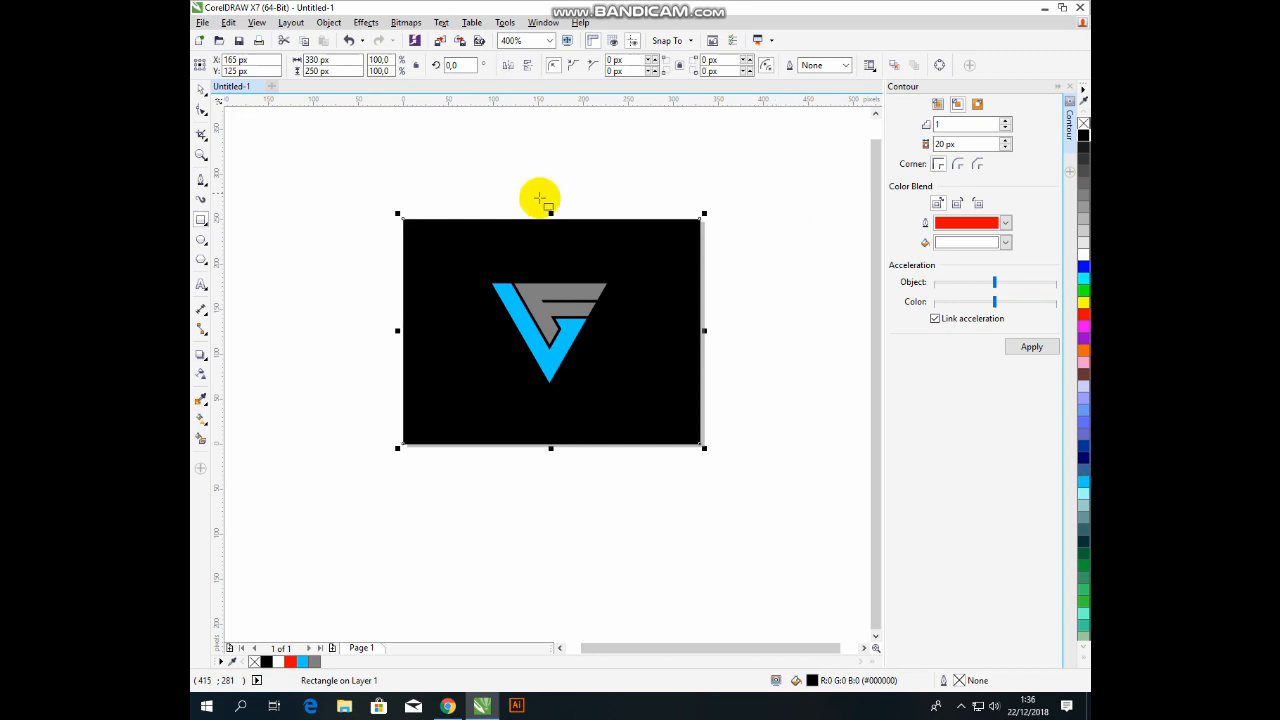
pyautogui.click(523, 163)
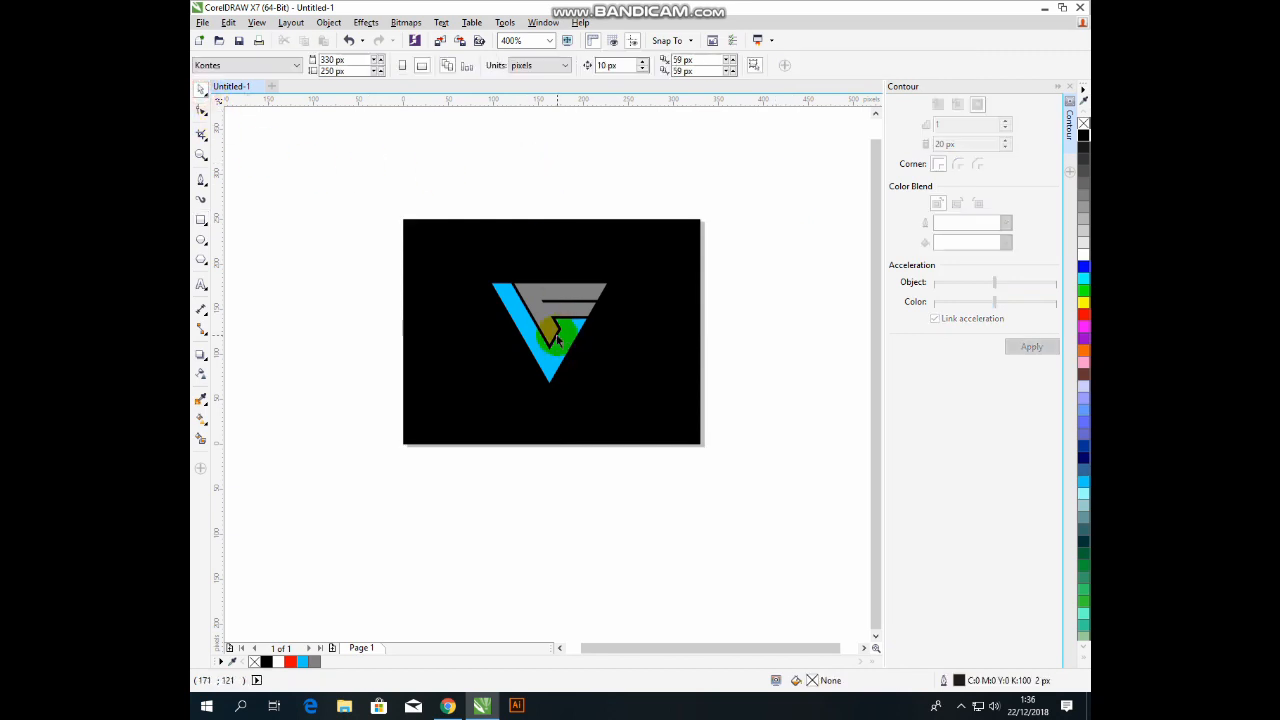
pyautogui.click(530, 328)
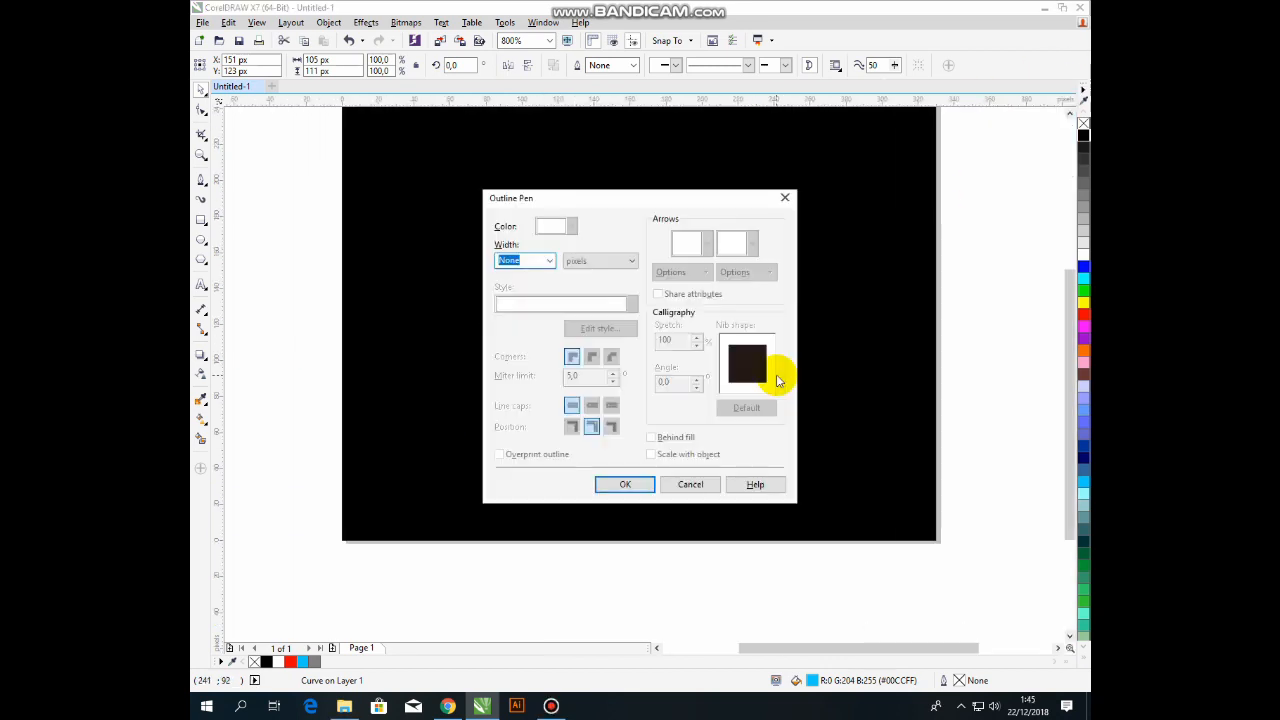
pyautogui.click(785, 197)
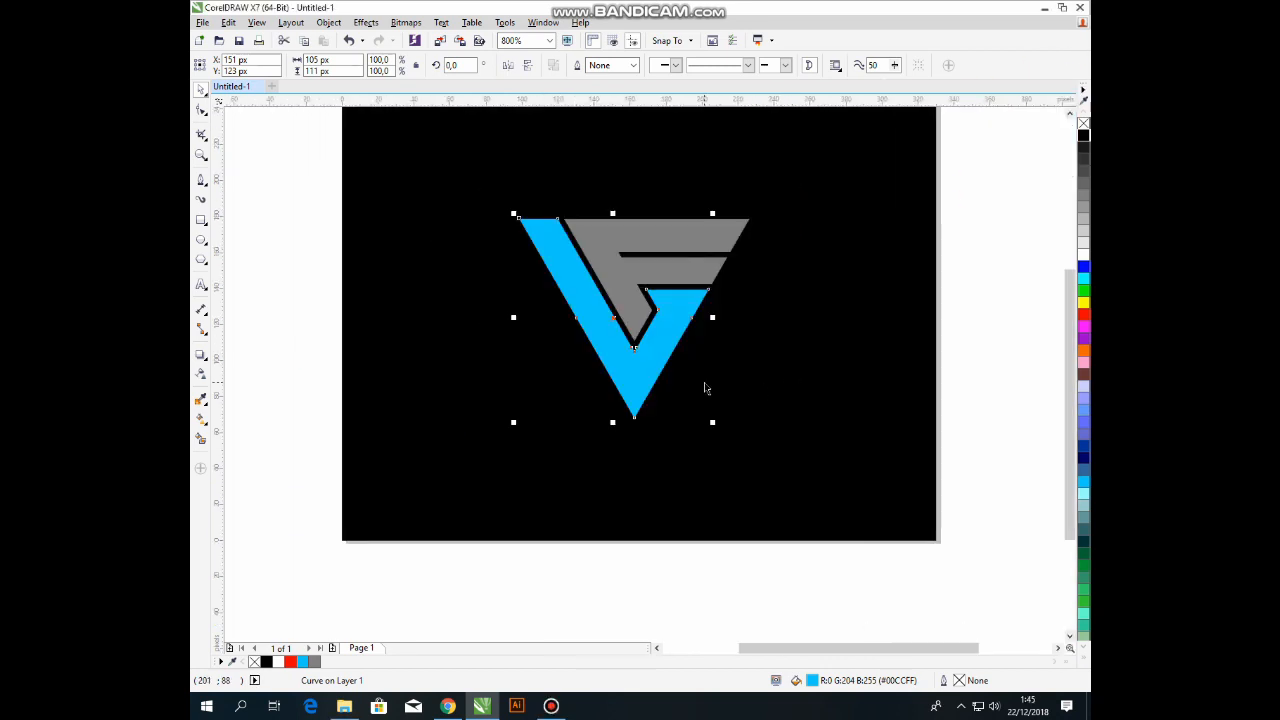
pyautogui.scroll(-1, 604, 438)
pyautogui.scroll(1, 626, 355)
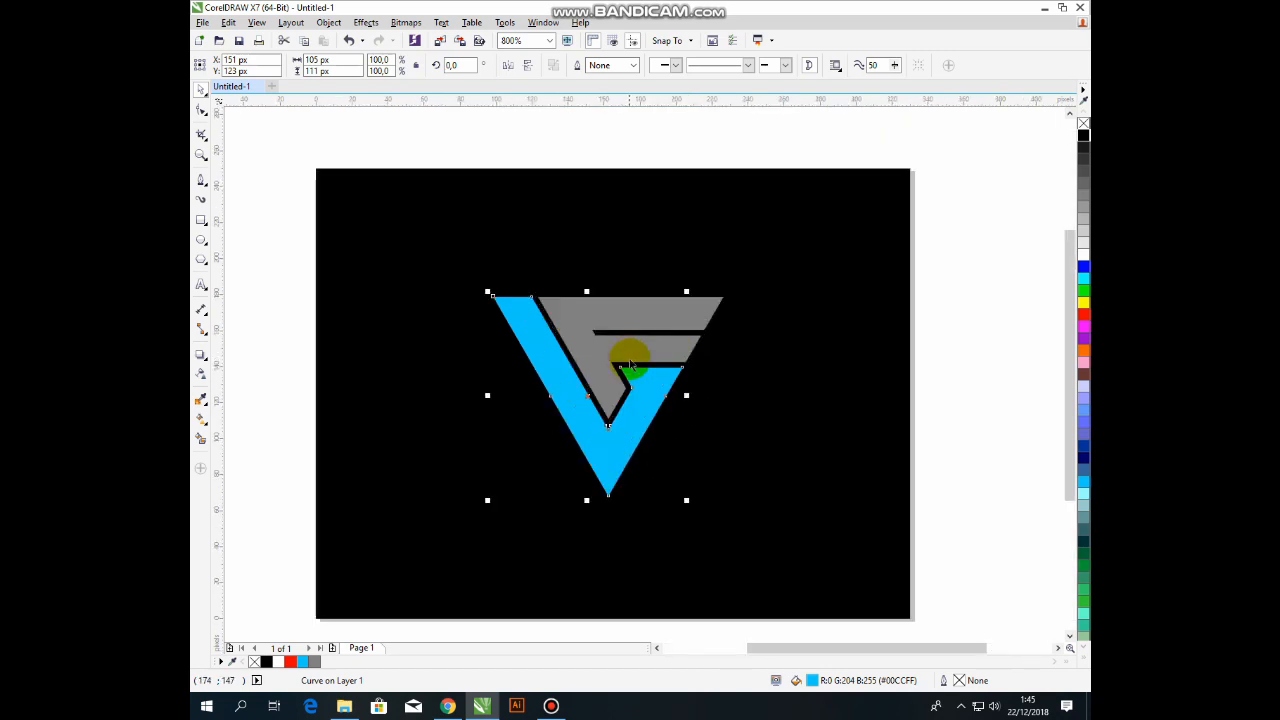
pyautogui.scroll(-1, 620, 345)
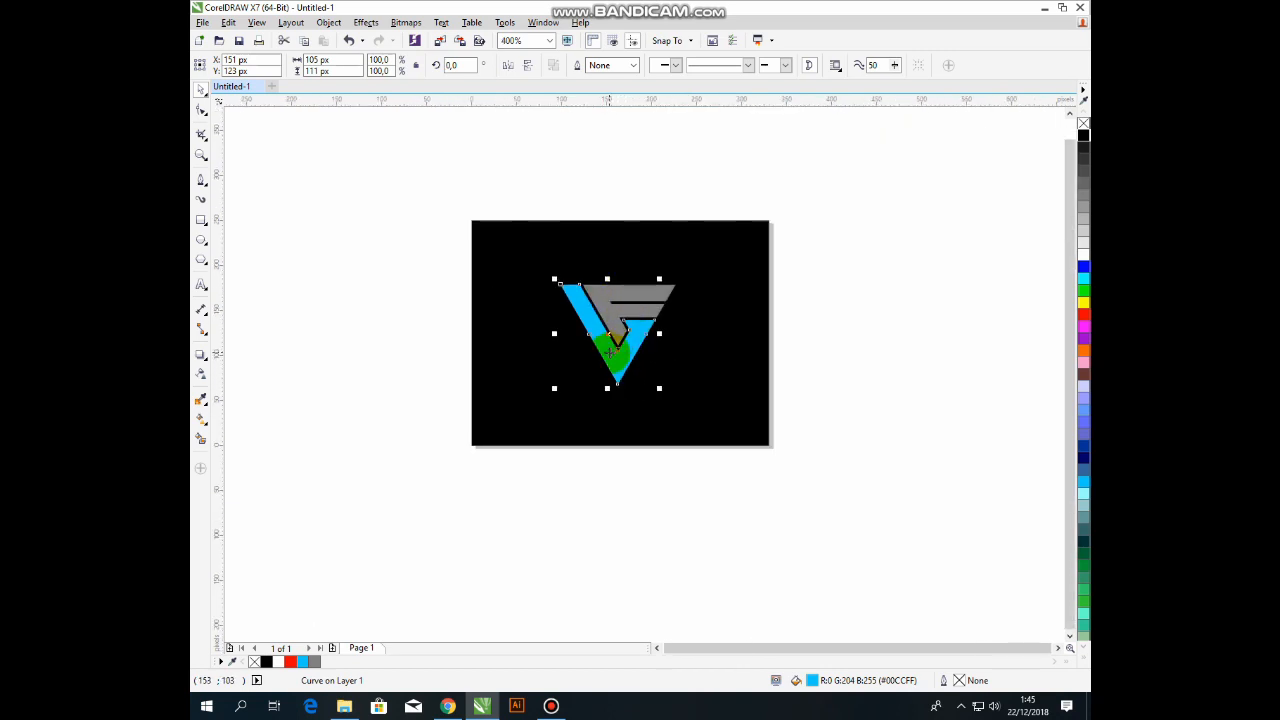
pyautogui.click(656, 186)
pyautogui.click(627, 293)
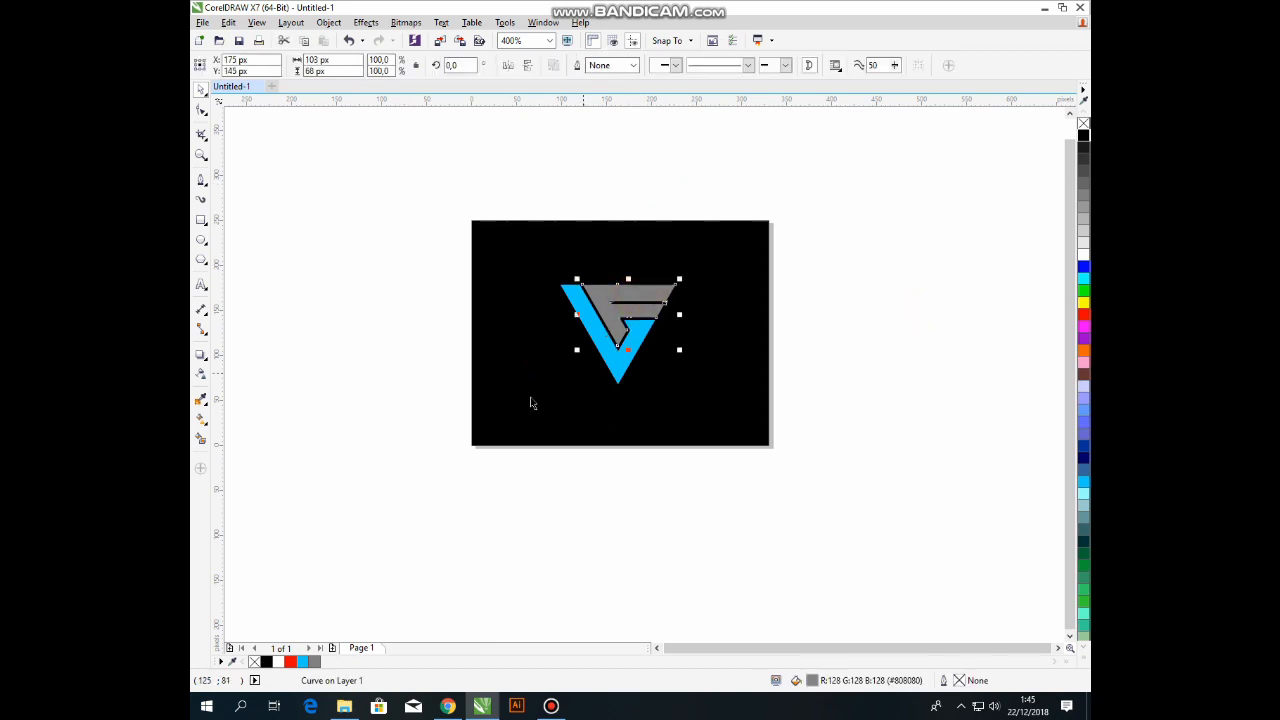
# Lay a linear grey fountain fill across the F and add a white stop for a silver look.
pyautogui.click(201, 421)
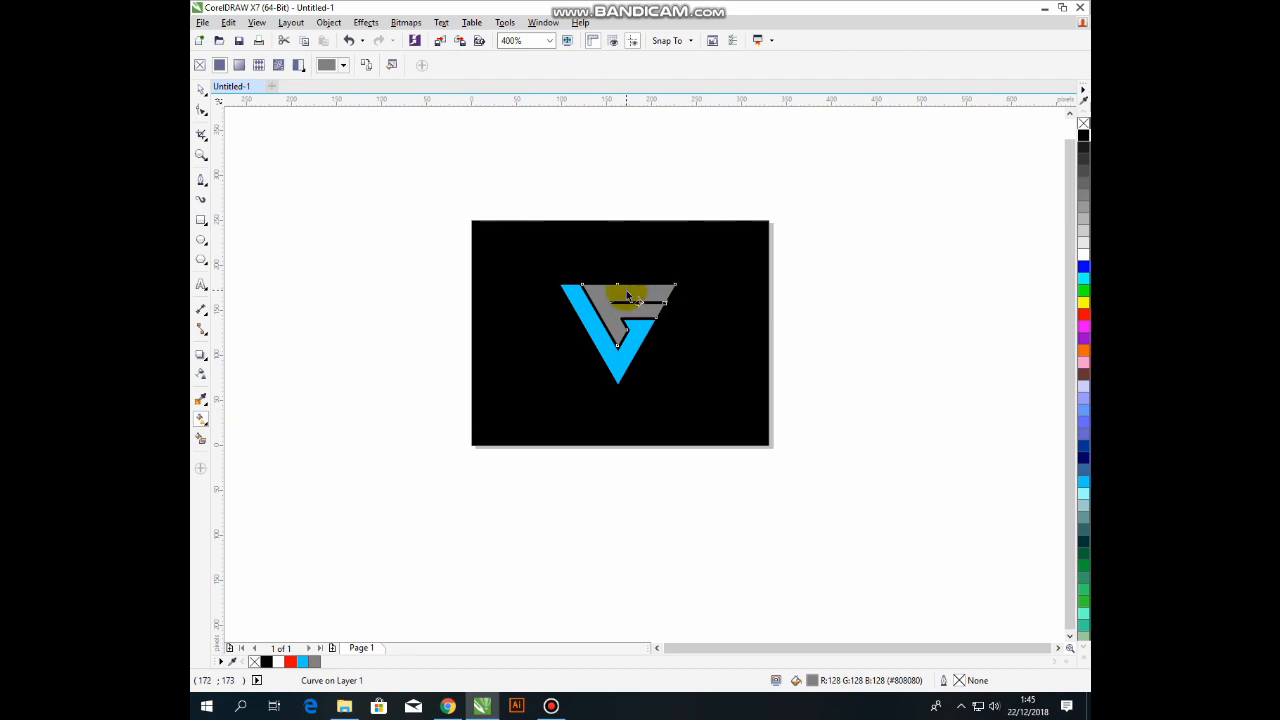
pyautogui.moveTo(627, 296); pyautogui.dragTo(641, 360)
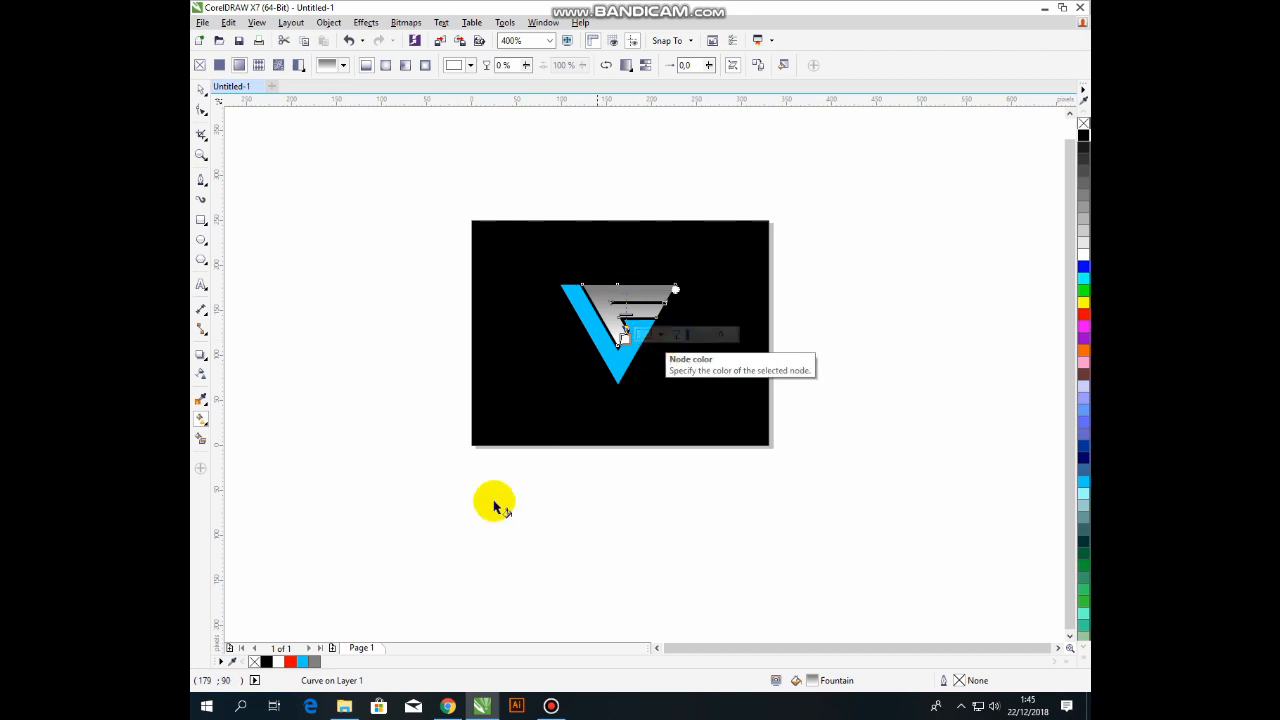
pyautogui.click(314, 661)
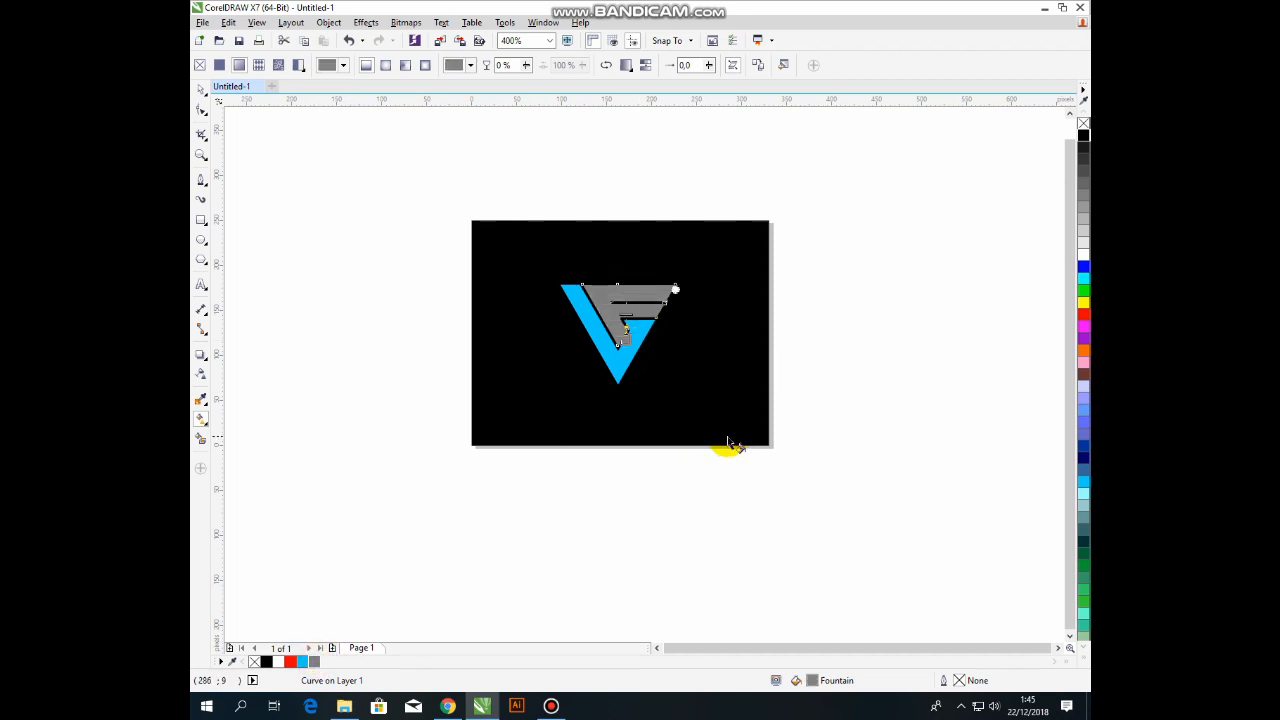
pyautogui.click(1083, 254)
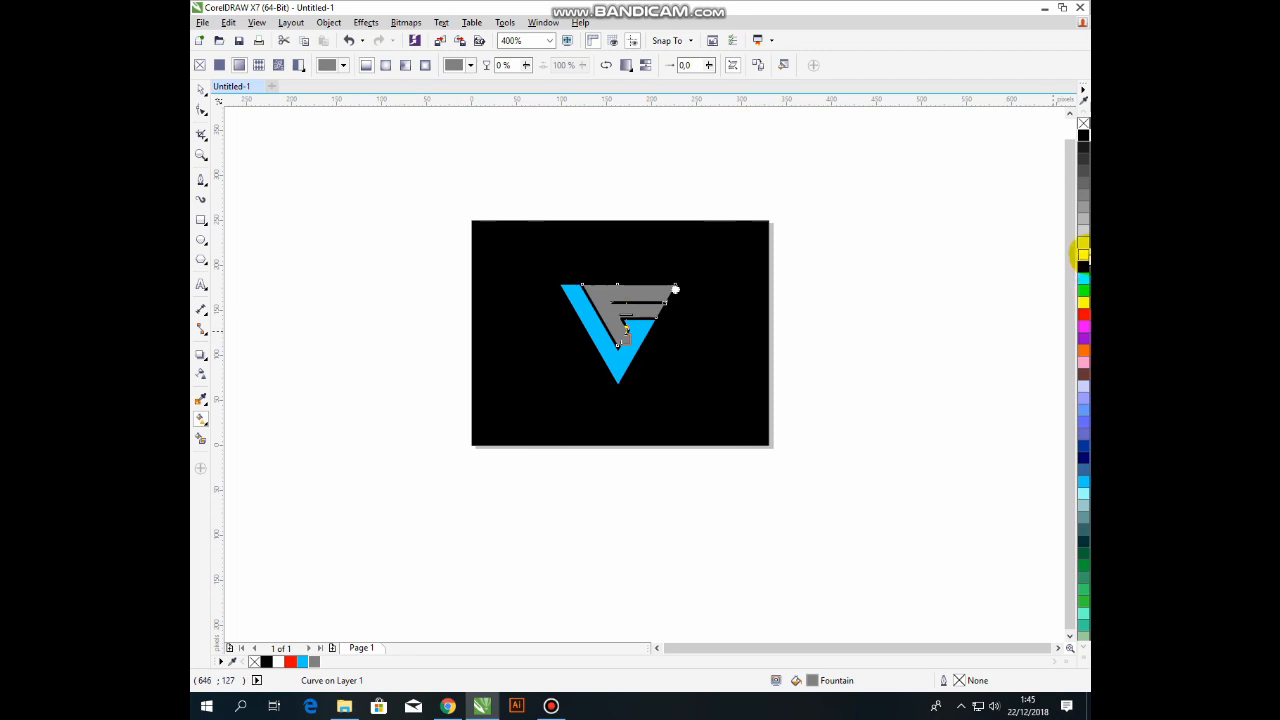
pyautogui.moveTo(628, 307); pyautogui.dragTo(625, 274)
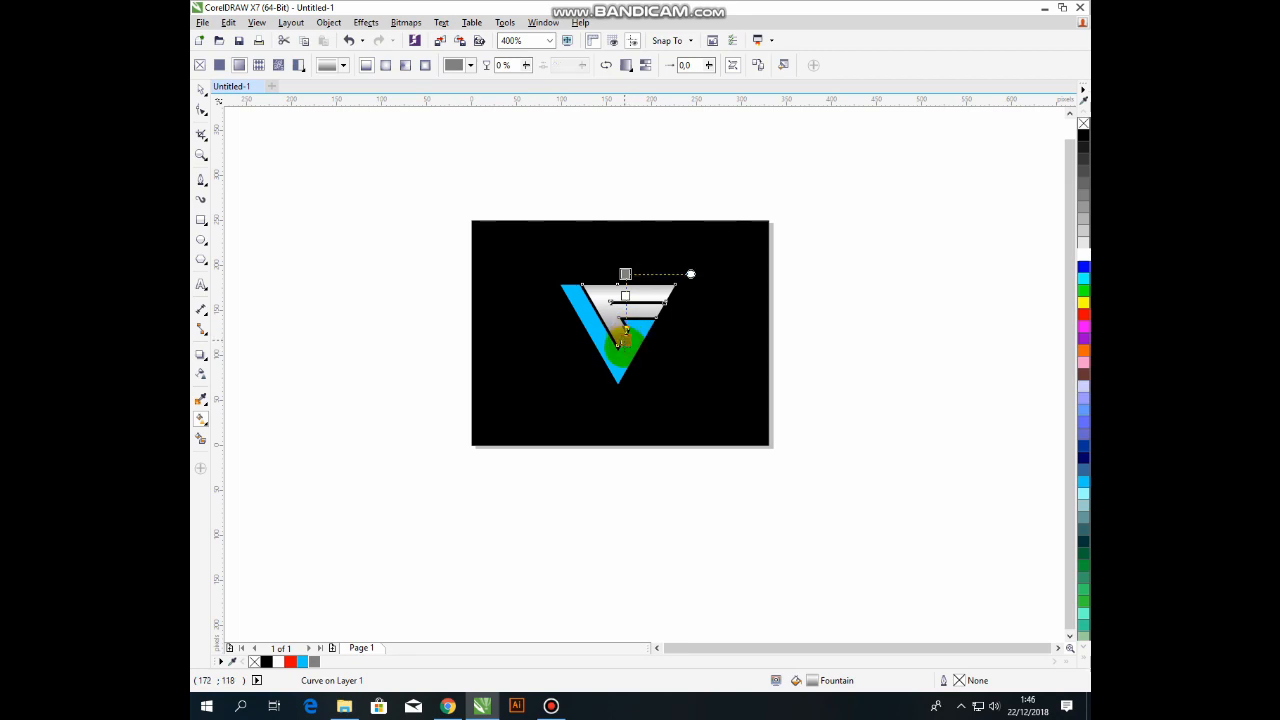
pyautogui.click(663, 180)
pyautogui.click(620, 323)
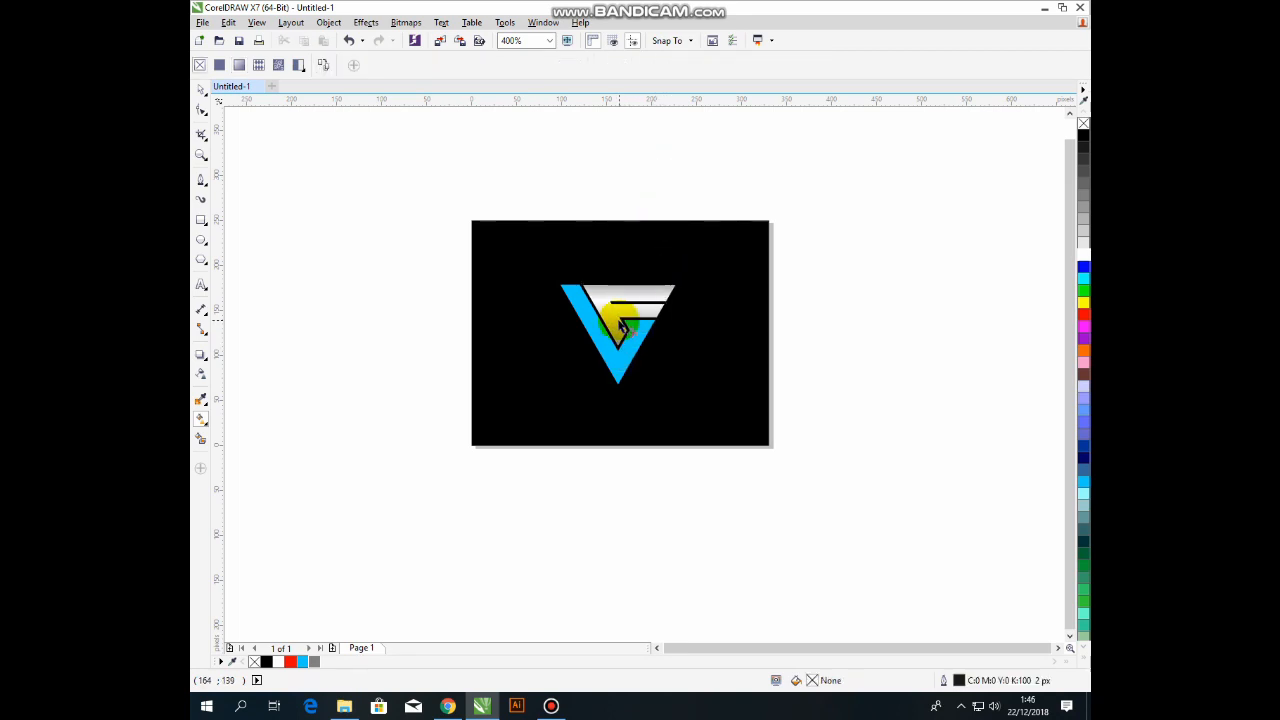
pyautogui.scroll(1, 620, 323)
pyautogui.click(614, 263)
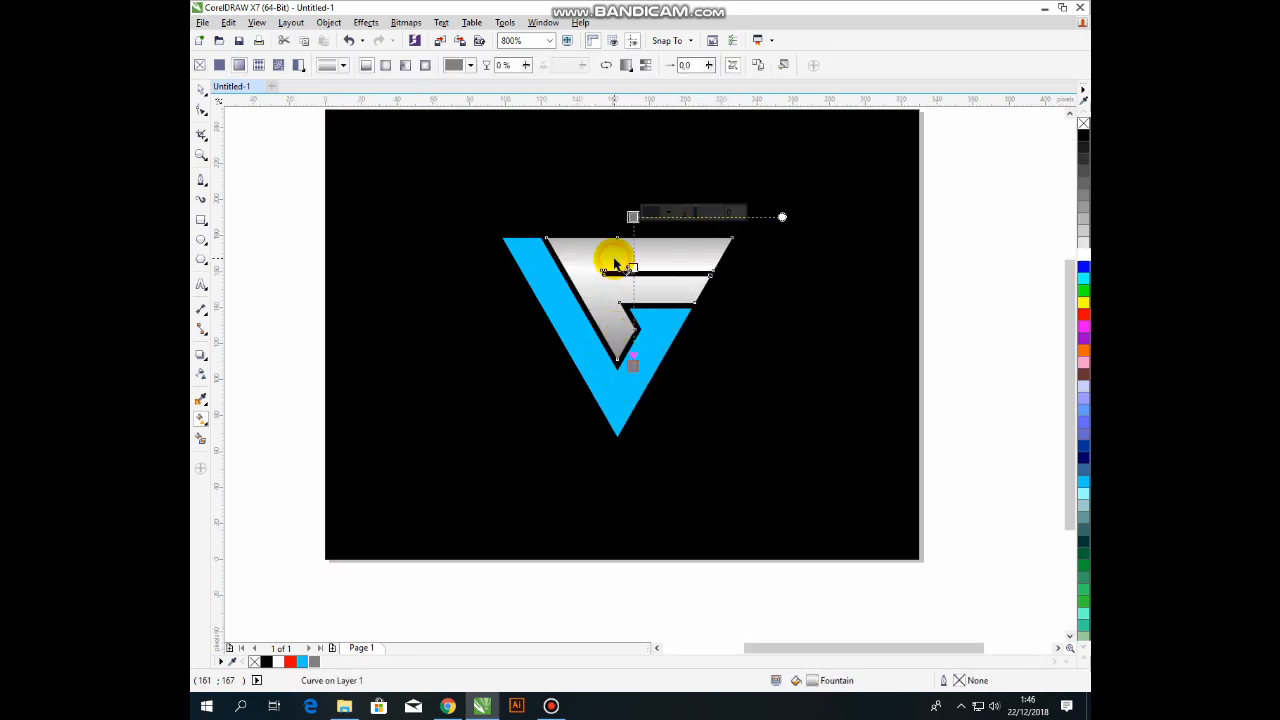
pyautogui.click(571, 329)
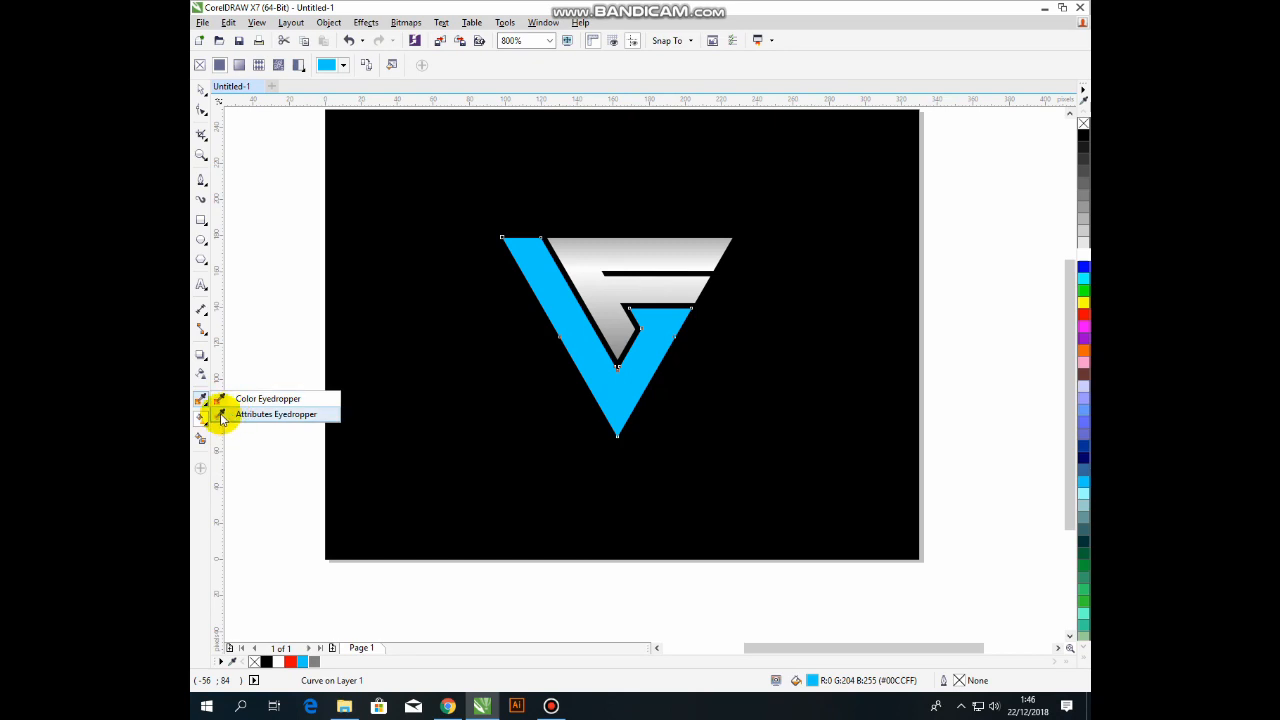
pyautogui.click(222, 414)
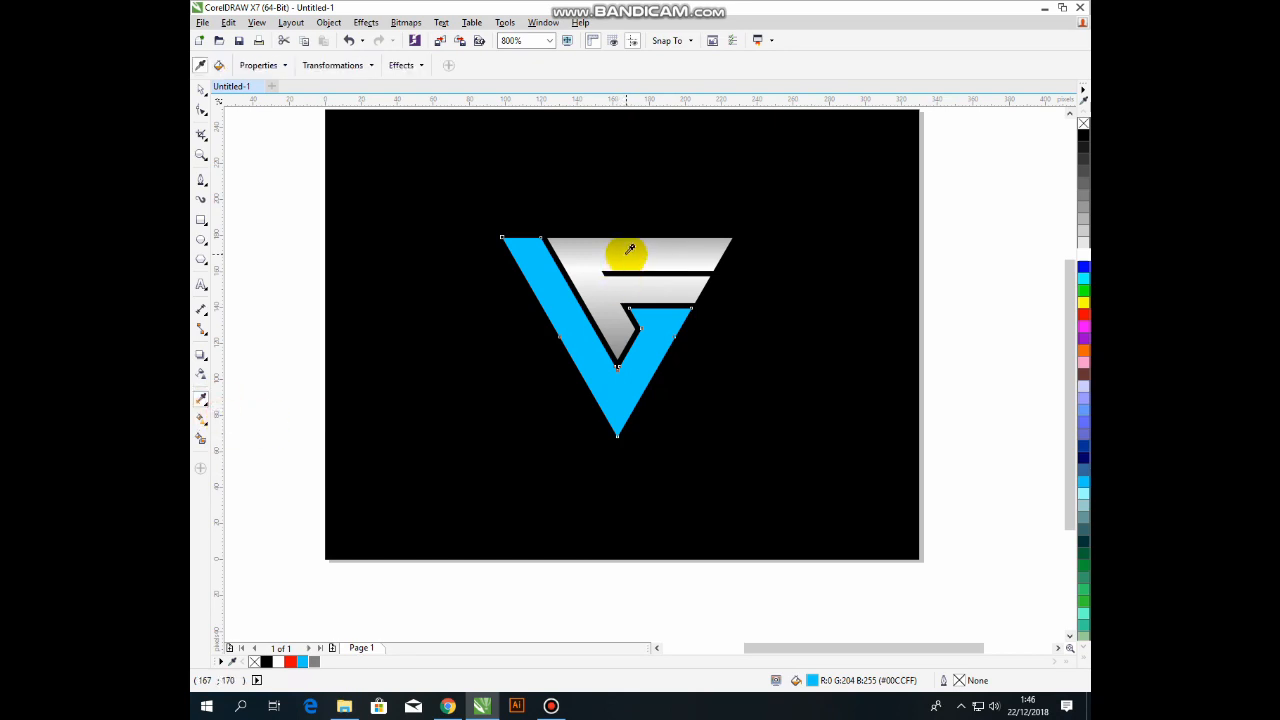
pyautogui.click(555, 307)
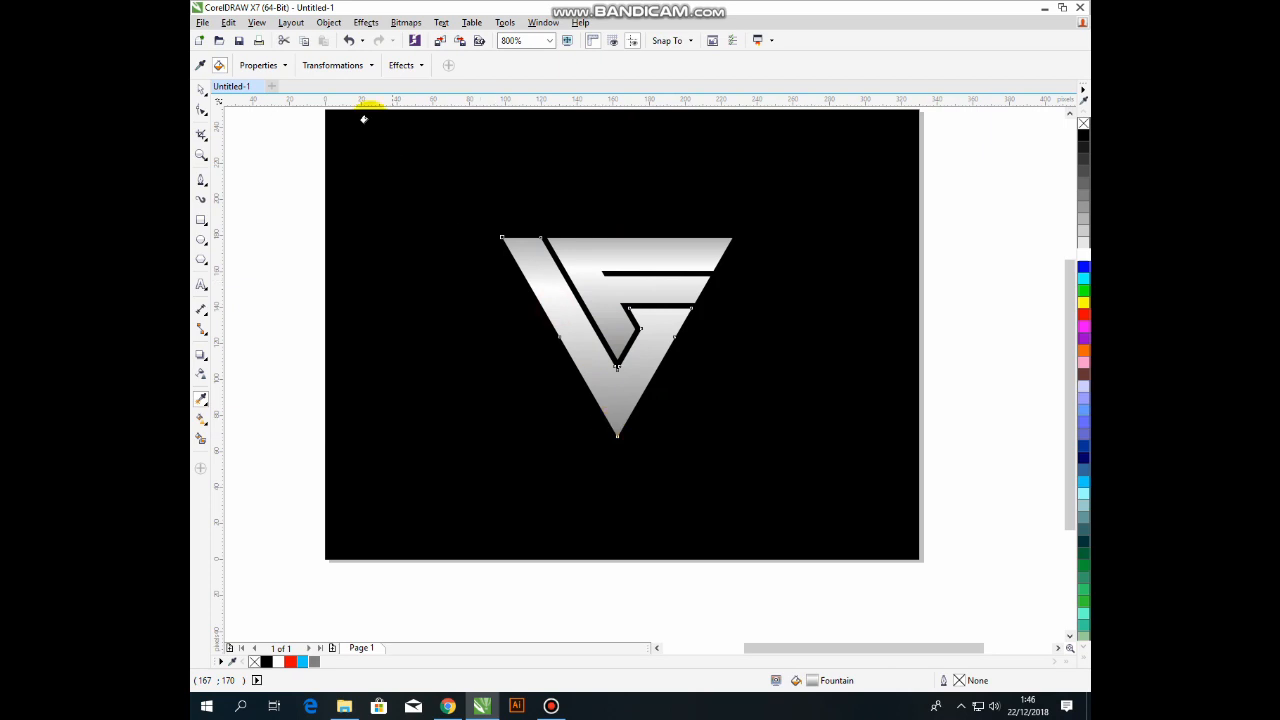
pyautogui.click(349, 40)
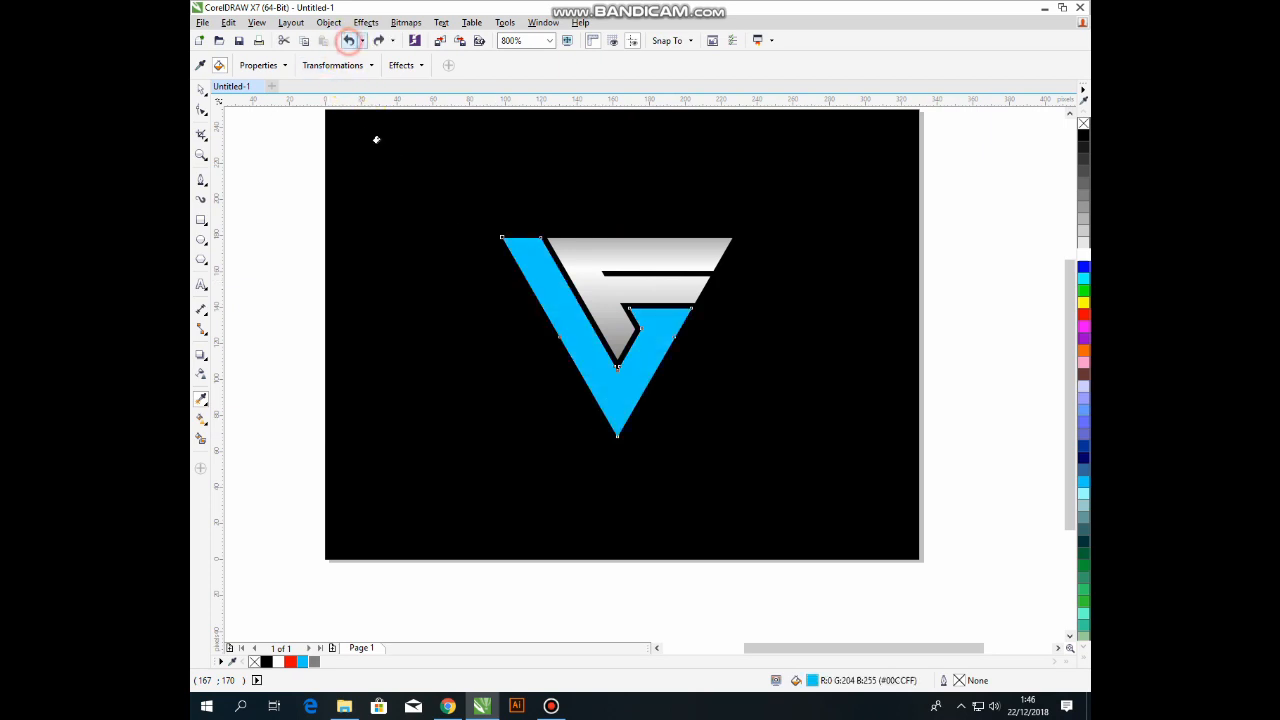
pyautogui.click(200, 87)
pyautogui.click(312, 288)
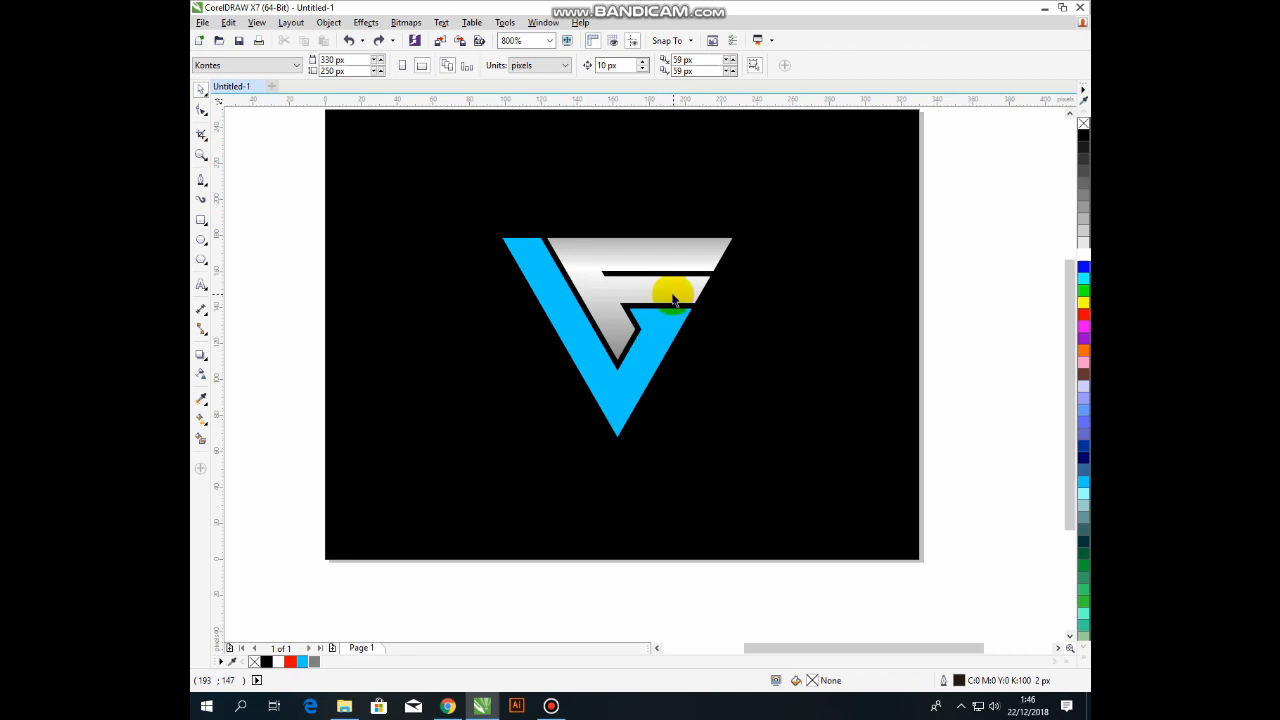
pyautogui.click(670, 333)
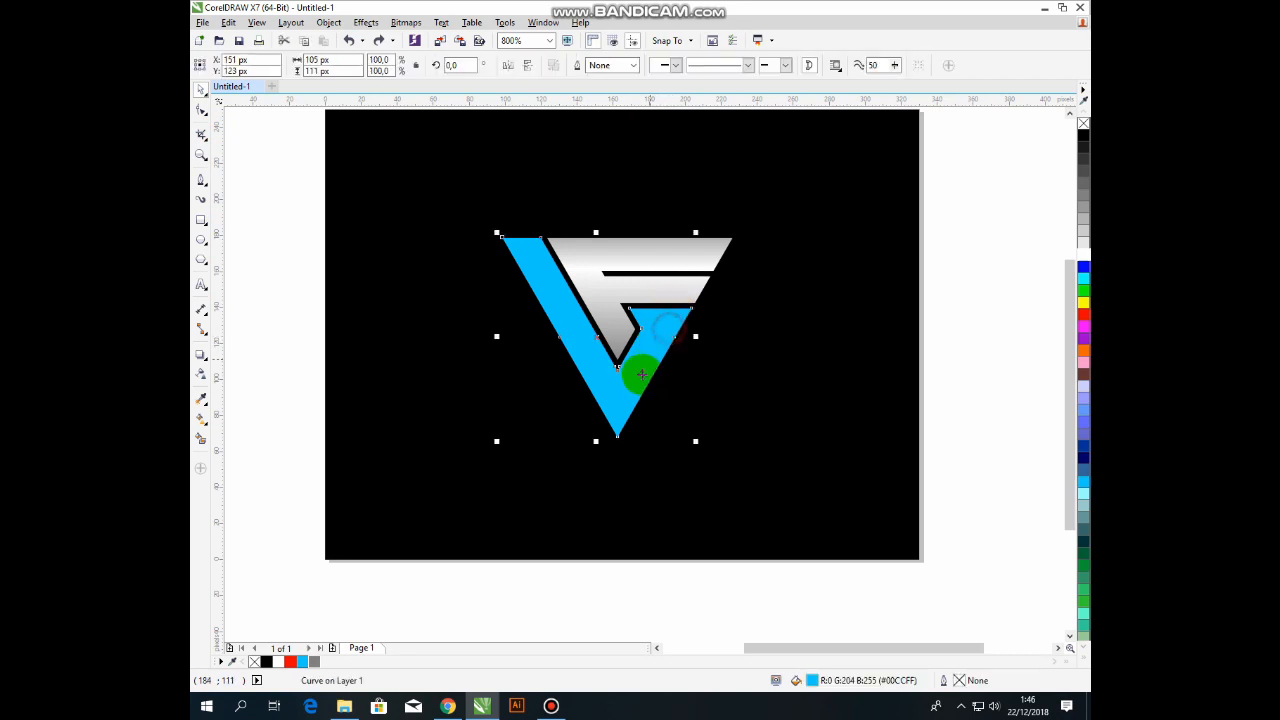
# Give the V an elliptical fountain fill from dark blue to cyan.
pyautogui.click(1084, 447)
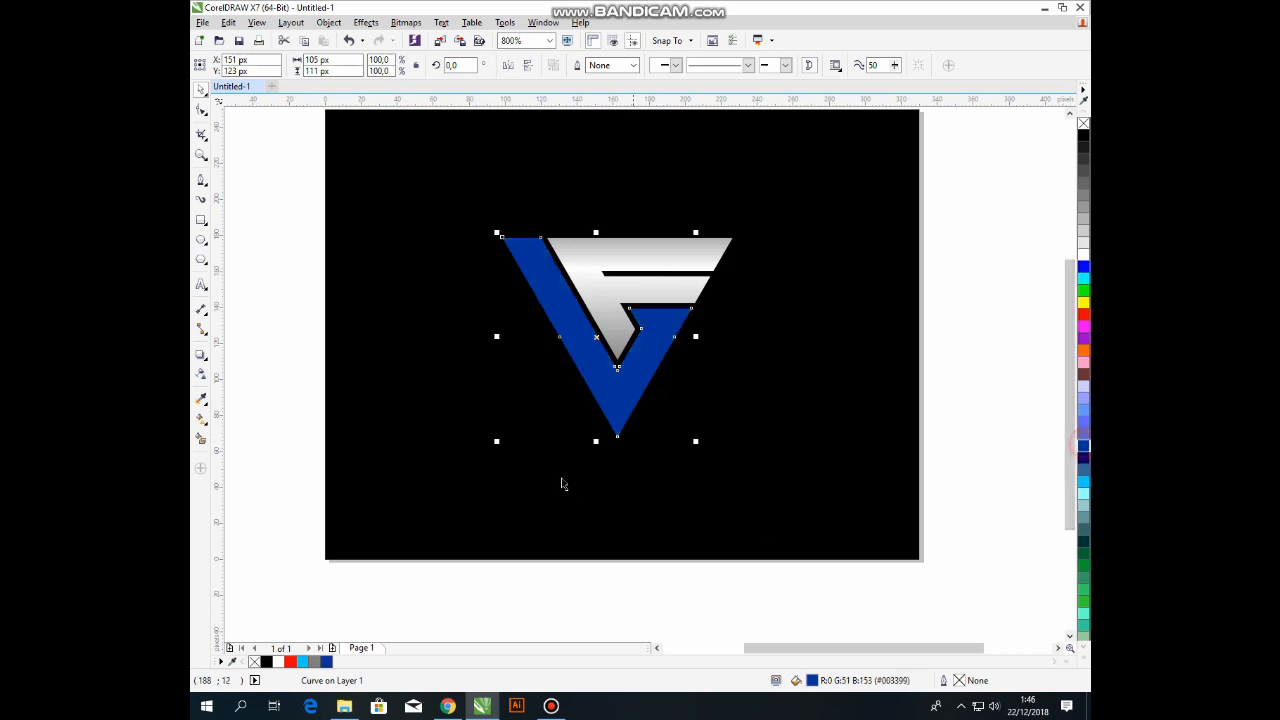
pyautogui.click(200, 421)
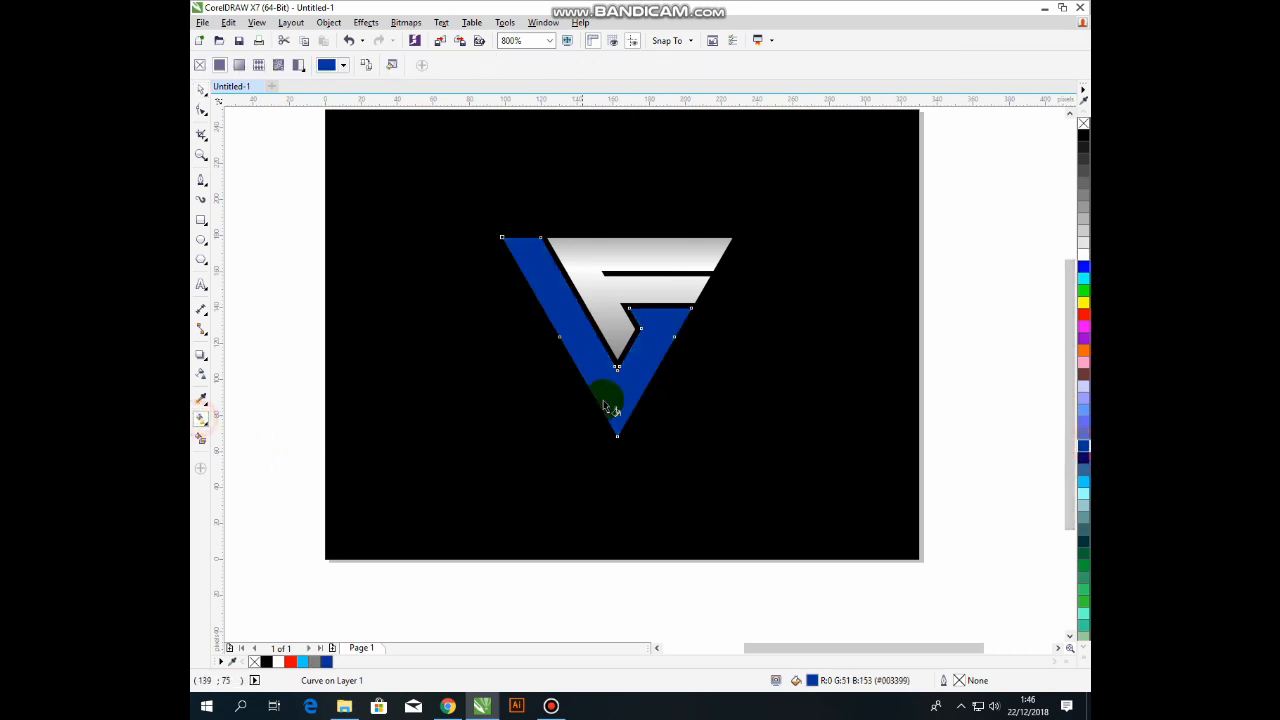
pyautogui.moveTo(548, 362); pyautogui.dragTo(700, 322)
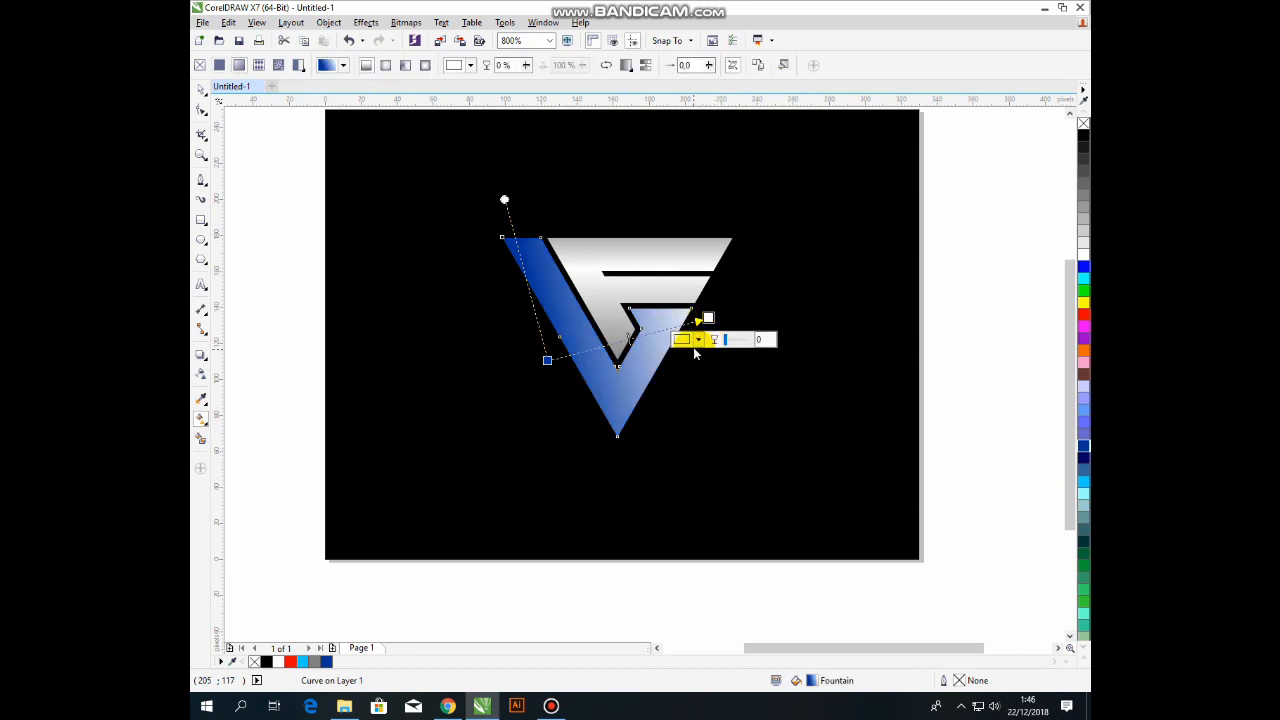
pyautogui.click(302, 662)
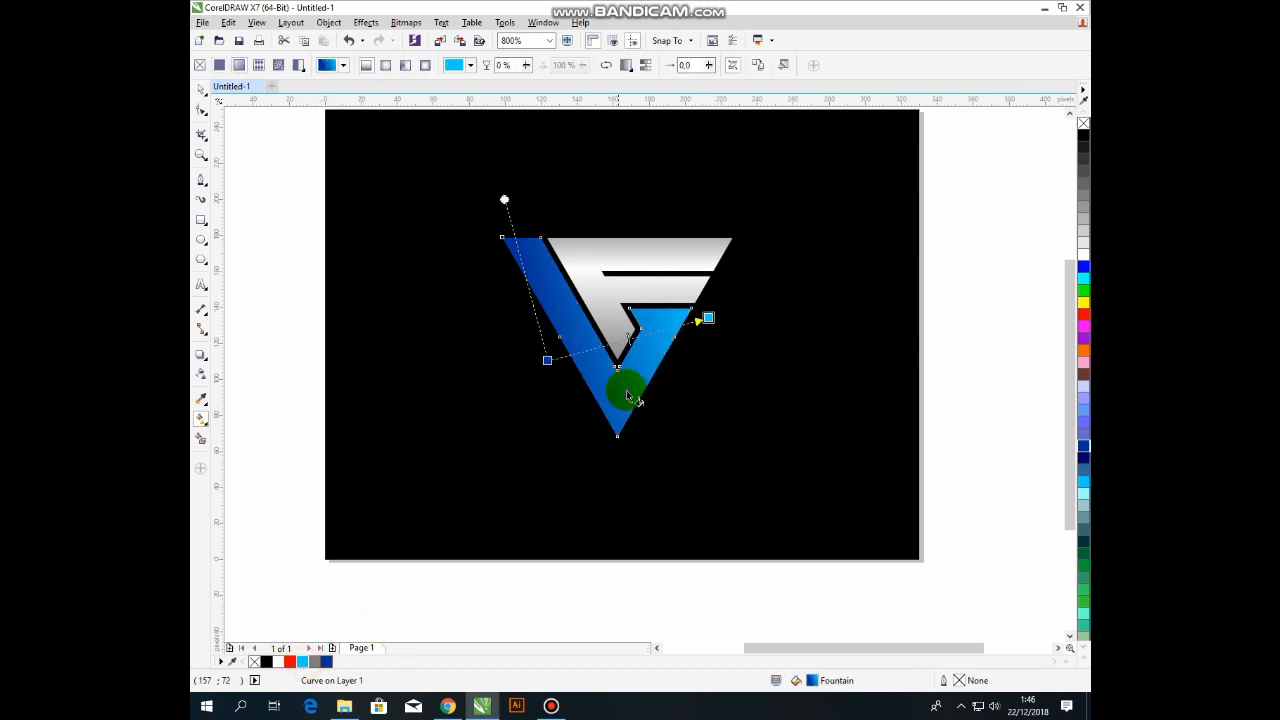
pyautogui.click(386, 70)
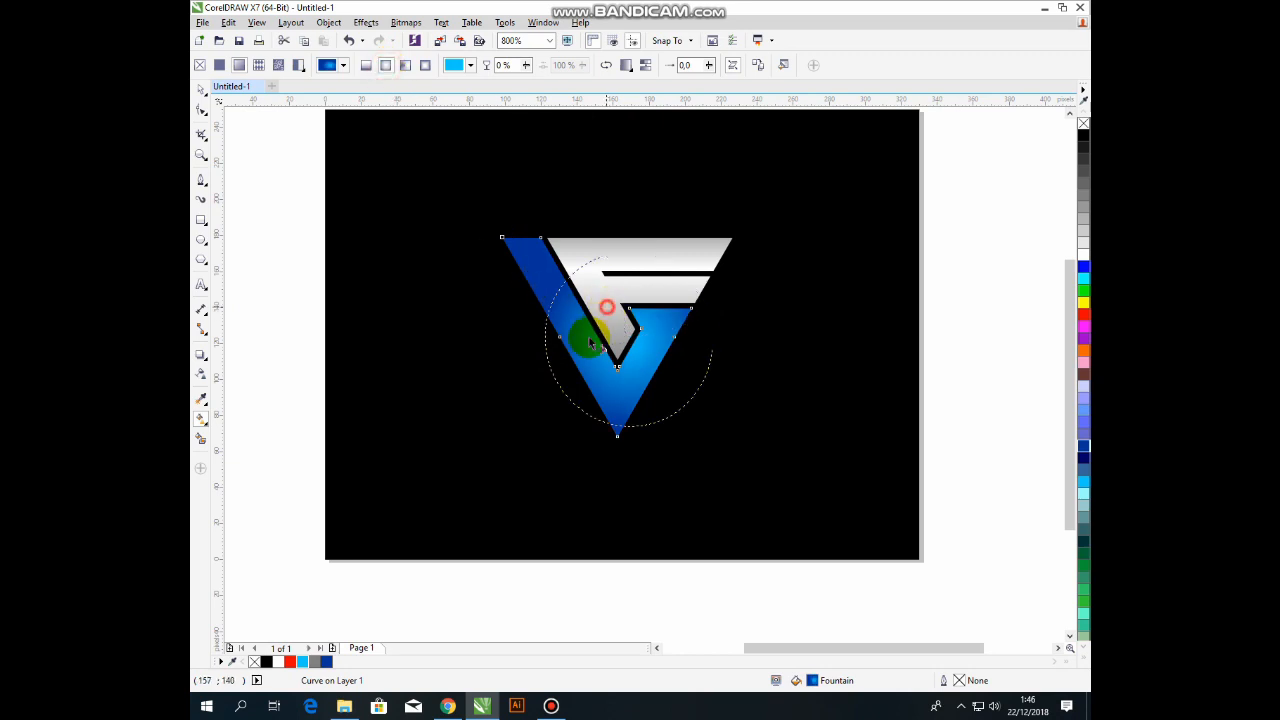
# Reshape the V's gradient into a wide tilted ellipse centred toward the right.
pyautogui.moveTo(586, 337); pyautogui.dragTo(543, 390)
pyautogui.moveTo(608, 306); pyautogui.dragTo(628, 297)
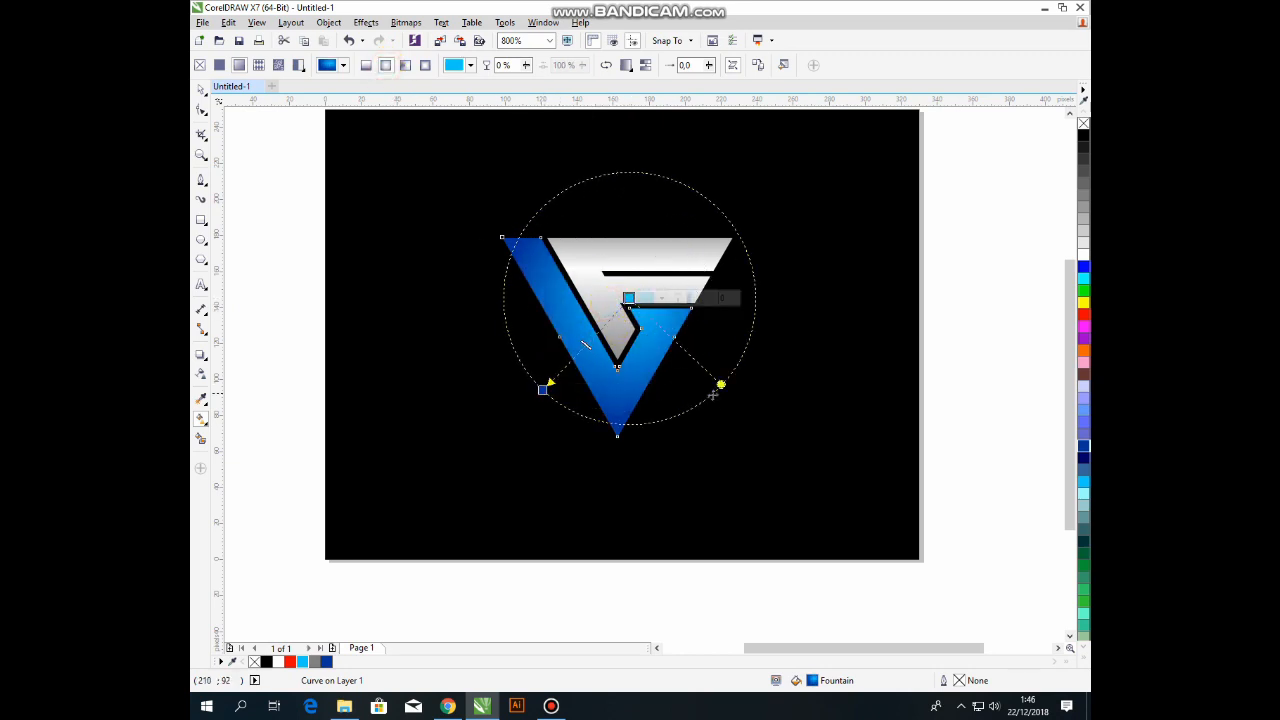
pyautogui.moveTo(721, 384); pyautogui.dragTo(797, 417)
pyautogui.moveTo(541, 389); pyautogui.dragTo(543, 366)
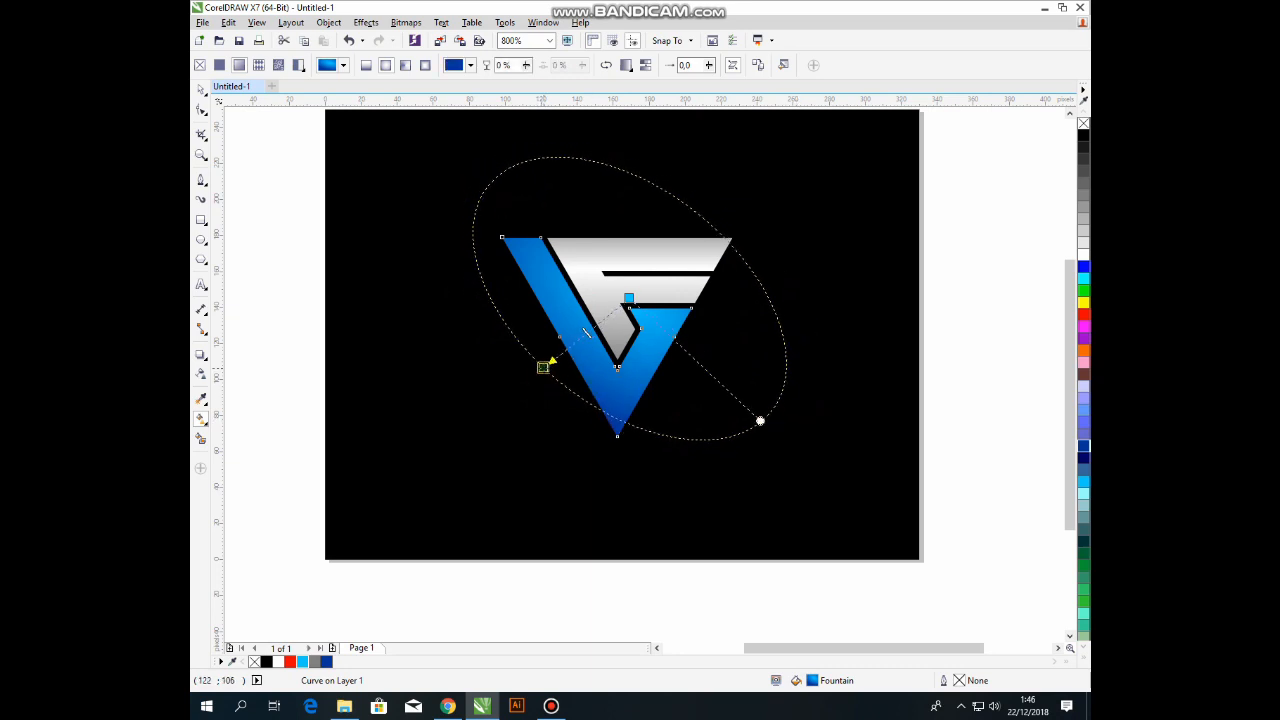
pyautogui.click(639, 298)
pyautogui.moveTo(632, 299); pyautogui.dragTo(631, 291)
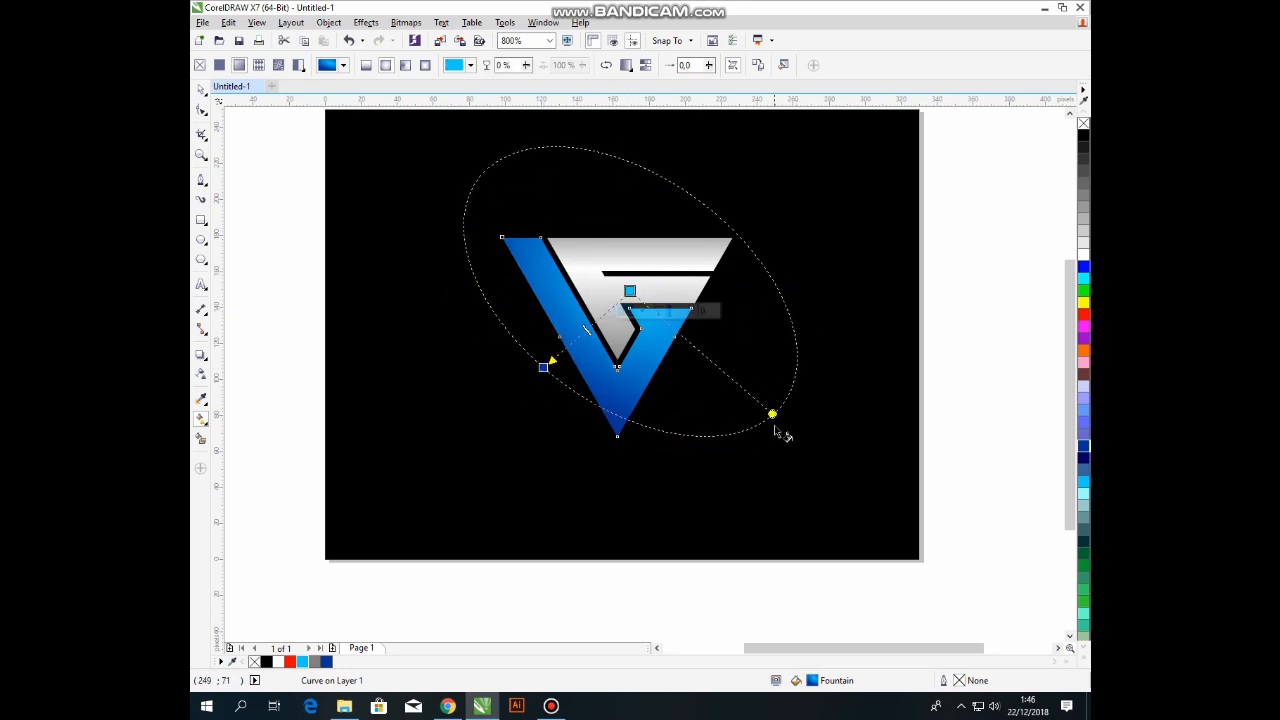
pyautogui.moveTo(774, 415); pyautogui.dragTo(748, 410)
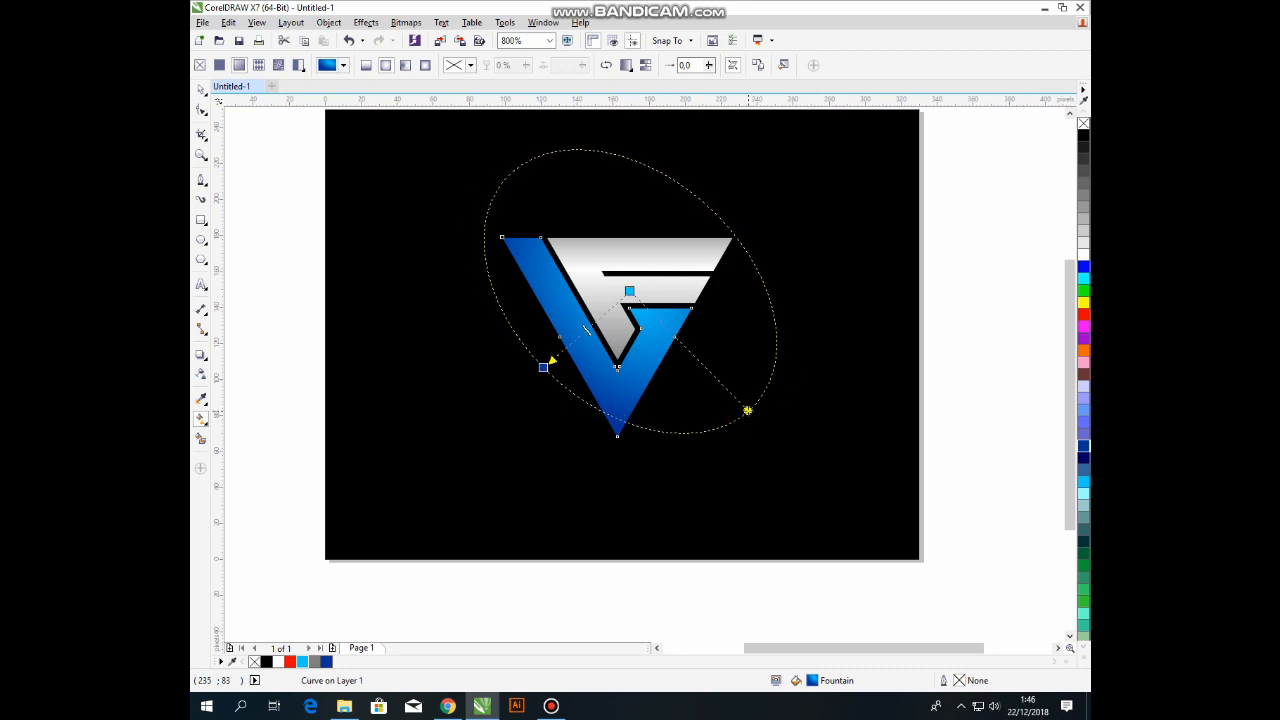
pyautogui.click(795, 366)
pyautogui.click(645, 253)
pyautogui.scroll(-1, 563, 350)
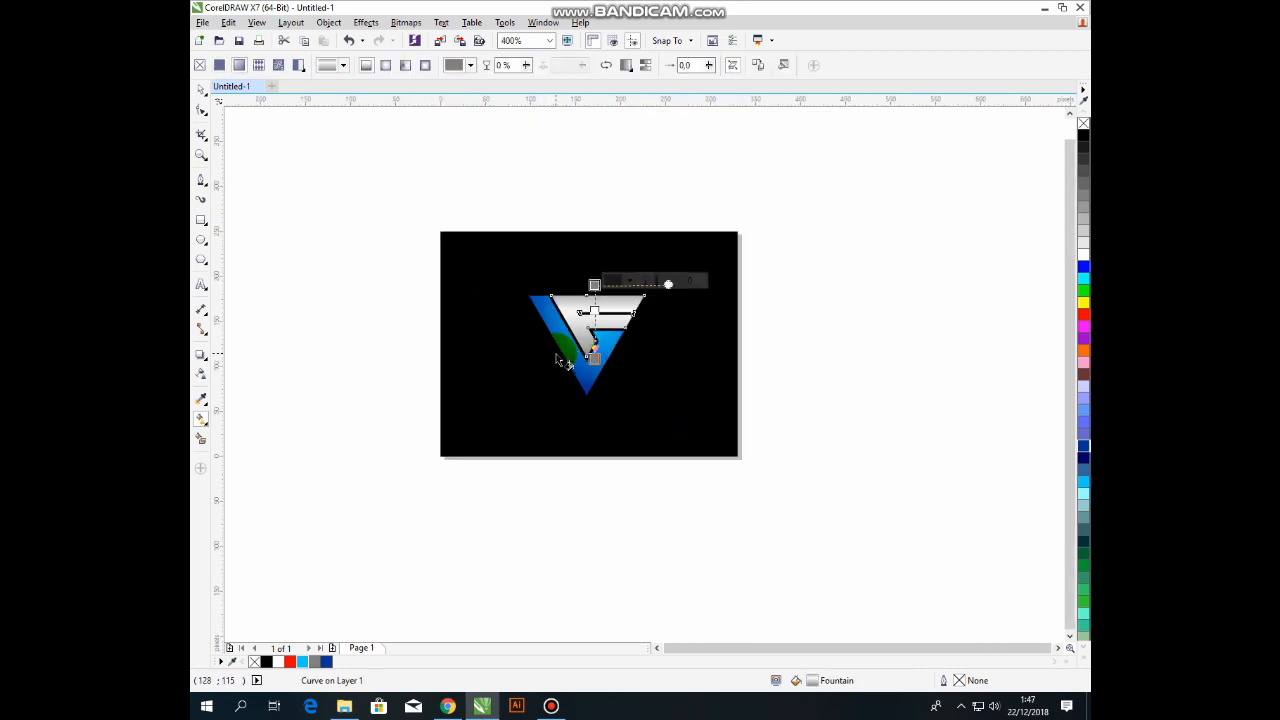
pyautogui.click(599, 203)
pyautogui.scroll(1, 572, 320)
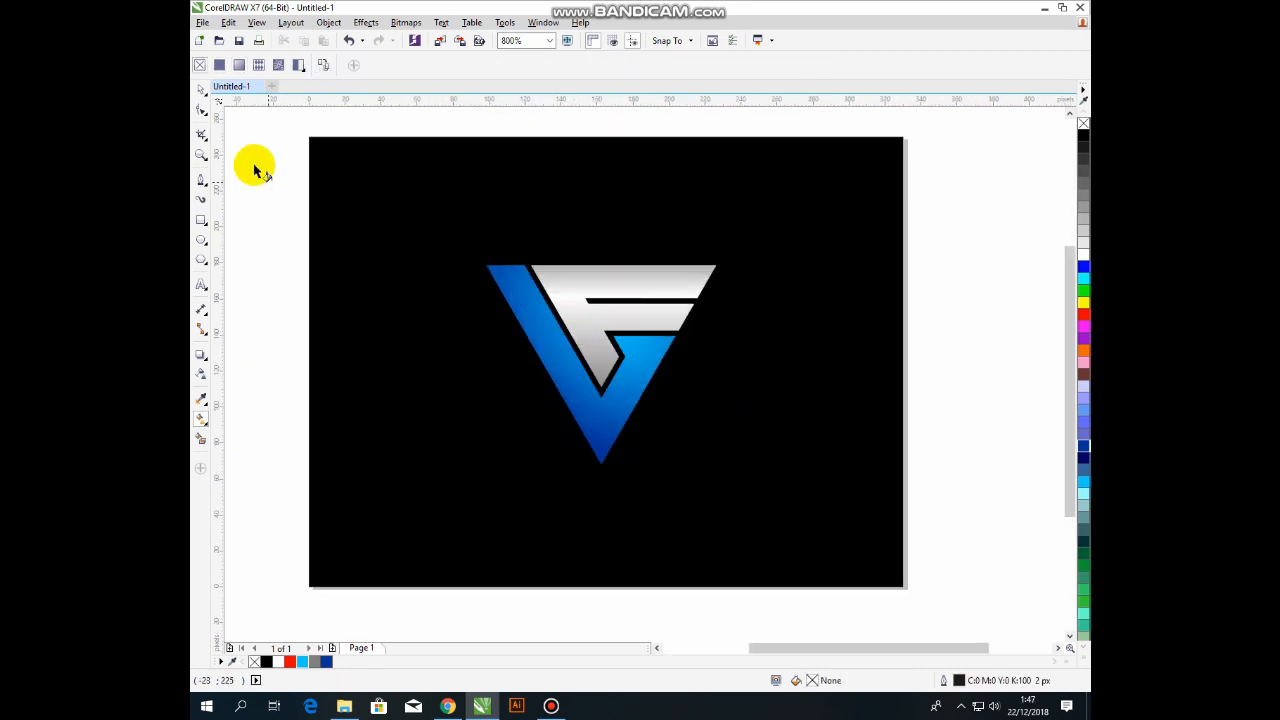
# Lock the black background rectangle with Lock Object.
pyautogui.click(200, 90)
pyautogui.click(594, 278)
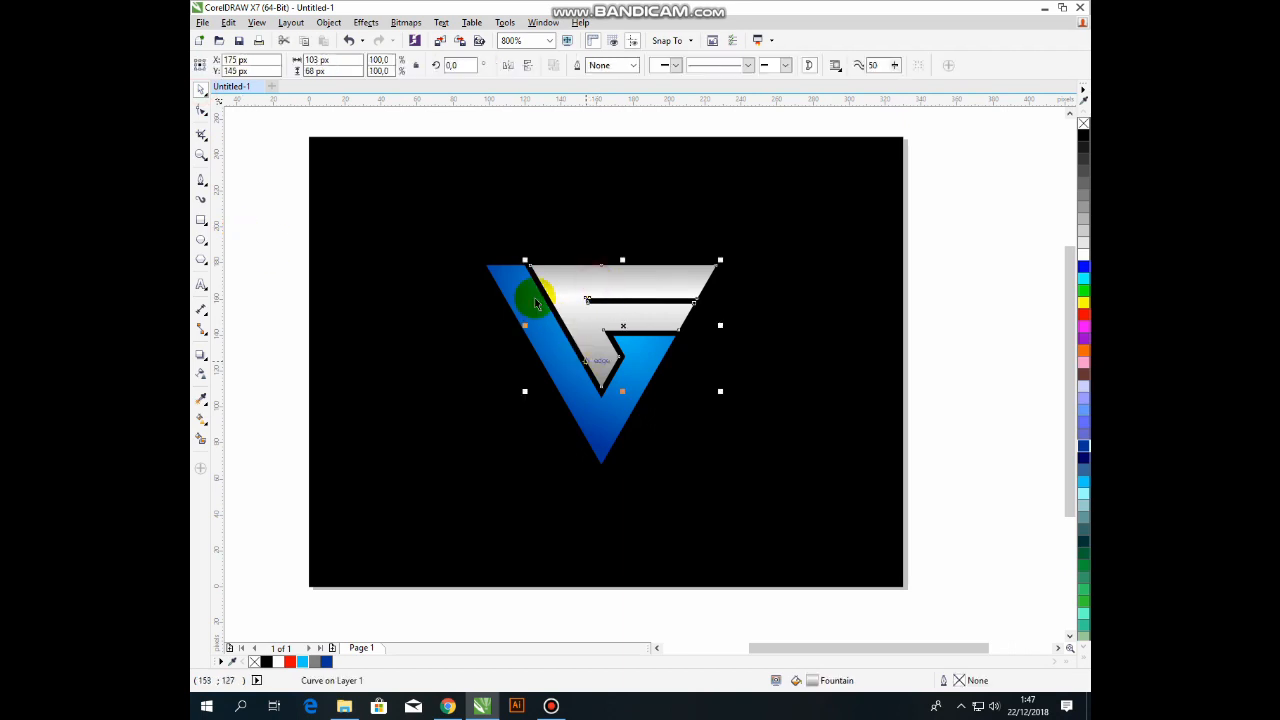
pyautogui.click(449, 244)
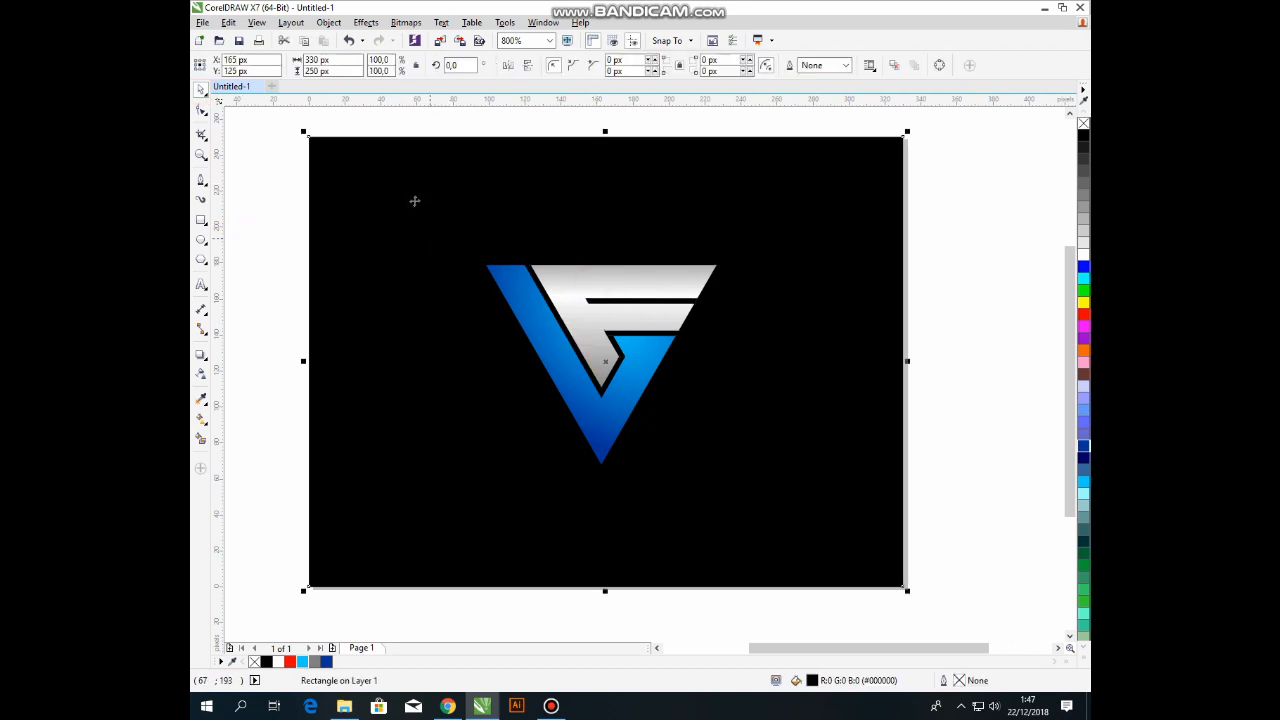
pyautogui.rightClick(384, 182)
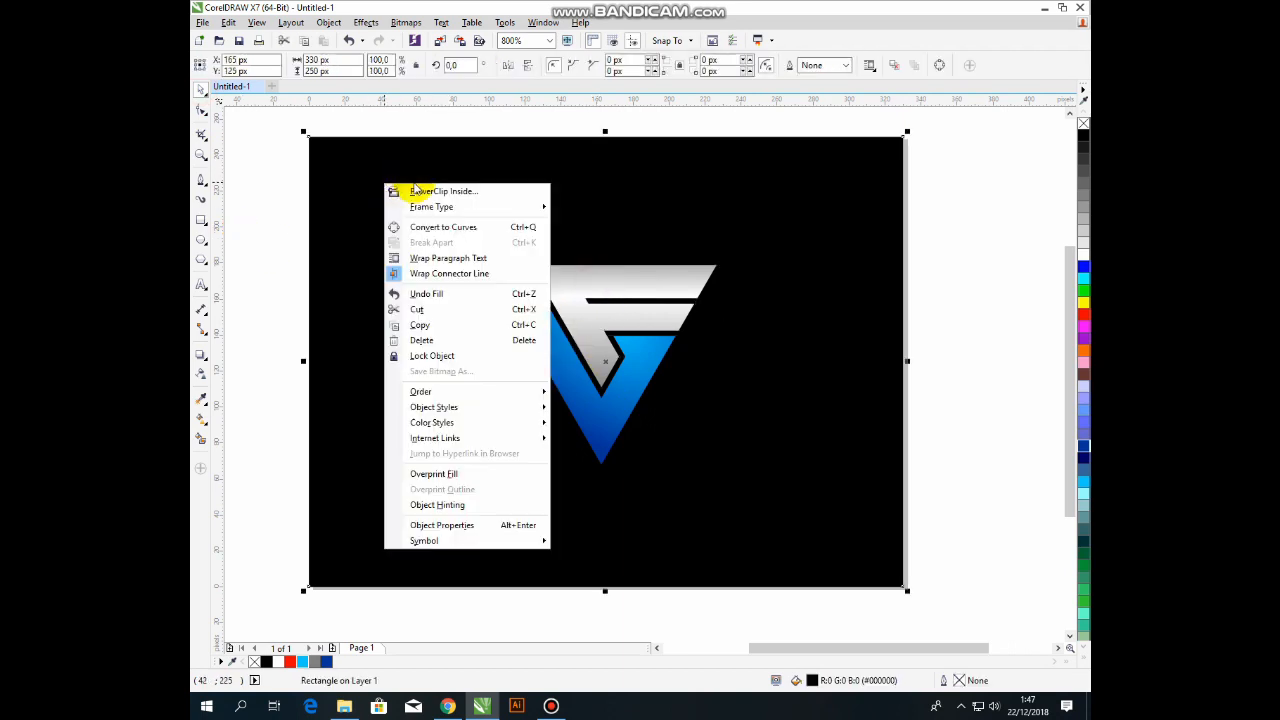
pyautogui.click(449, 356)
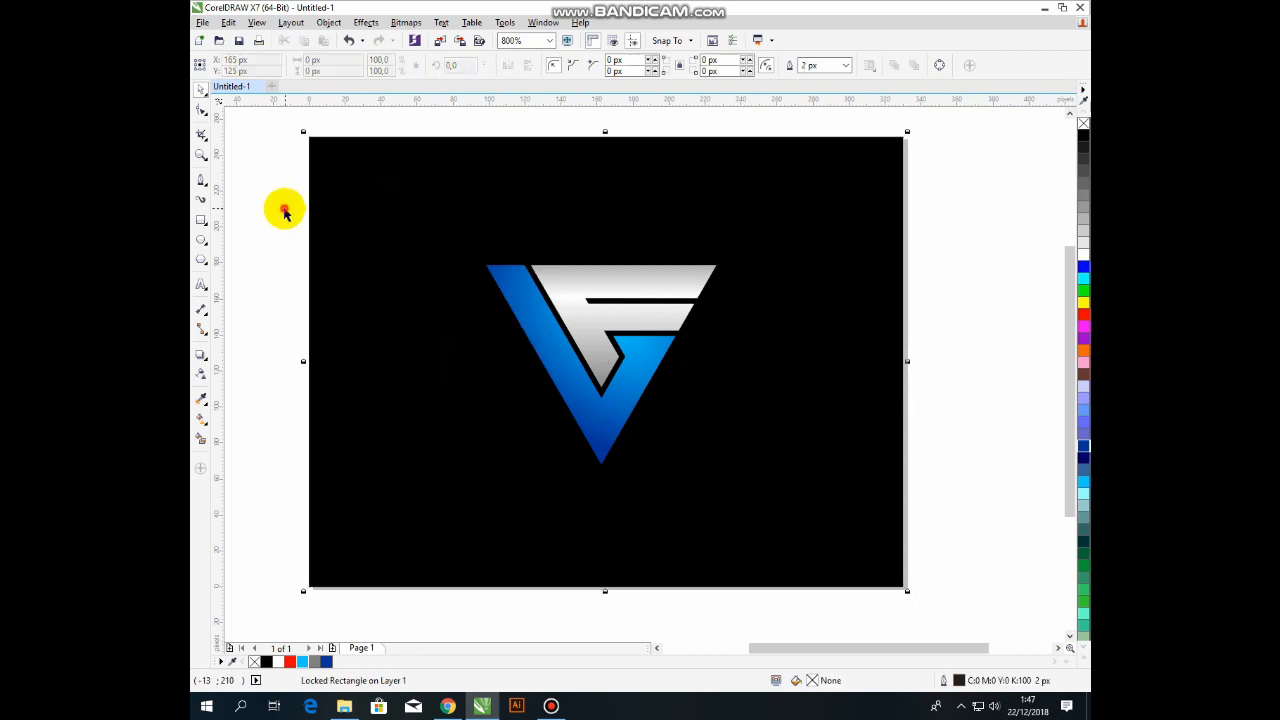
# Group the blue V and silver F into one logo object.
pyautogui.click(523, 289)
pyautogui.click(573, 277)
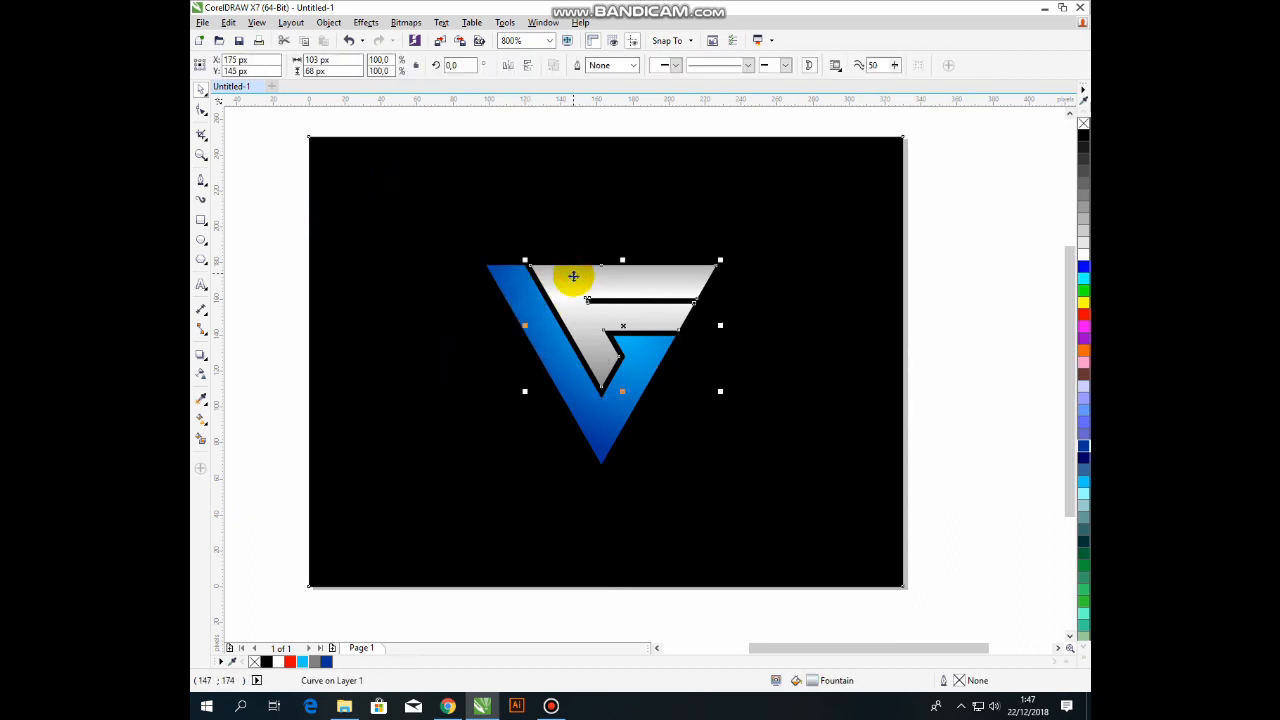
pyautogui.keyDown('shift'); pyautogui.click(524, 310); pyautogui.keyUp('shift')
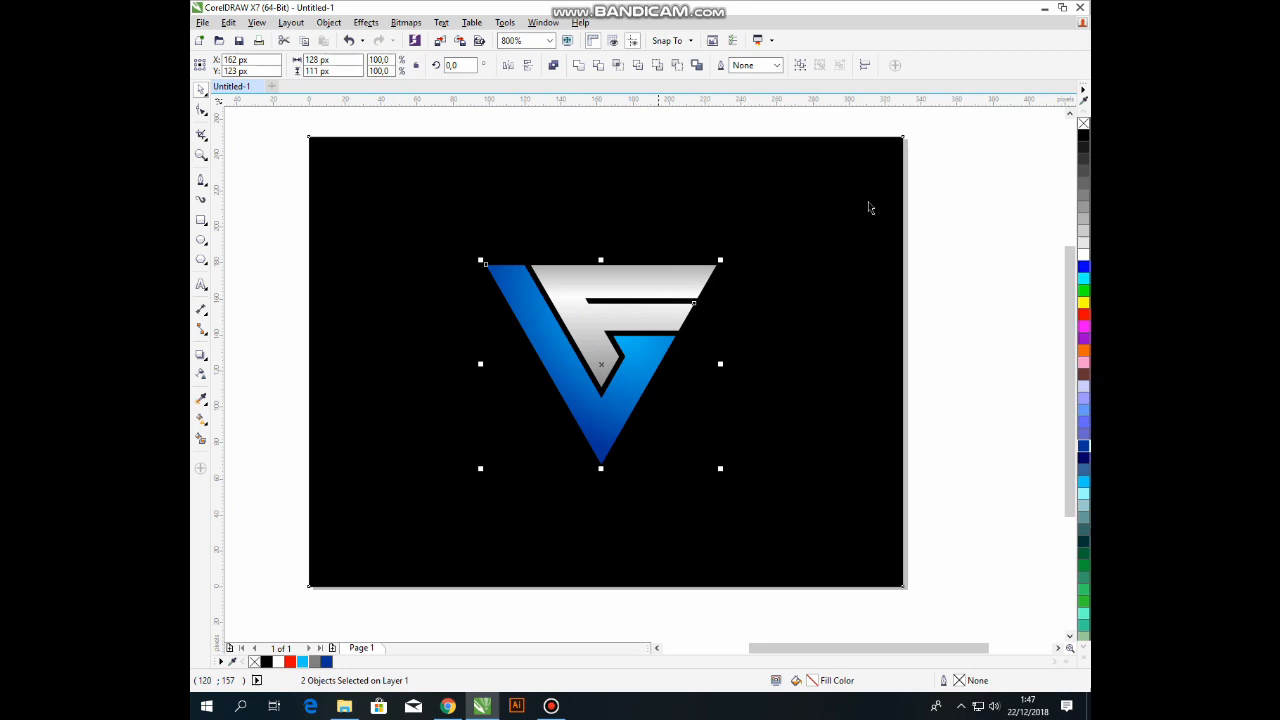
pyautogui.click(800, 72)
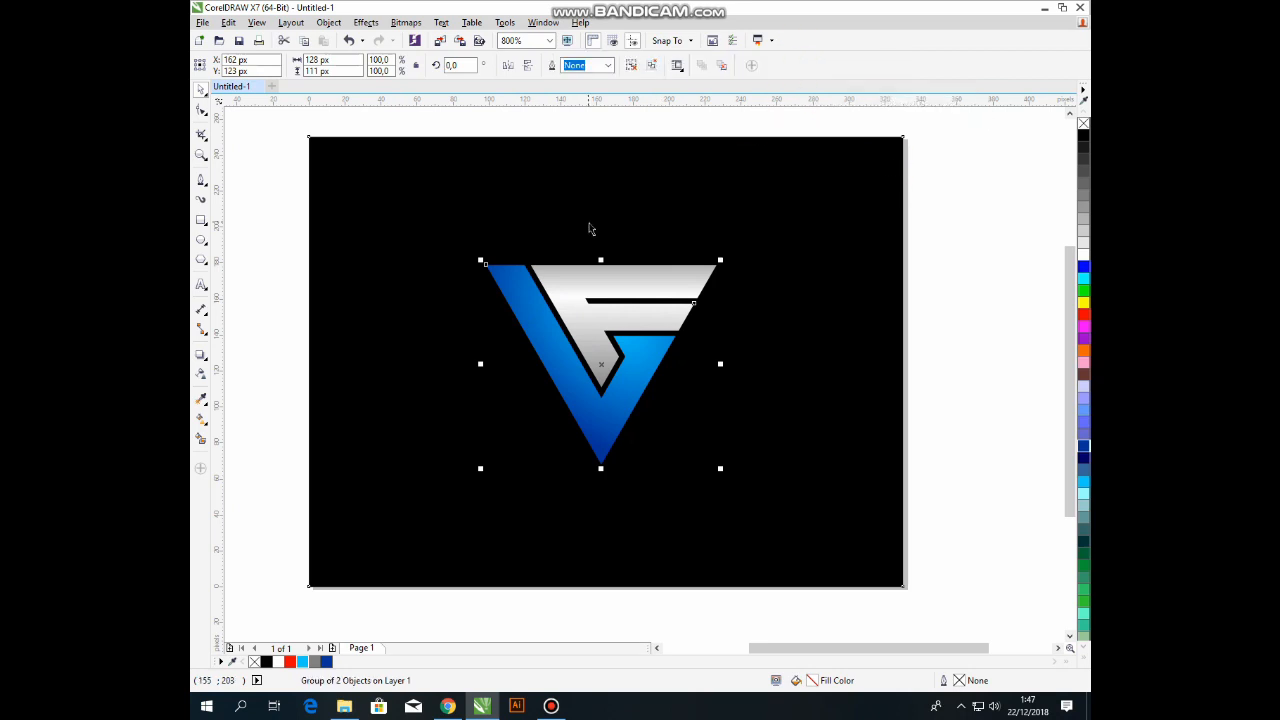
pyautogui.click(365, 22)
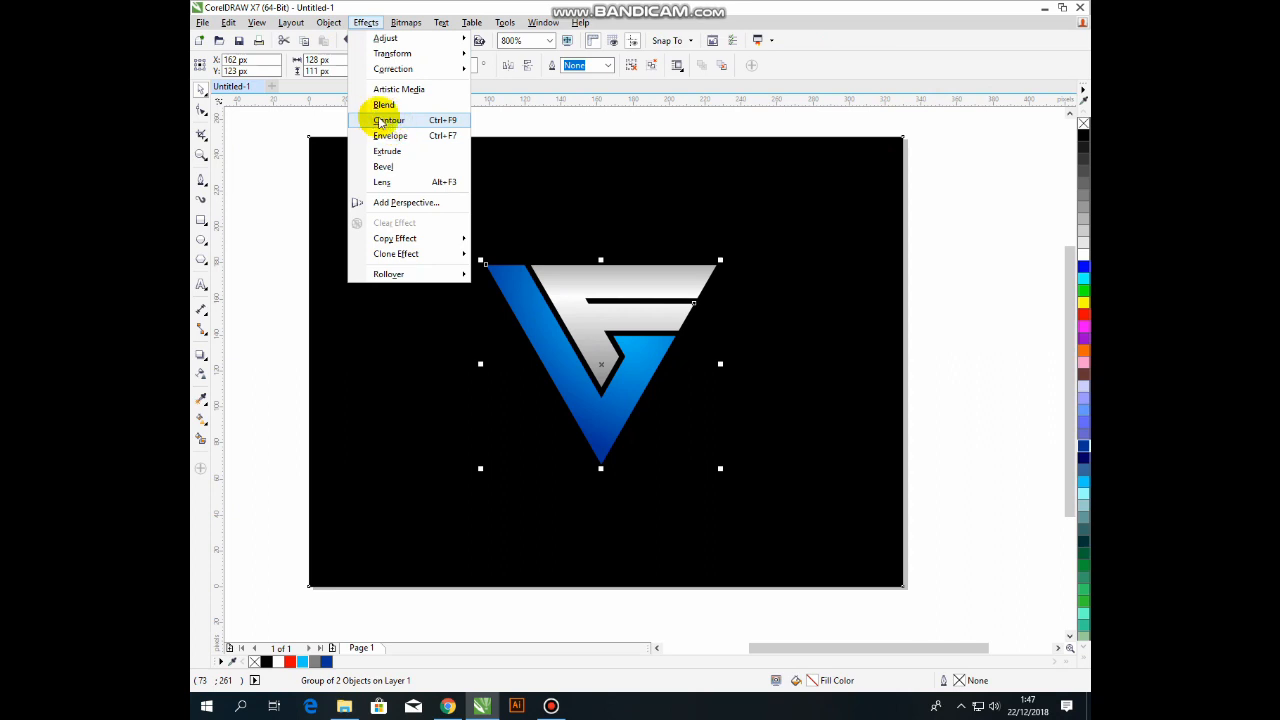
# Apply a one-step 1 px contour to the grouped logo.
pyautogui.click(385, 121)
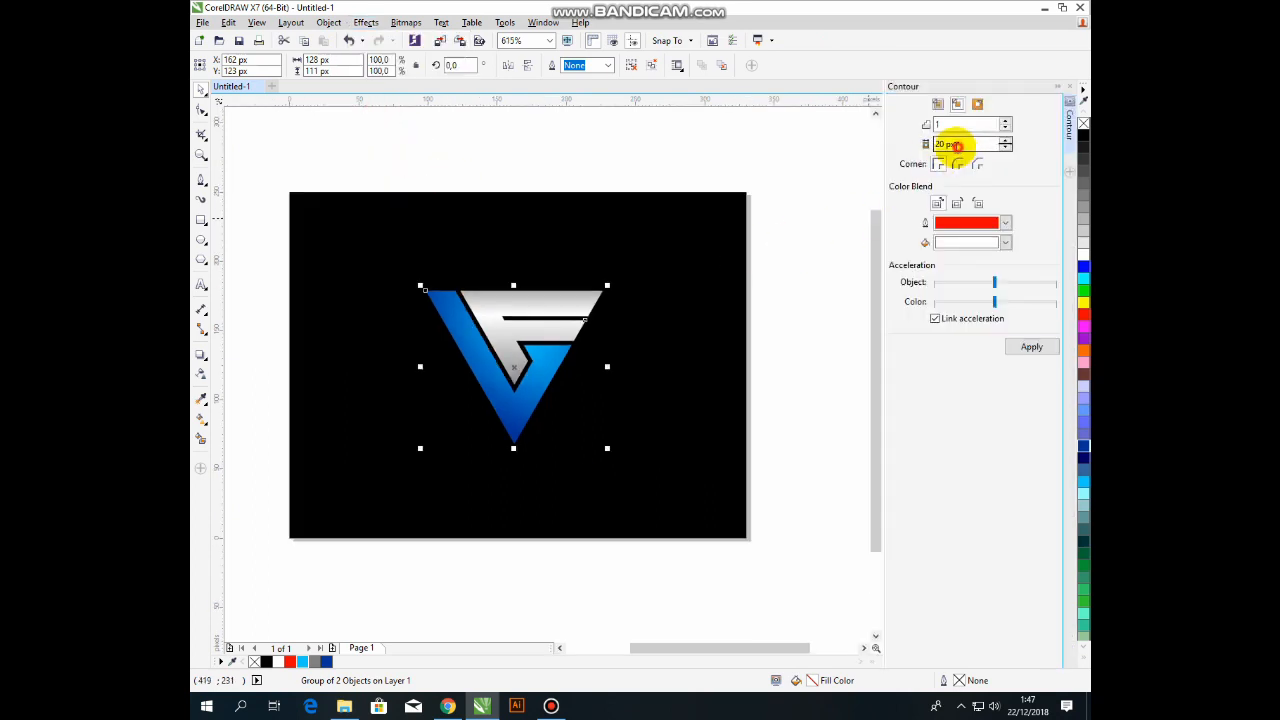
pyautogui.doubleClick(957, 146)
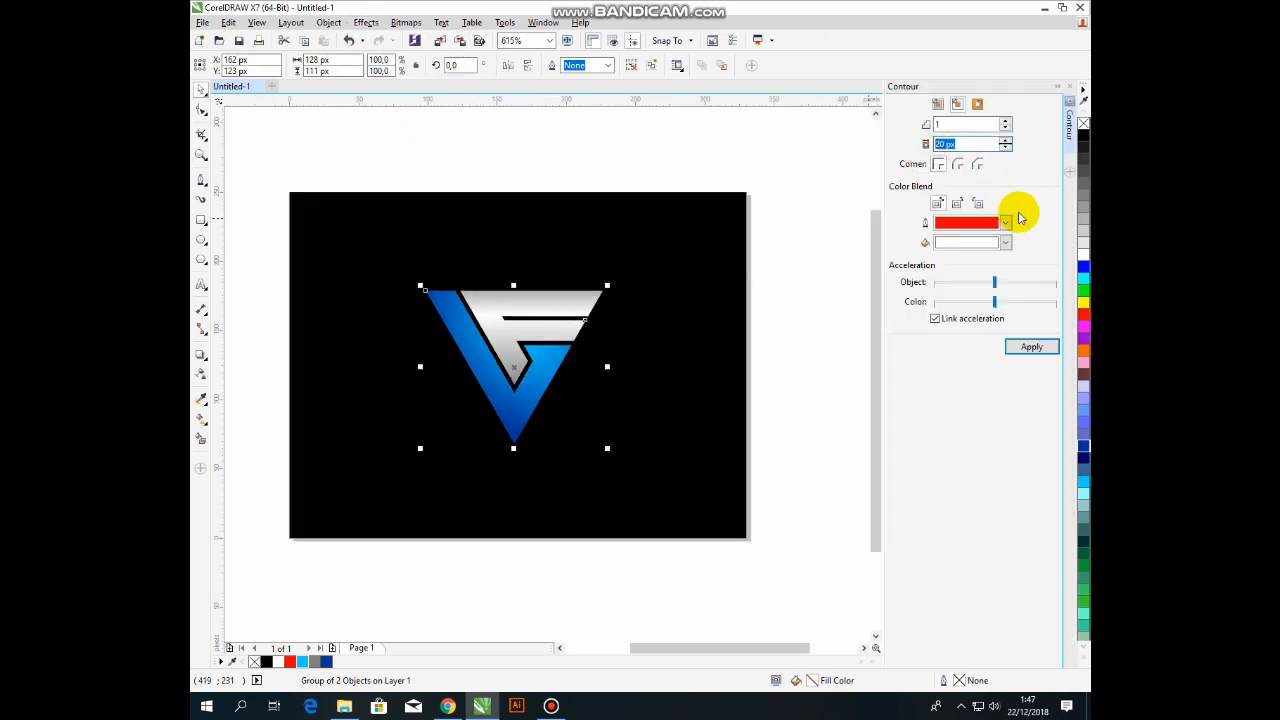
pyautogui.click(1033, 347)
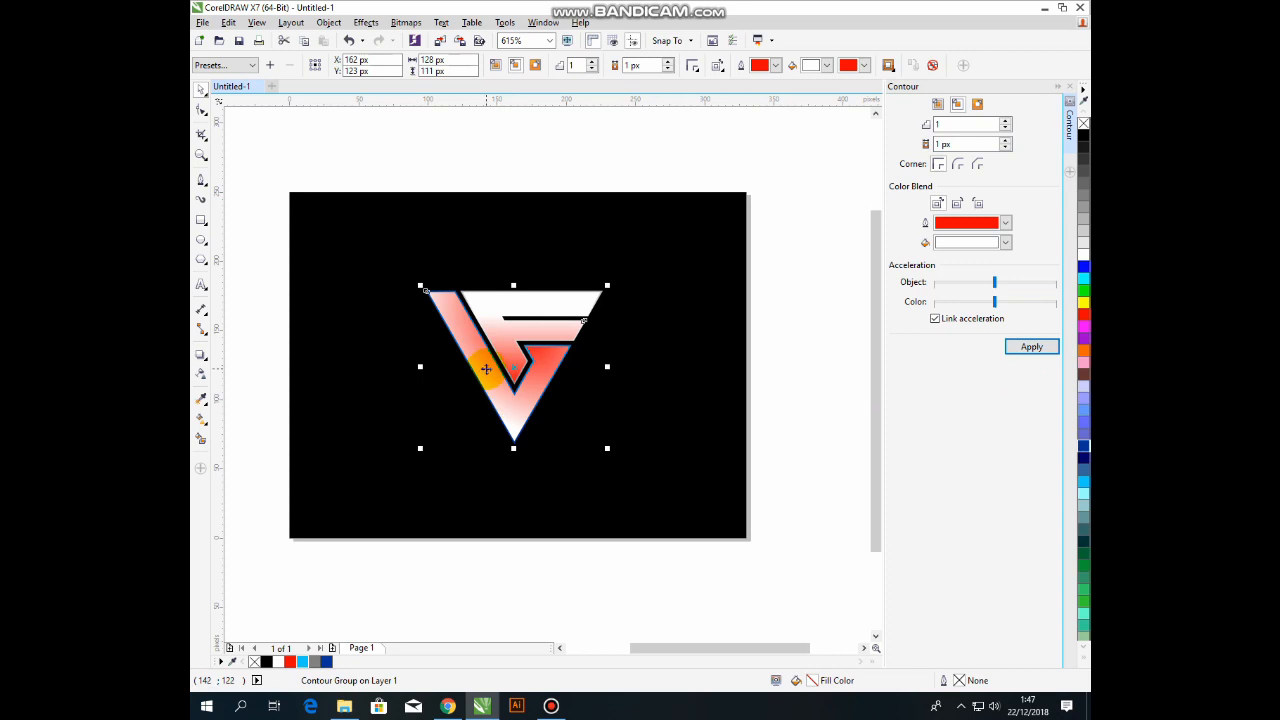
# Break the contour group apart so the contour becomes its own object.
pyautogui.click(328, 22)
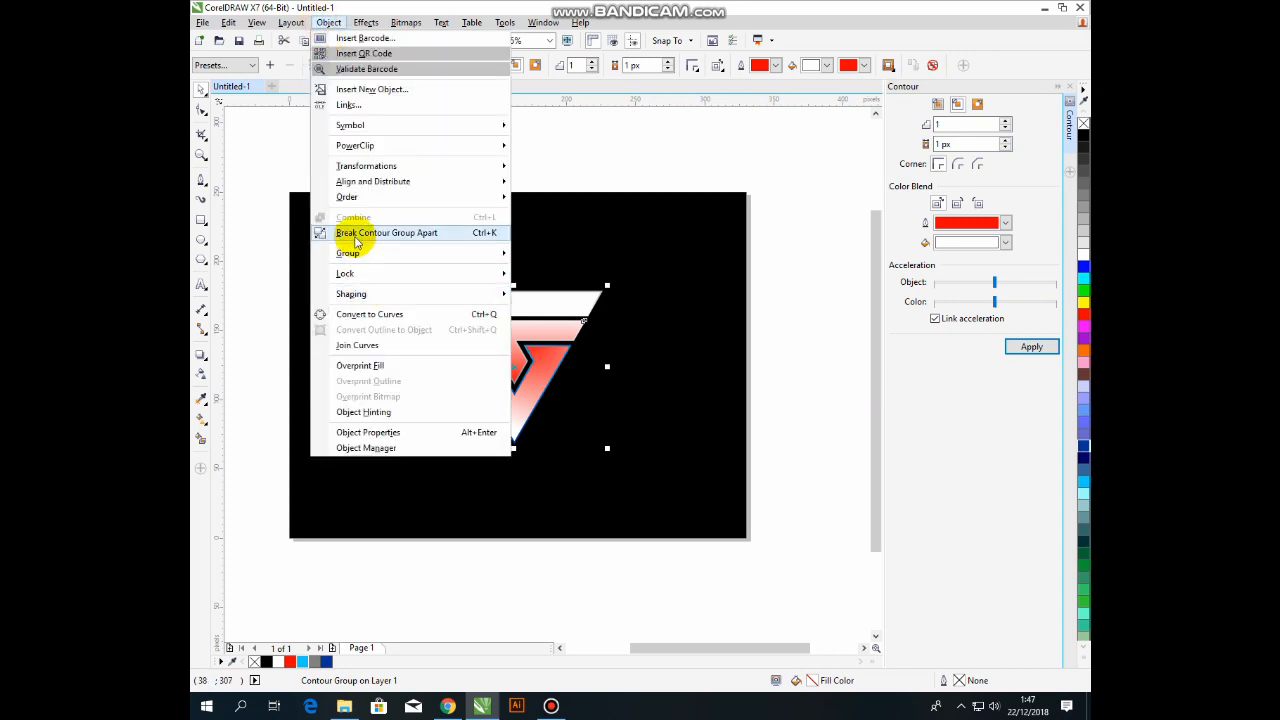
pyautogui.click(354, 233)
pyautogui.click(547, 131)
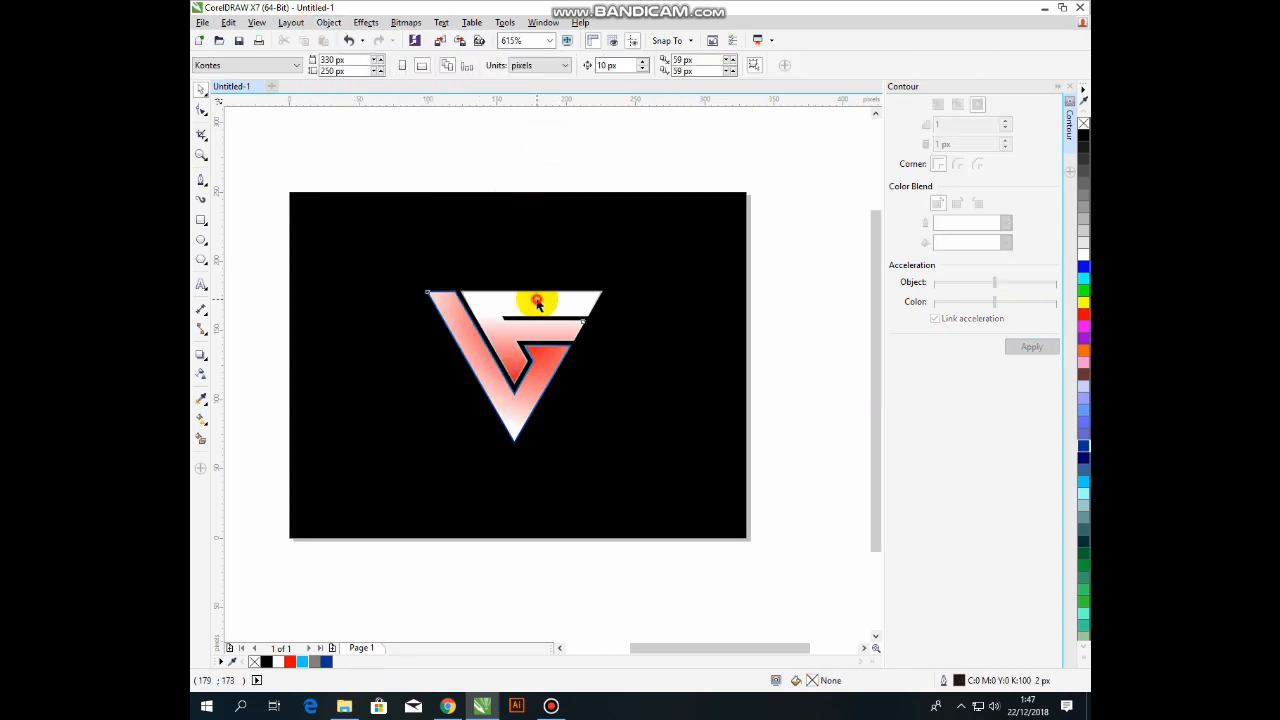
pyautogui.click(537, 300)
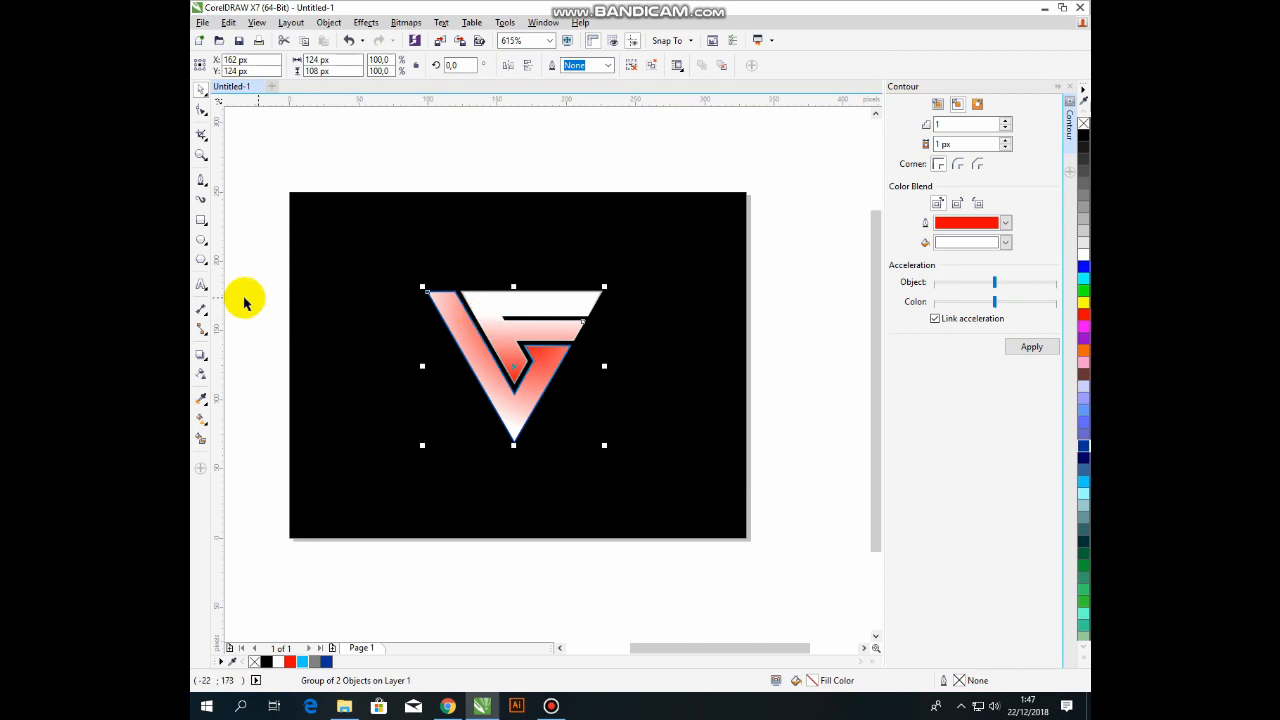
# Trim the logo's top with a rectangle using Back Minus Front and fill the remainder black.
pyautogui.click(201, 221)
pyautogui.moveTo(376, 232); pyautogui.dragTo(694, 334)
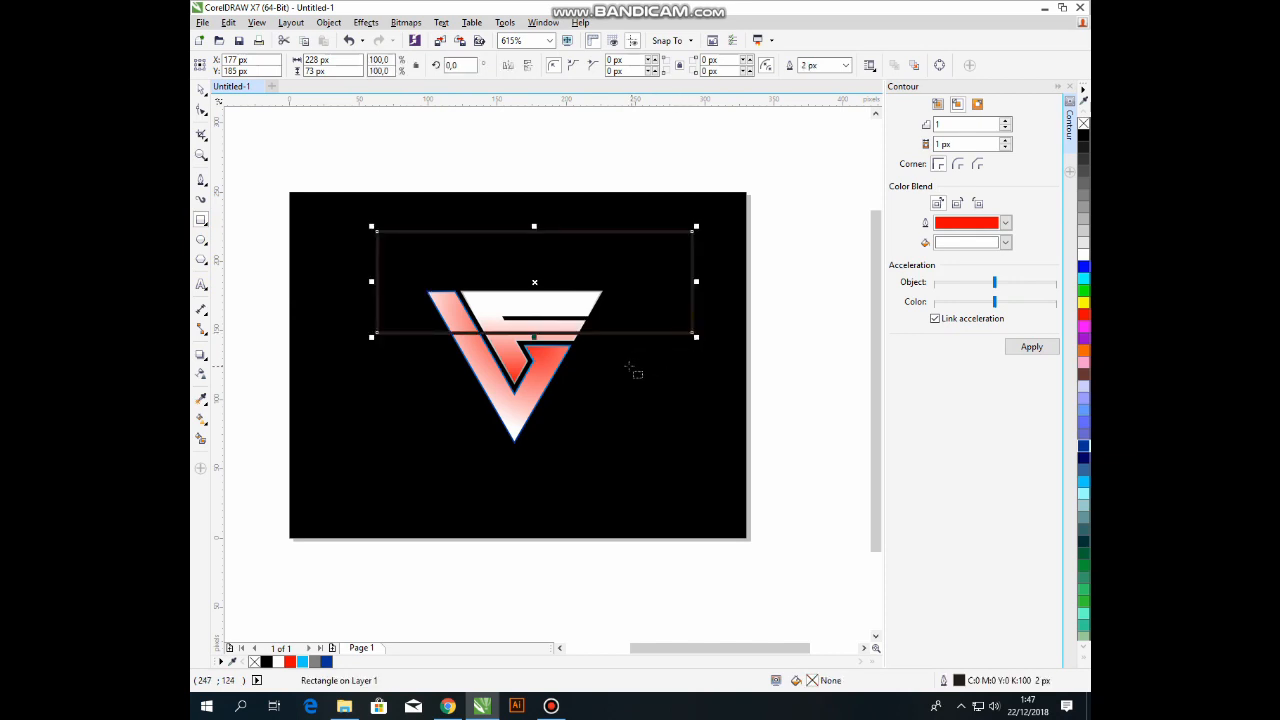
pyautogui.keyDown('shift'); pyautogui.click(546, 368); pyautogui.keyUp('shift')
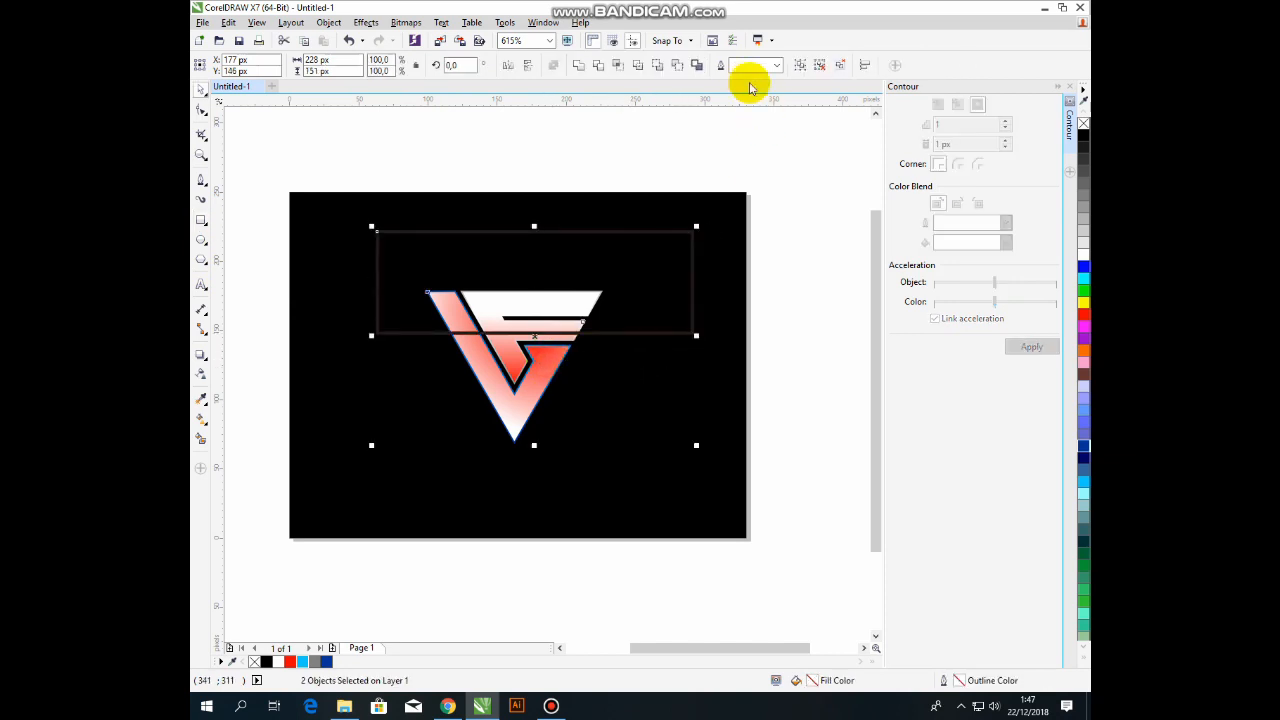
pyautogui.click(675, 68)
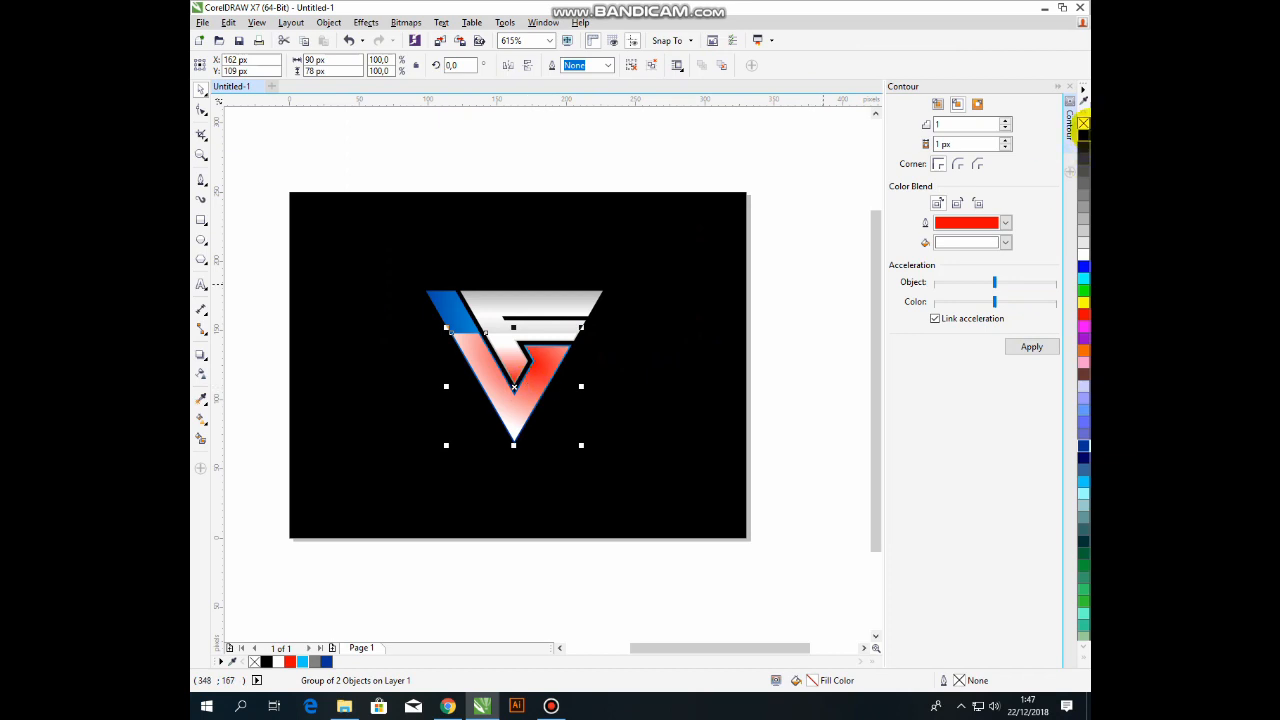
pyautogui.click(1083, 135)
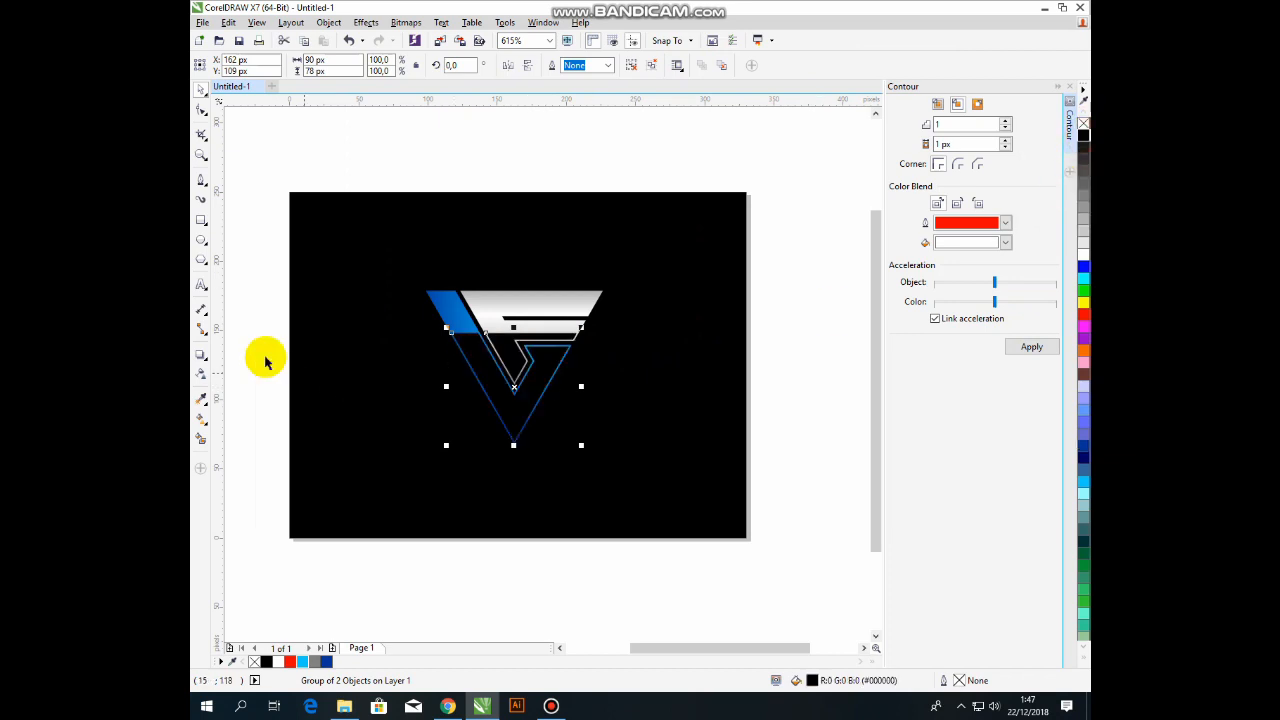
# Apply a linear transparency fading the black overlay upward toward the logo's top.
pyautogui.click(203, 372)
pyautogui.moveTo(520, 320); pyautogui.dragTo(521, 390)
pyautogui.moveTo(521, 319); pyautogui.dragTo(521, 298)
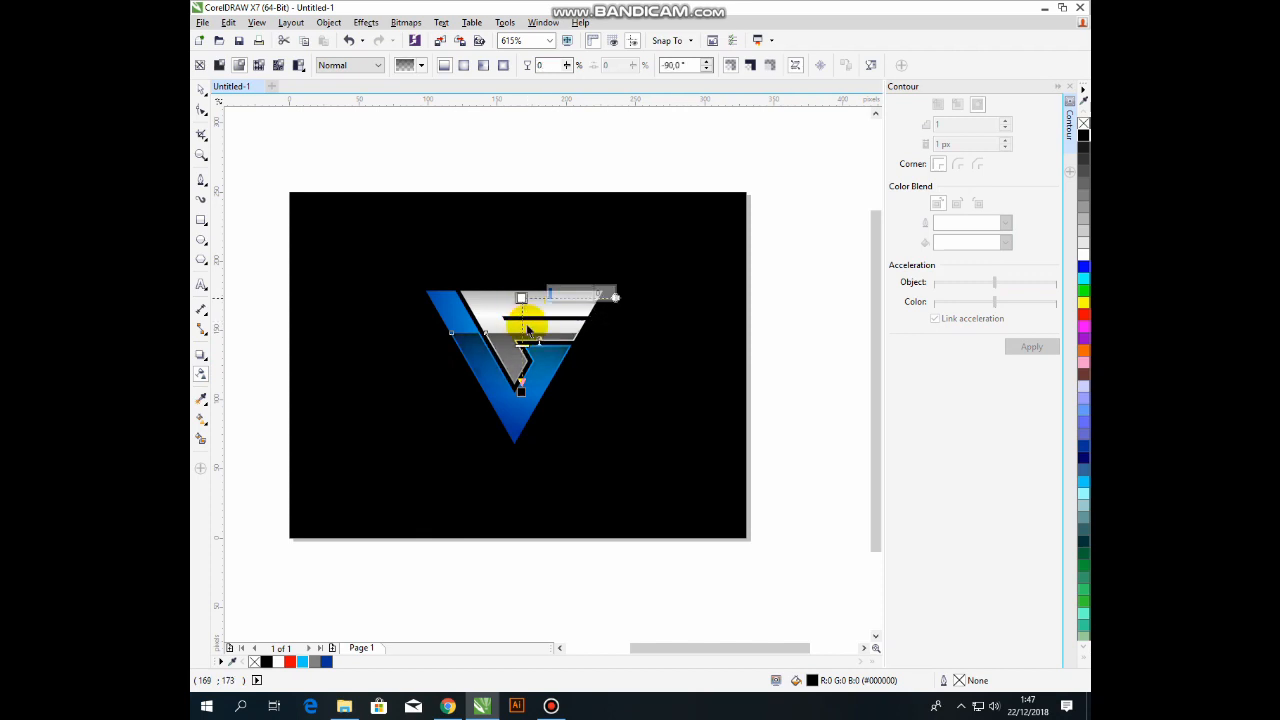
pyautogui.moveTo(521, 390); pyautogui.dragTo(521, 316)
pyautogui.press('space')
pyautogui.click(605, 307)
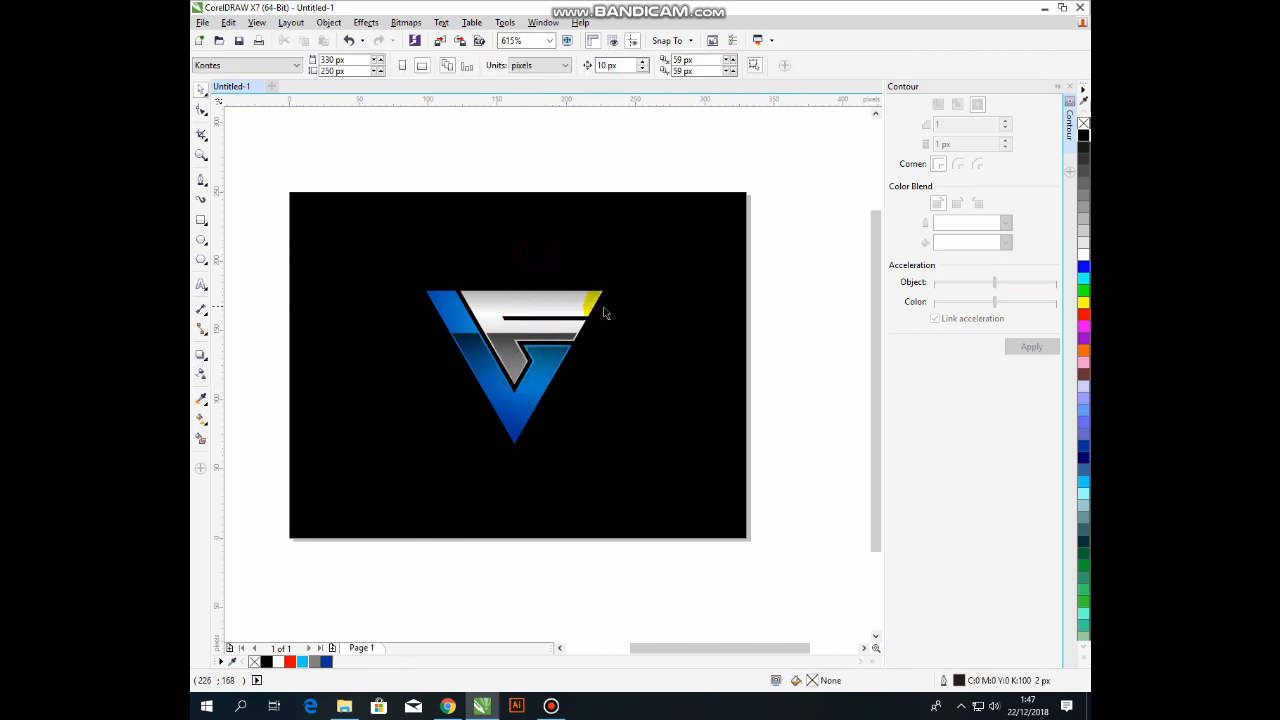
# Marquee-select both logo parts and group them.
pyautogui.scroll(-1, 607, 307)
pyautogui.scroll(1, 545, 341)
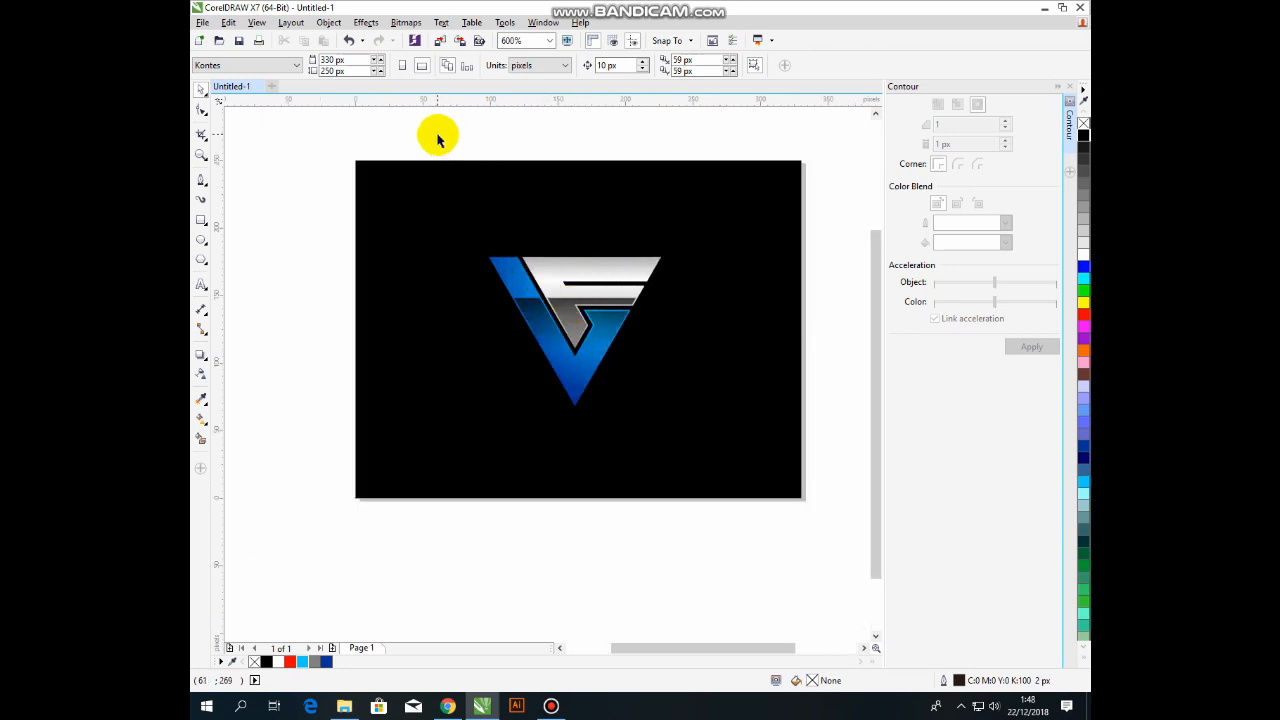
pyautogui.moveTo(429, 120); pyautogui.dragTo(706, 409)
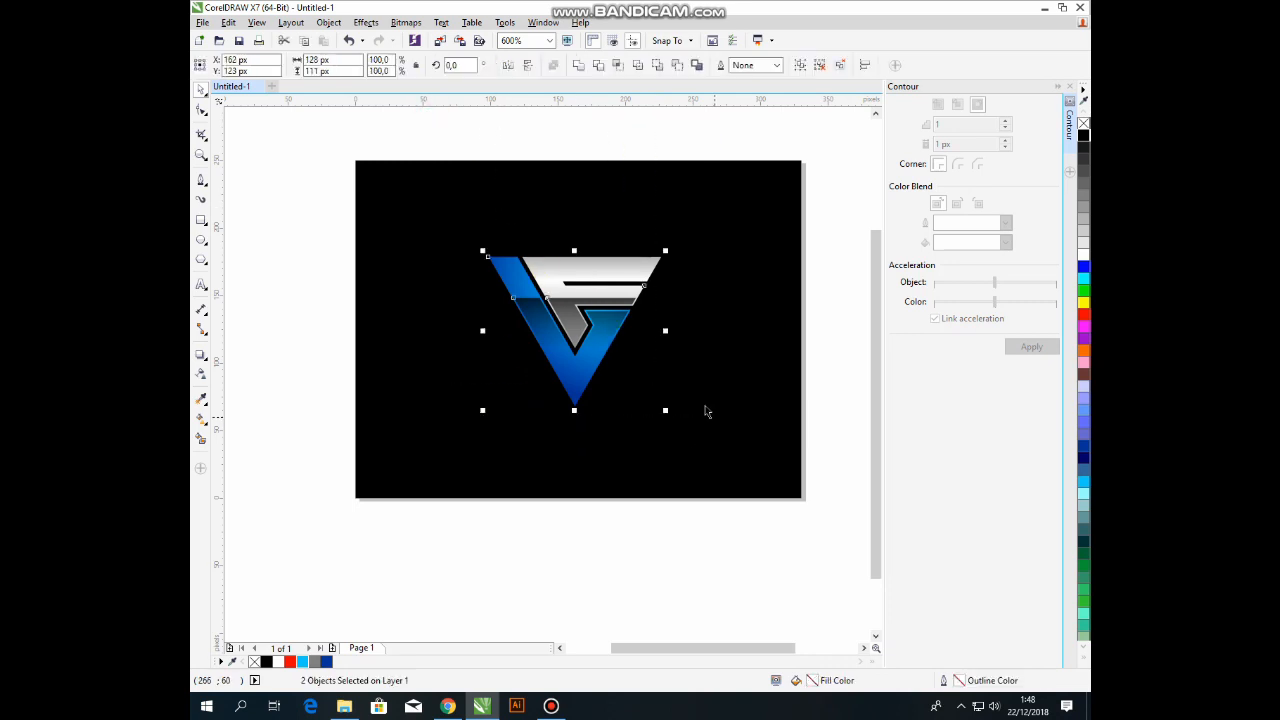
pyautogui.click(800, 64)
# Scale the grouped logo up on the black page and close the Contour docker.
pyautogui.click(643, 130)
pyautogui.click(619, 277)
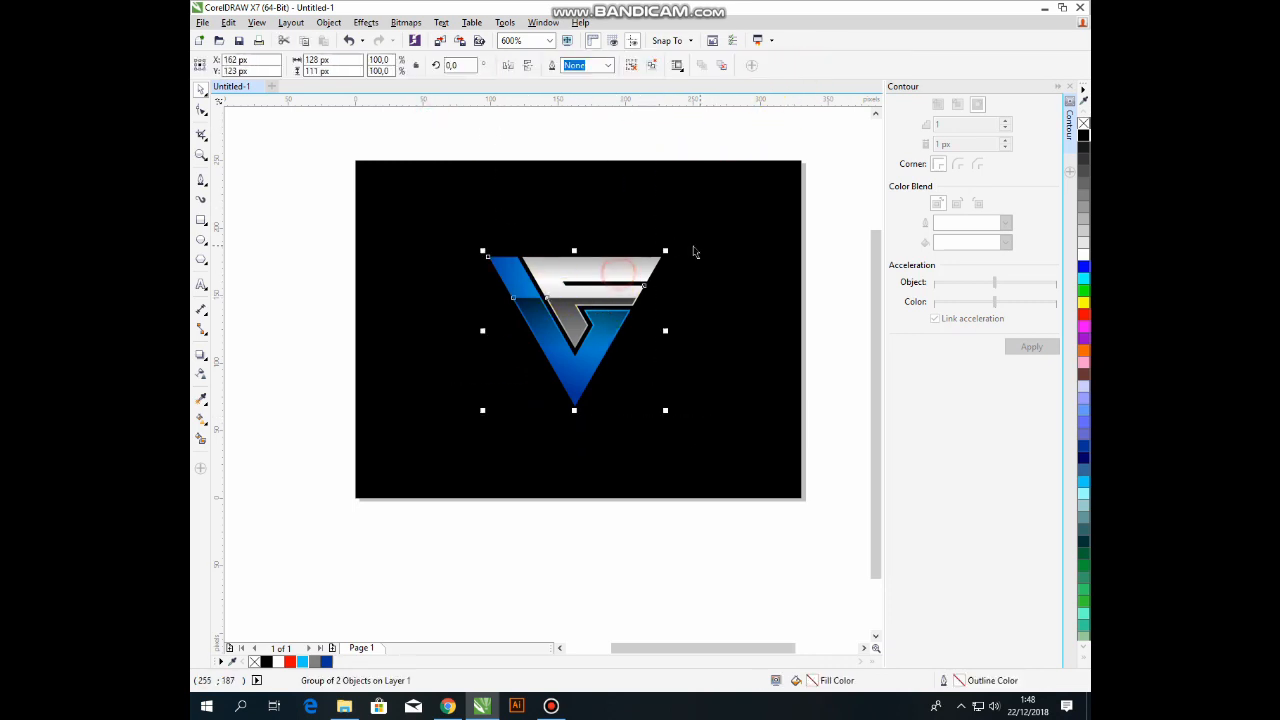
pyautogui.moveTo(667, 251)
pyautogui.mouseDown()
pyautogui.moveTo(700, 229)
pyautogui.moveTo(686, 237)
pyautogui.mouseUp()
pyautogui.click(686, 137)
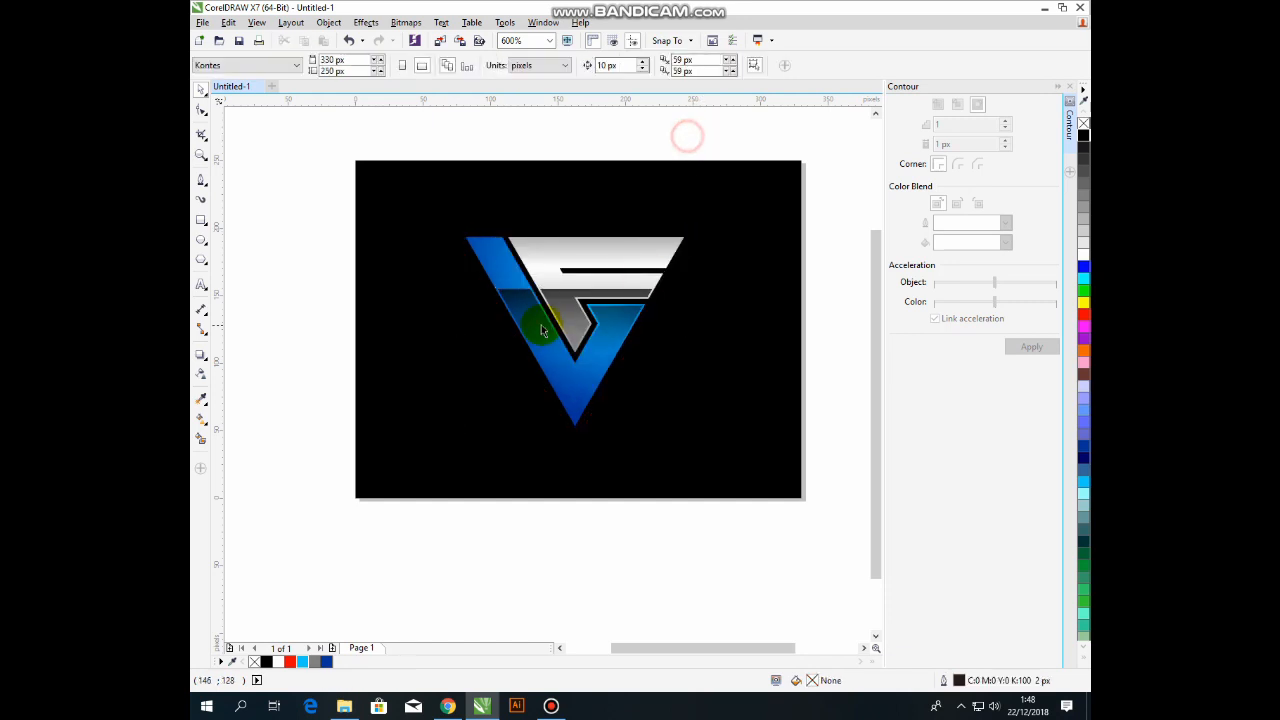
pyautogui.click(1067, 88)
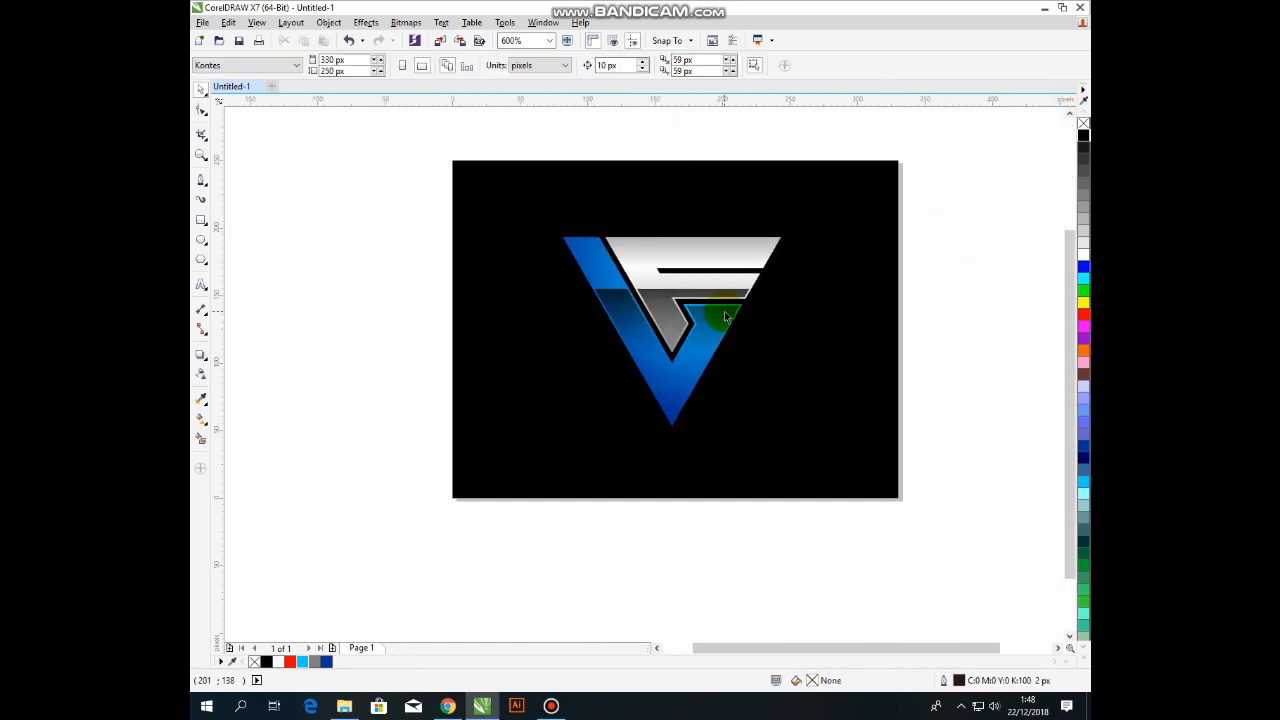